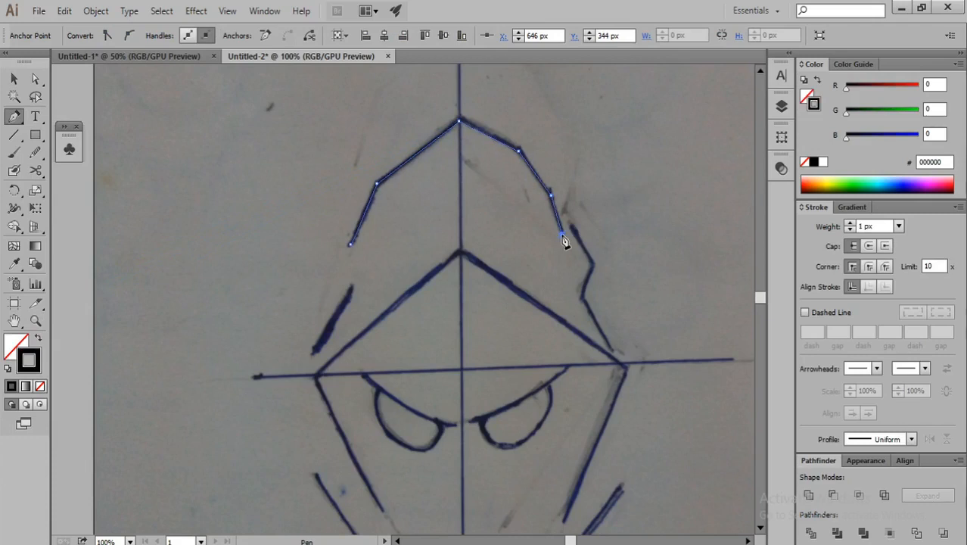
Finish the hood's top outline and trace the zigzag line to its right as a separate open four-point Pen path.
scroll(563, 241, down, 1)
key(v)
click(633, 214)
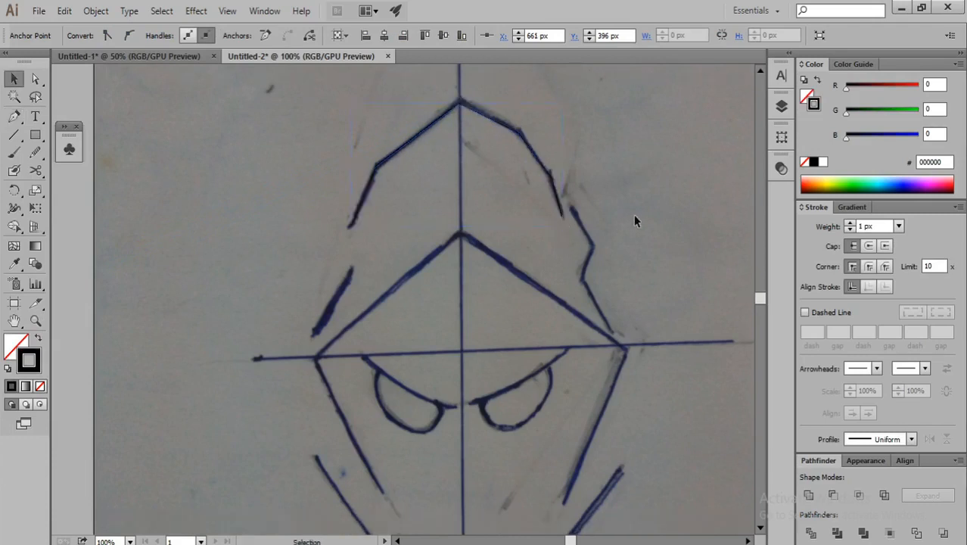
scroll(634, 214, down, 2)
scroll(634, 214, up, 2)
key(p)
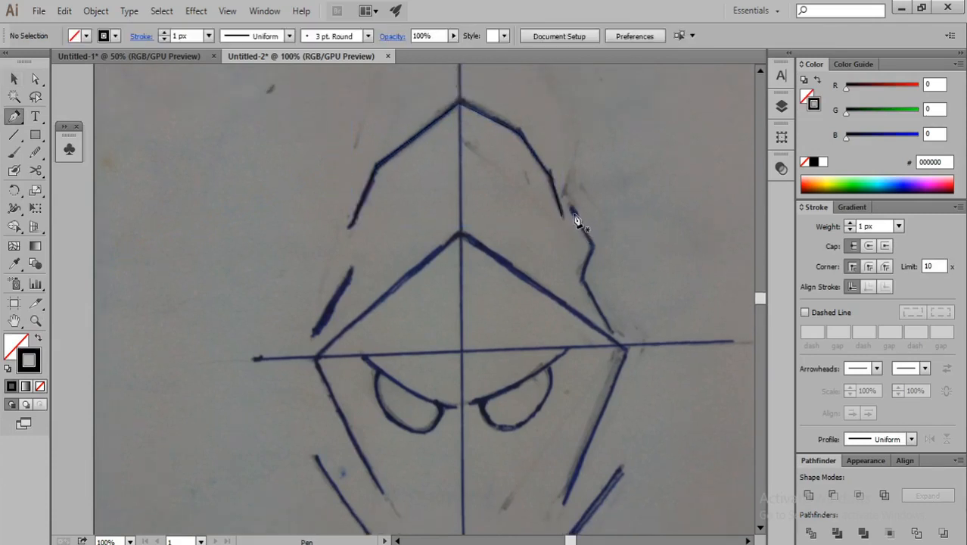
click(571, 210)
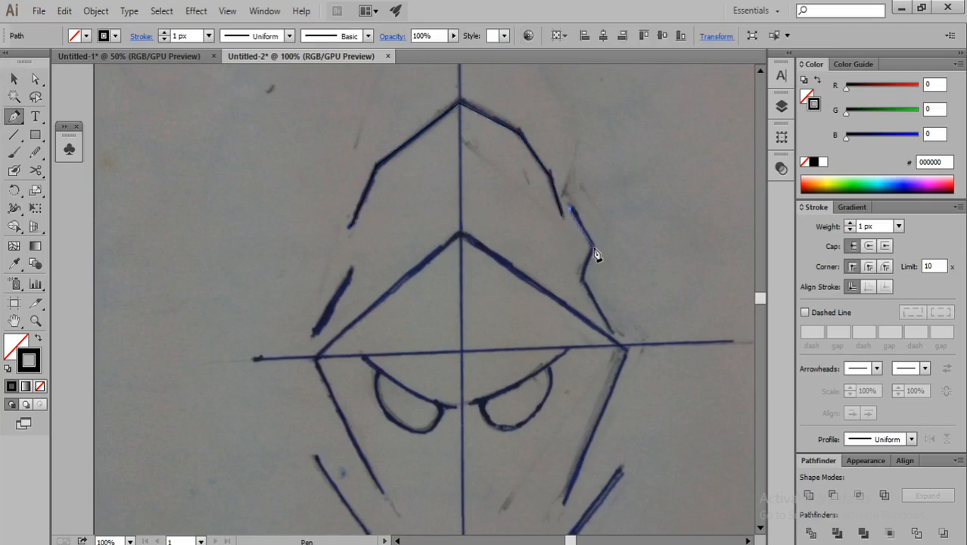
click(594, 248)
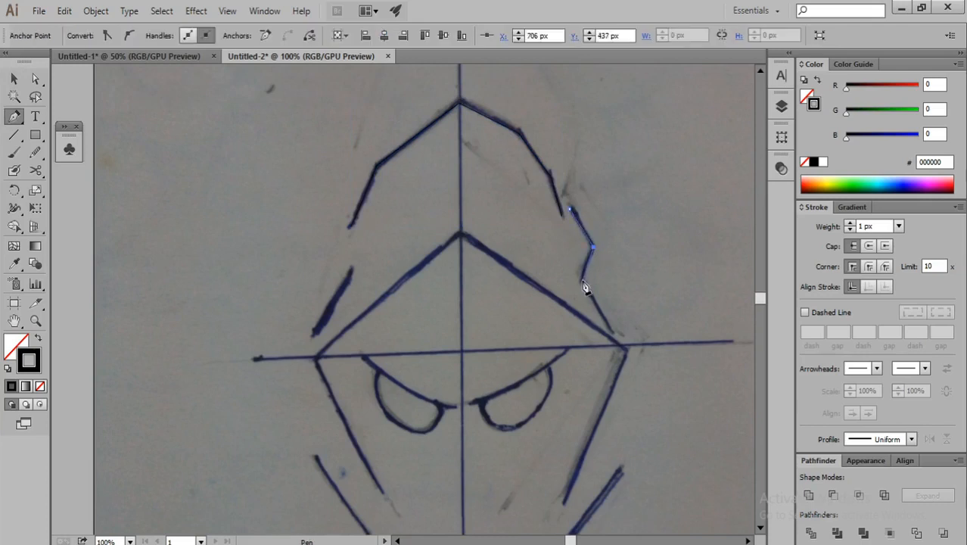
click(582, 282)
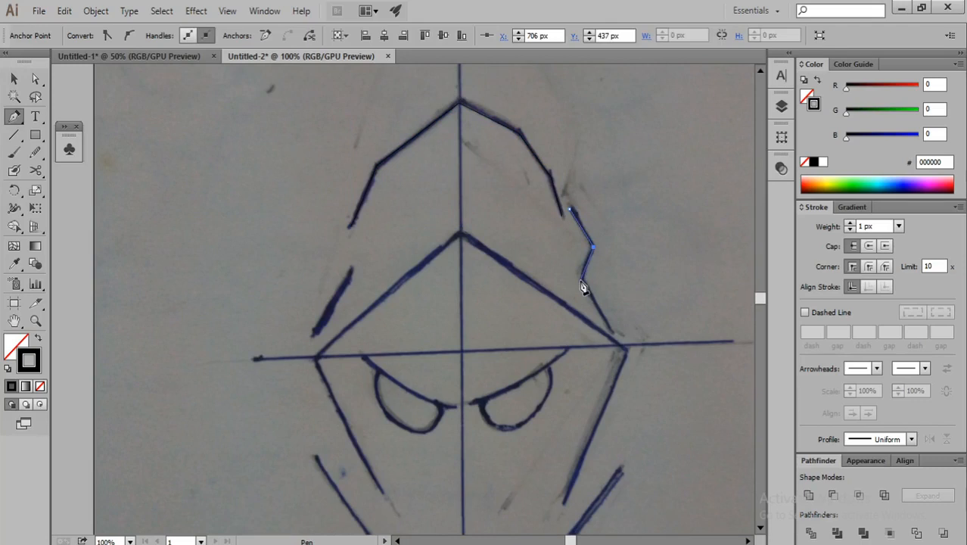
click(612, 334)
ctrl+click(626, 289)
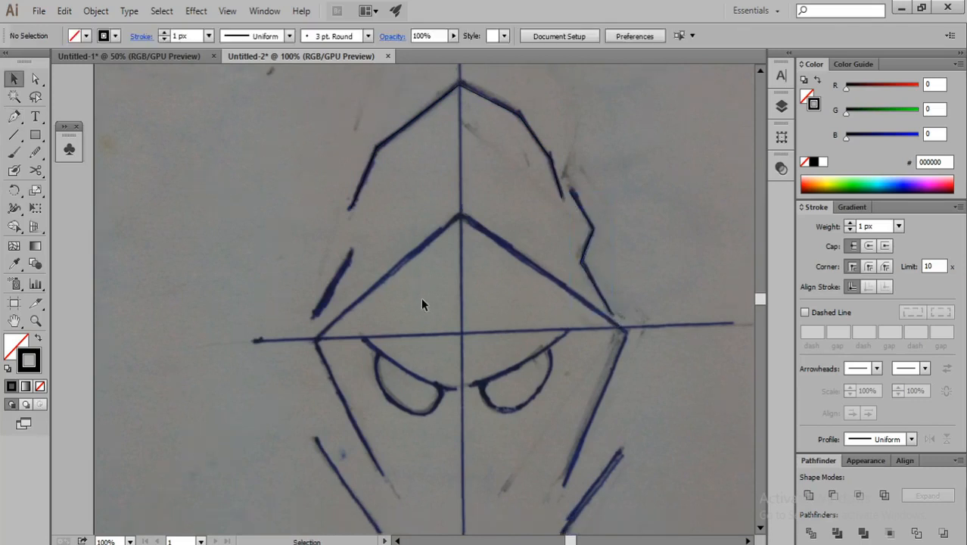
Trace the short thick slanted stroke on the hood's left side as a straight two-point path.
click(349, 270)
click(315, 338)
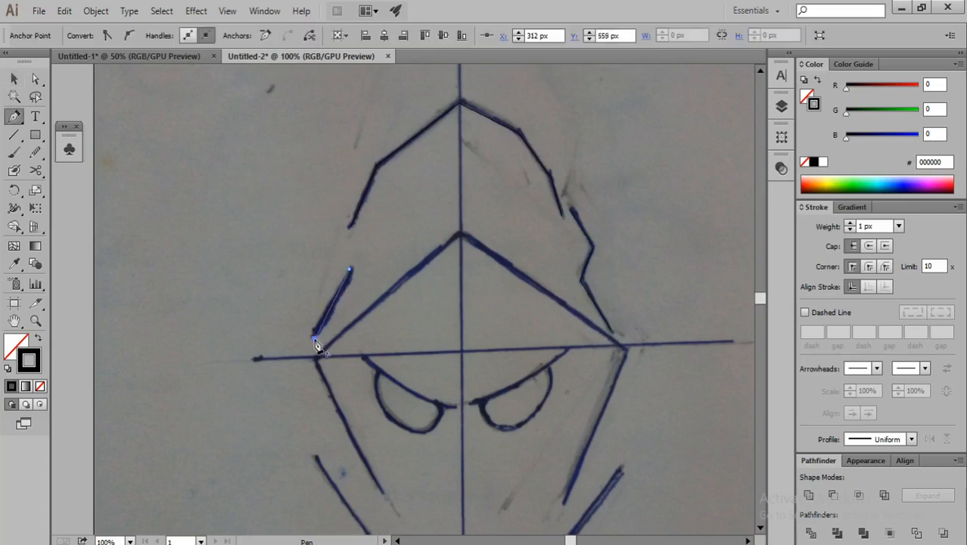
key(v)
click(215, 250)
Trace the face outline as one open Pen path from the lower left end over the central peak to the lower right end.
scroll(220, 257, down, 1)
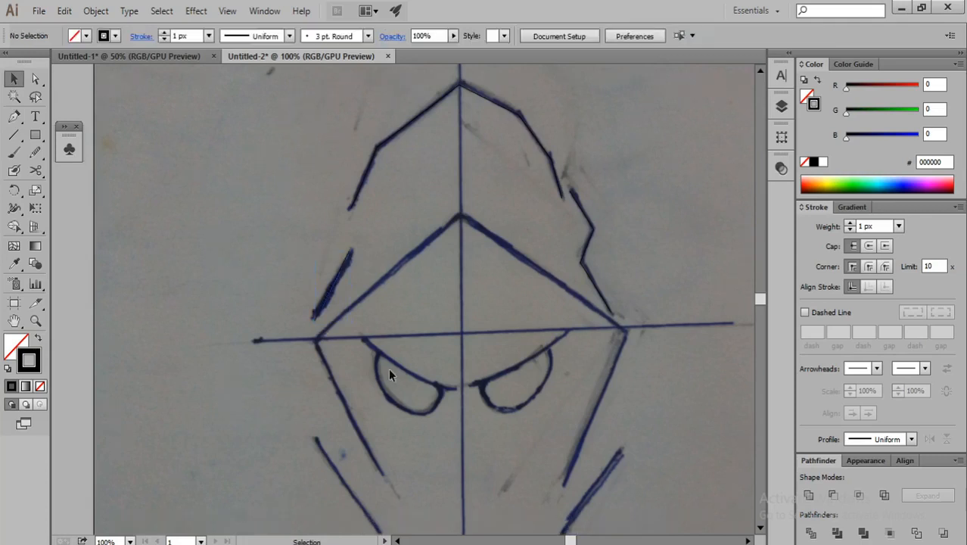
key(p)
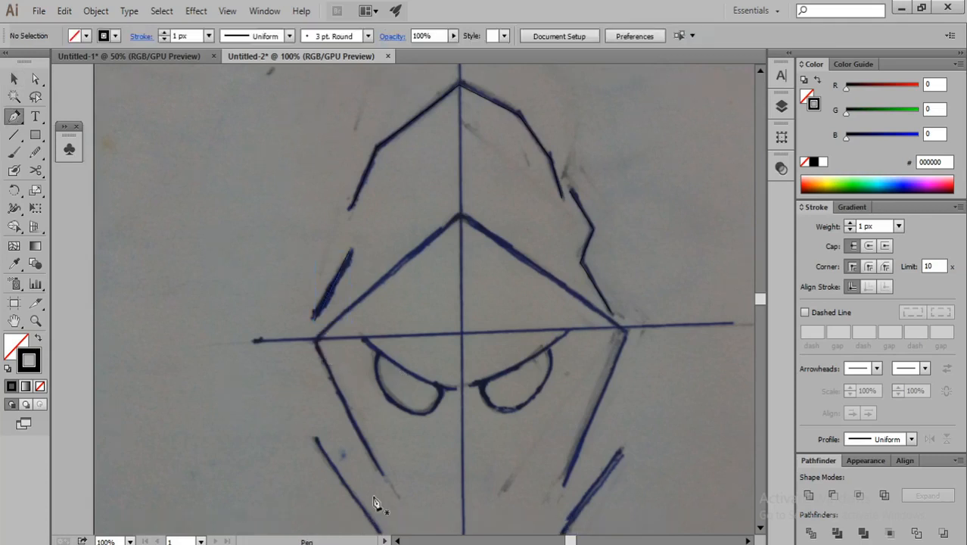
scroll(388, 477, down, 3)
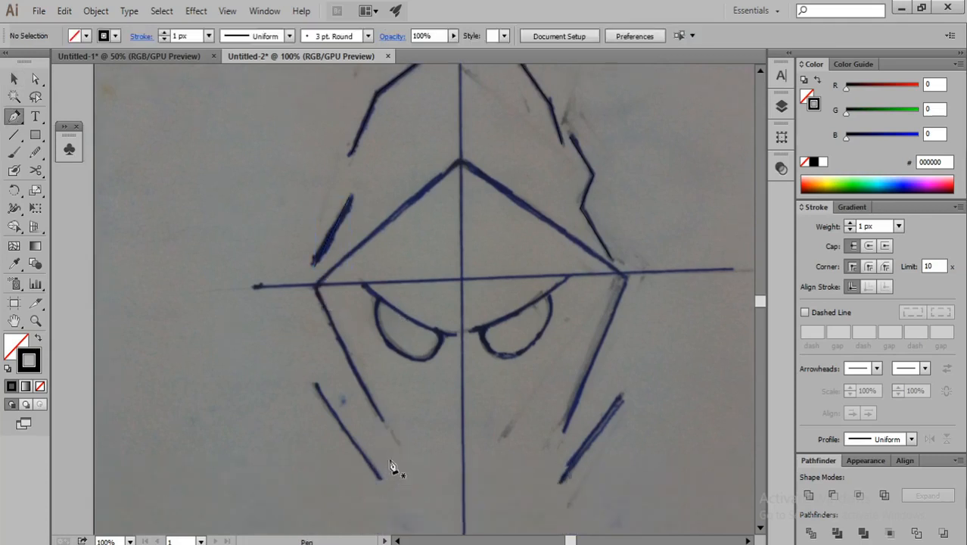
click(383, 419)
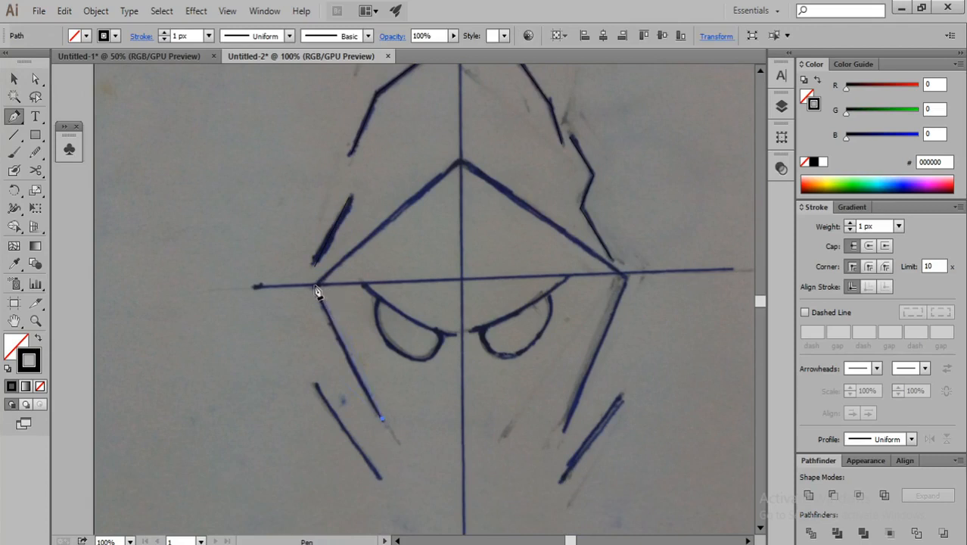
click(315, 285)
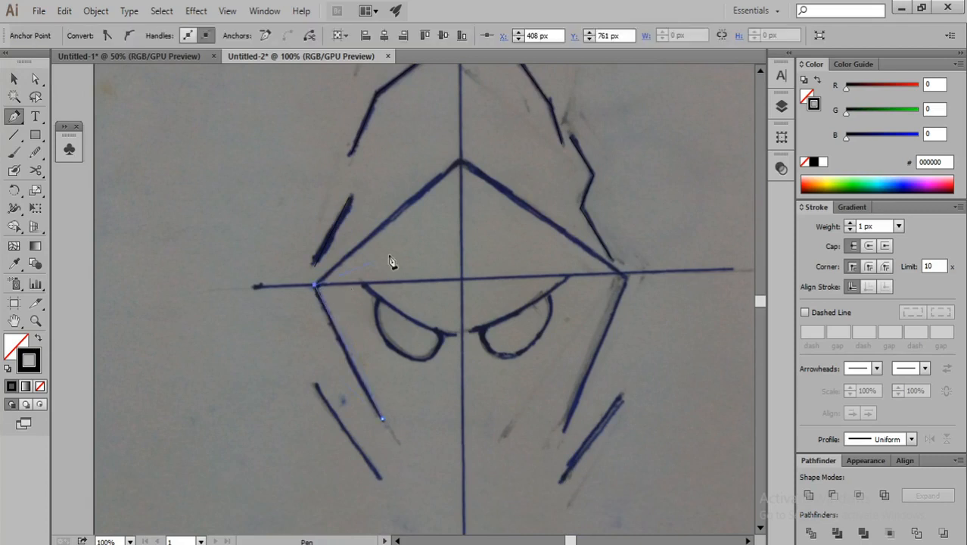
click(462, 162)
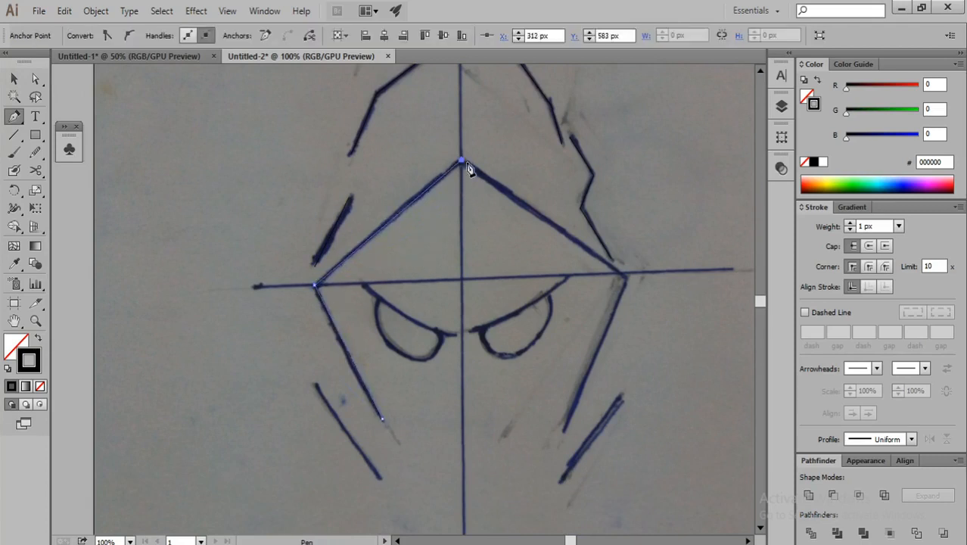
click(623, 275)
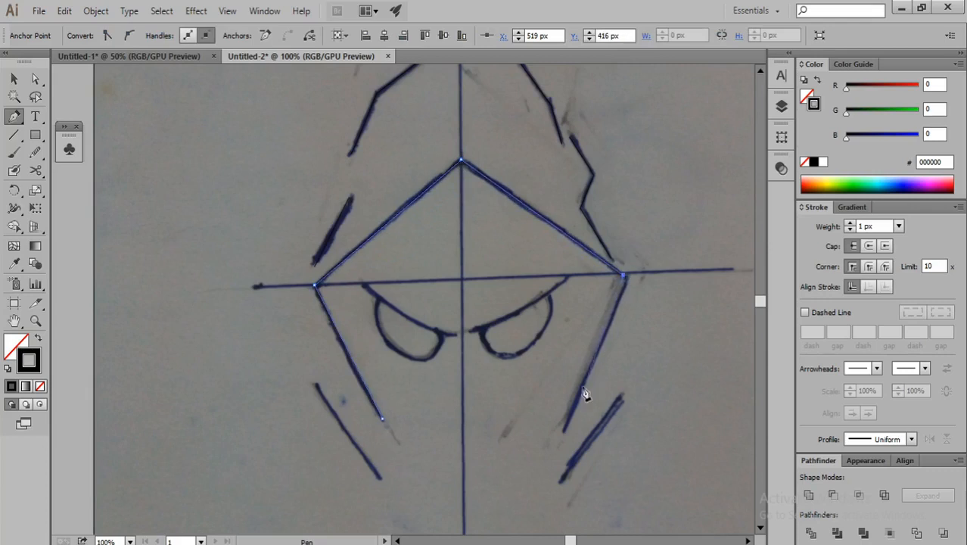
click(564, 430)
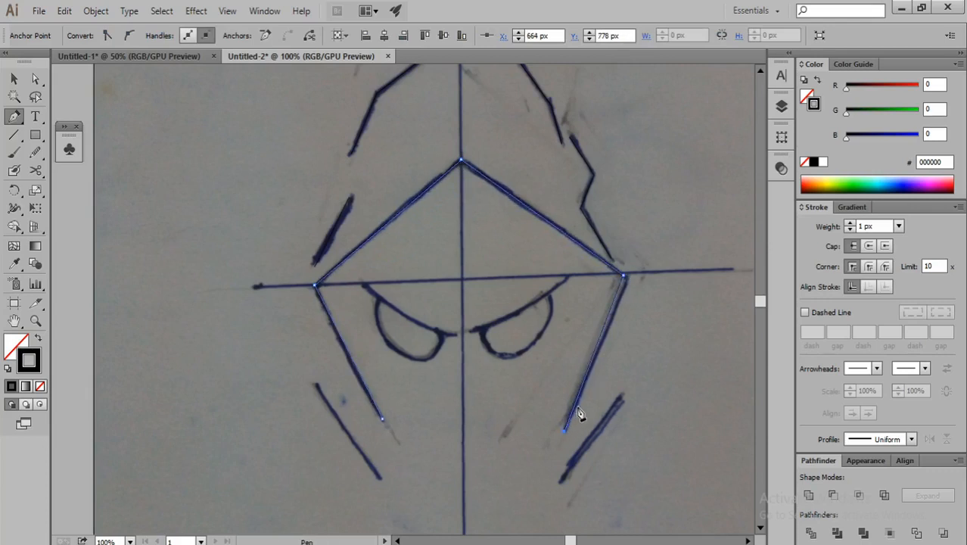
key(v)
click(672, 368)
Trace the diagonal line below the face's left side as a separate straight Pen path.
scroll(672, 368, down, 1)
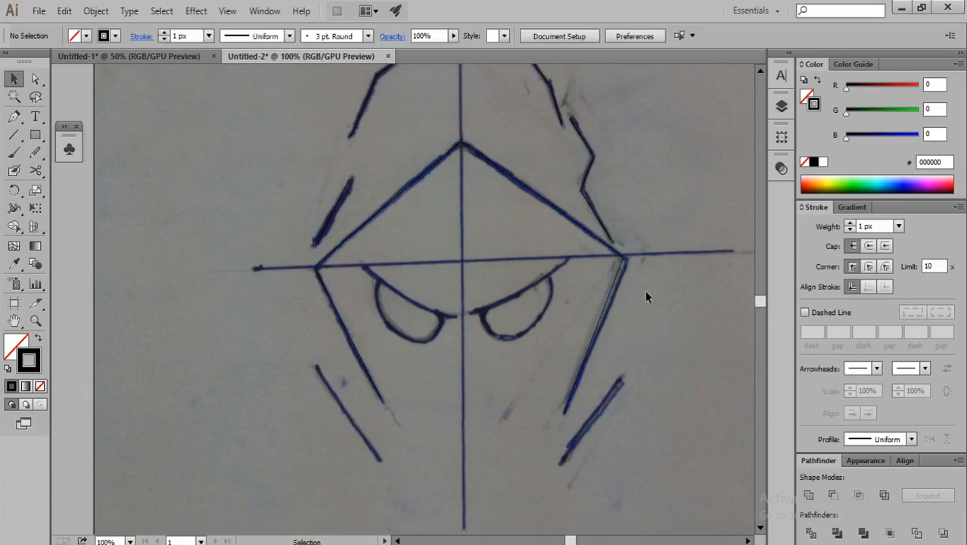
scroll(639, 287, up, 1)
scroll(639, 288, down, 1)
scroll(361, 352, down, 1)
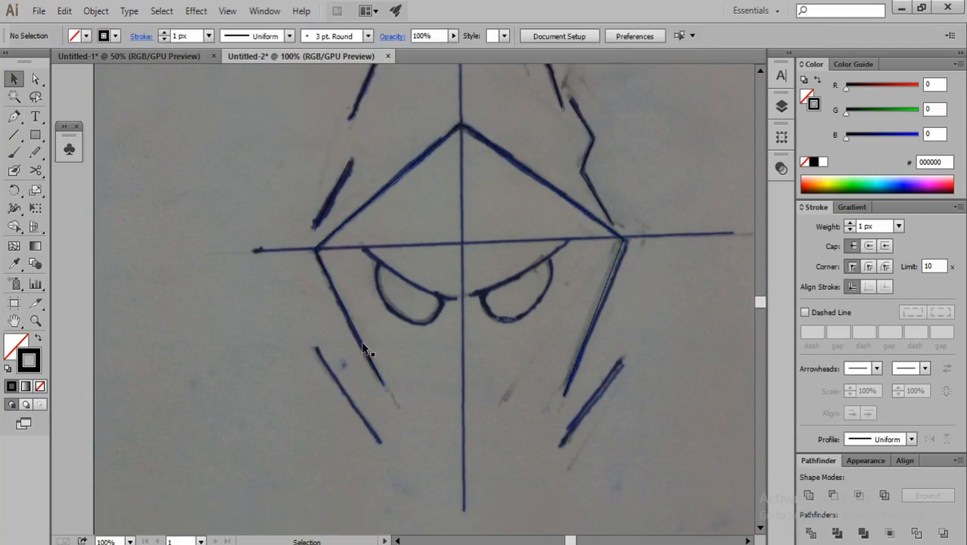
key(p)
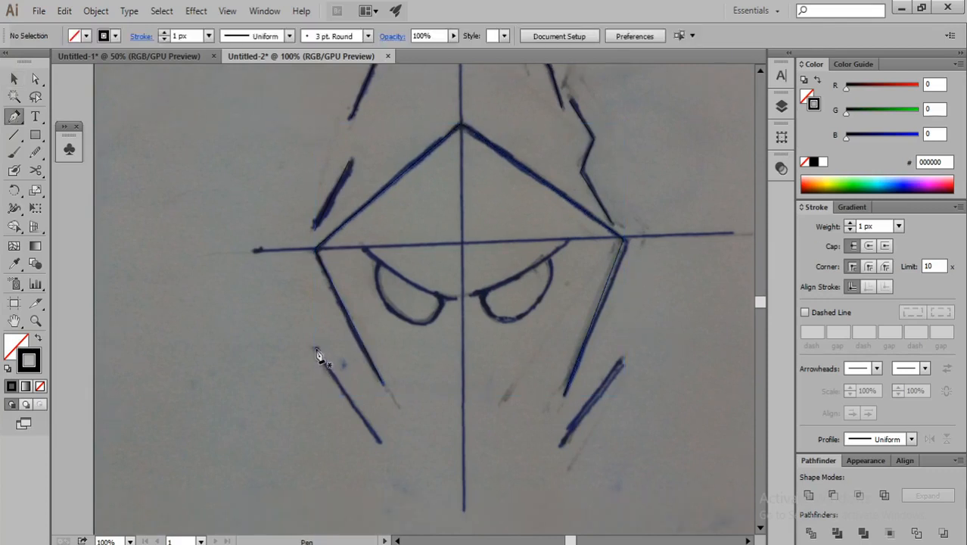
click(316, 350)
click(379, 443)
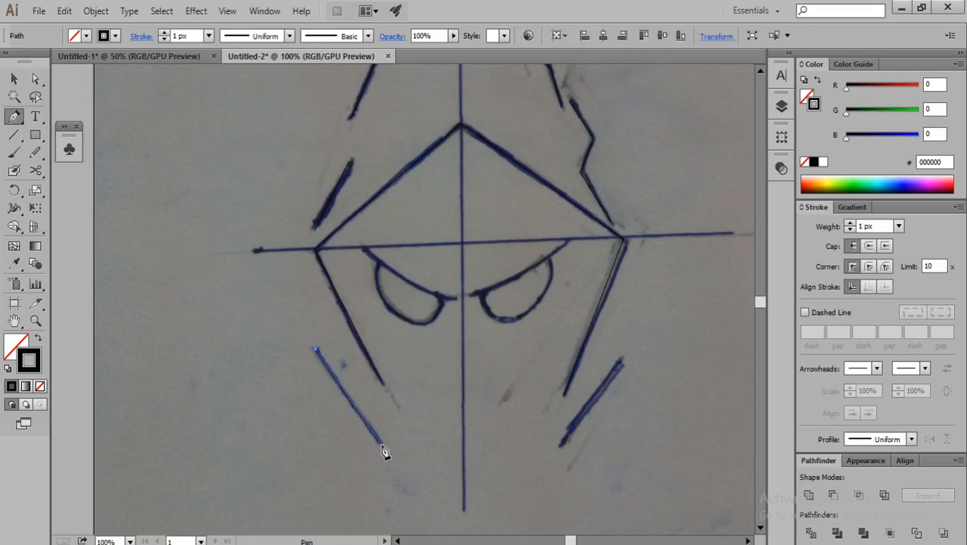
key(v)
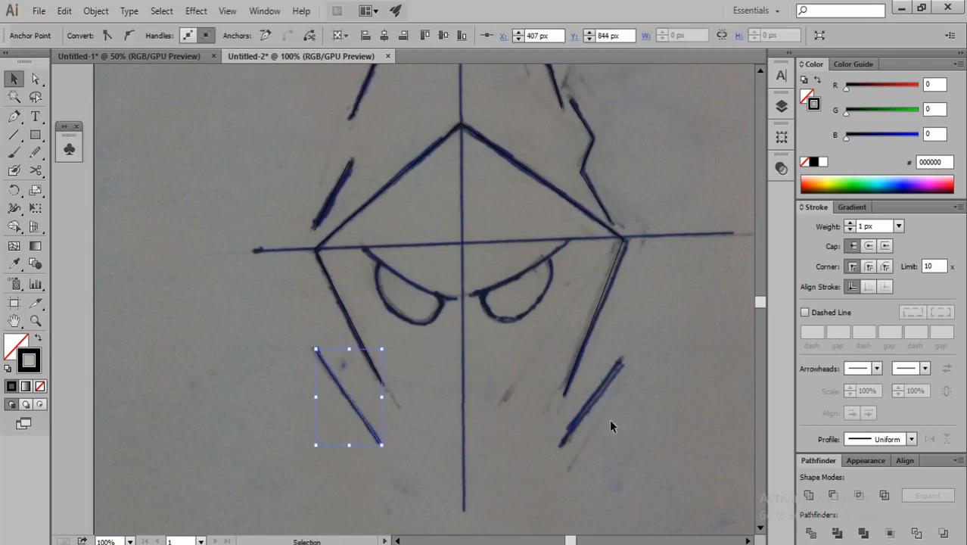
click(610, 419)
Trace the diagonal line below the face's right side as a separate straight Pen path.
scroll(611, 419, up, 1)
key(p)
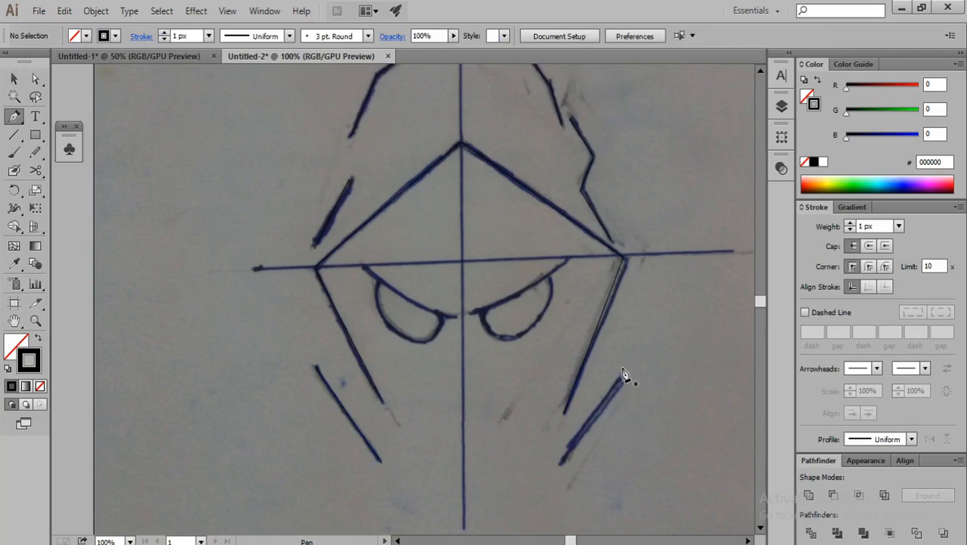
click(621, 374)
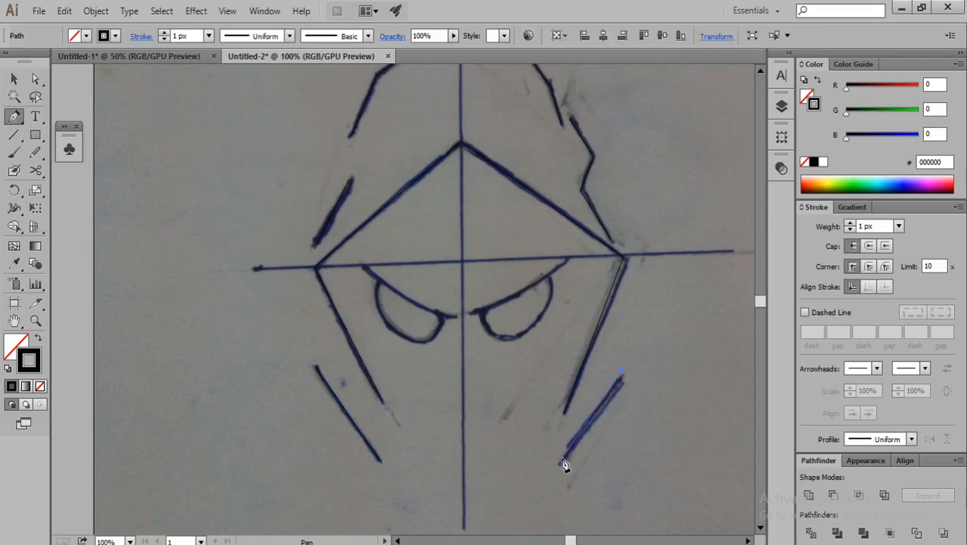
click(569, 459)
scroll(572, 458, up, 2)
key(v)
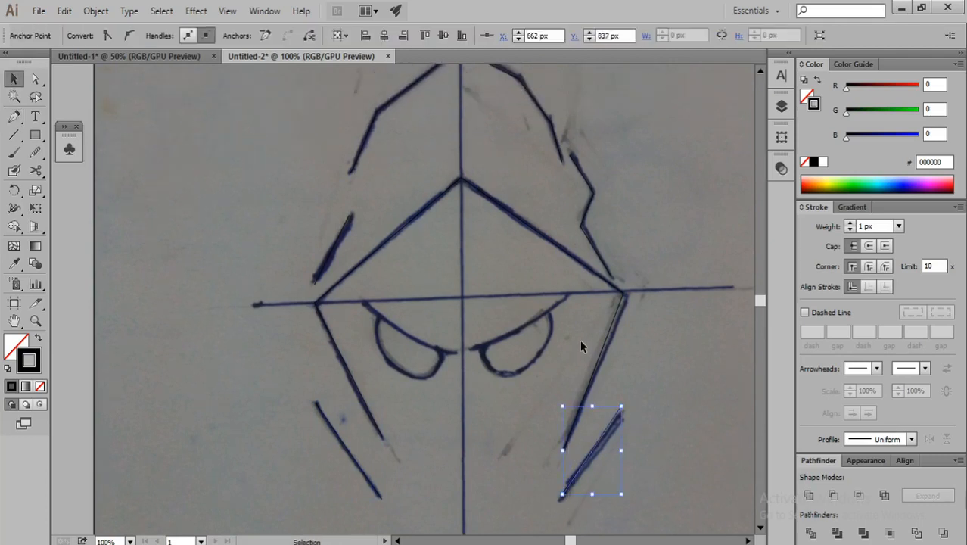
scroll(586, 331, down, 4)
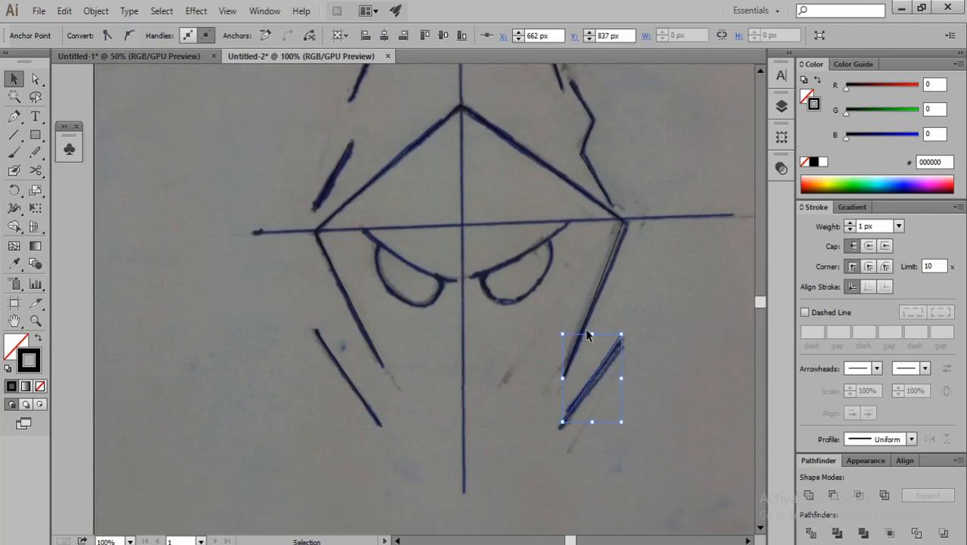
click(657, 353)
Select all traced paths and set their stroke color to white (ffffff).
scroll(657, 353, down, 1)
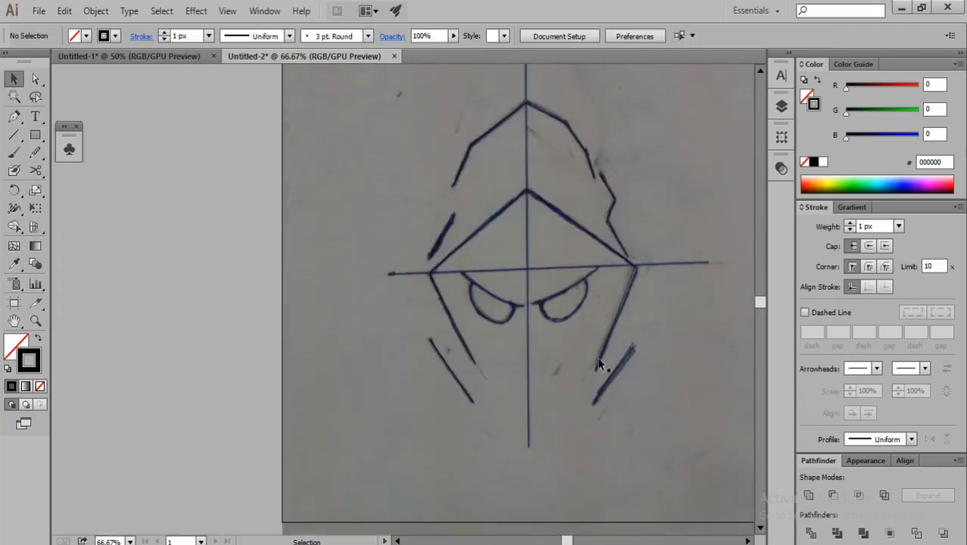
drag(672, 341, 642, 349)
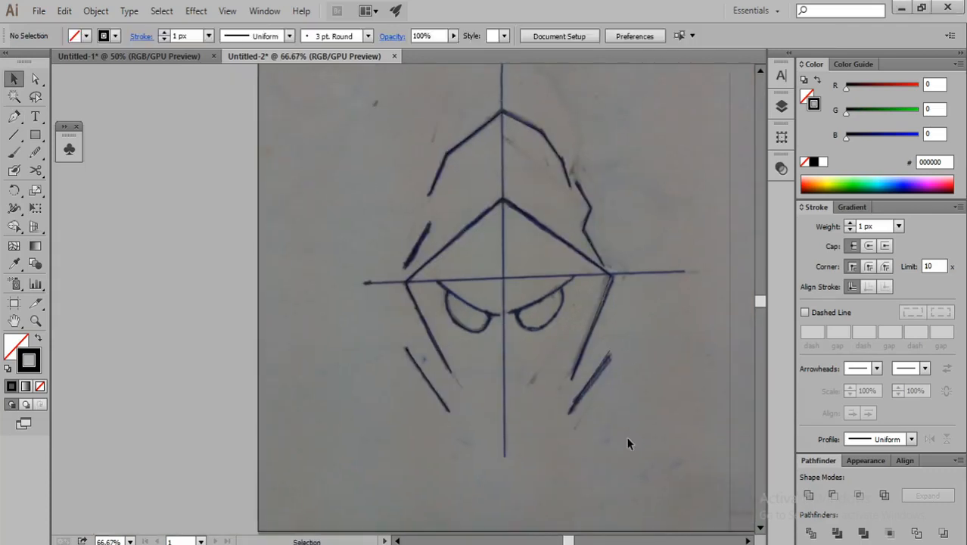
key(ctrl+a)
click(825, 163)
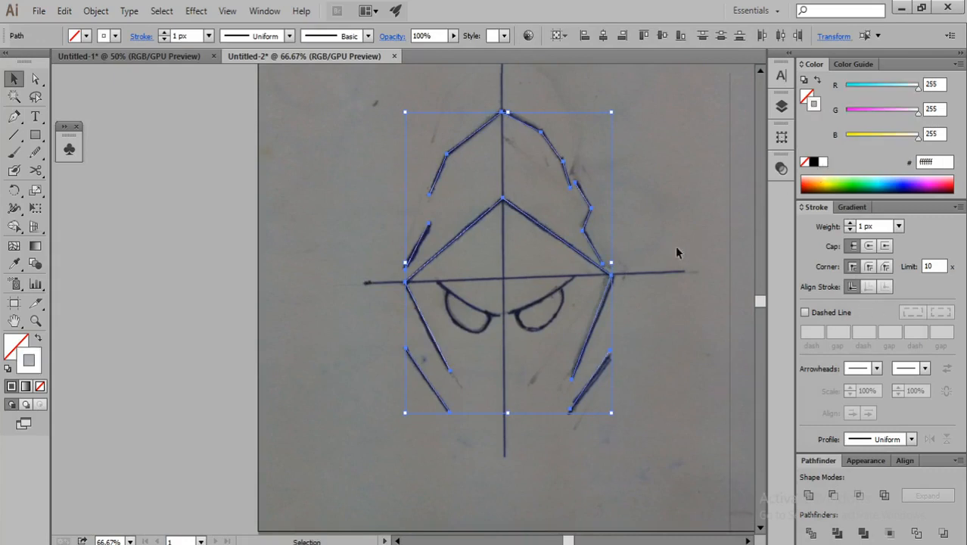
click(653, 252)
Trace the brow line above the right eye with a two-point curved Pen path, bending it to follow the sketch.
scroll(652, 251, down, 2)
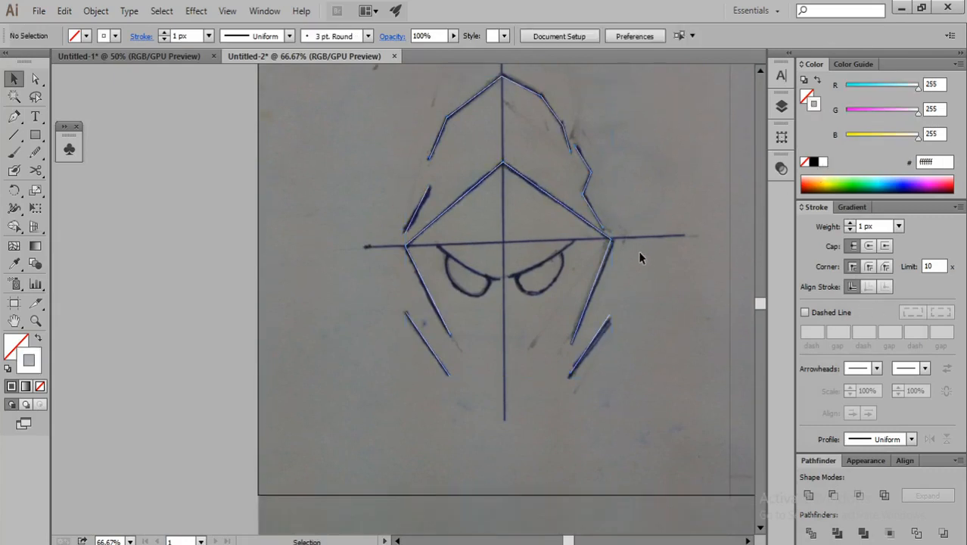
scroll(640, 254, up, 1)
scroll(486, 280, up, 1)
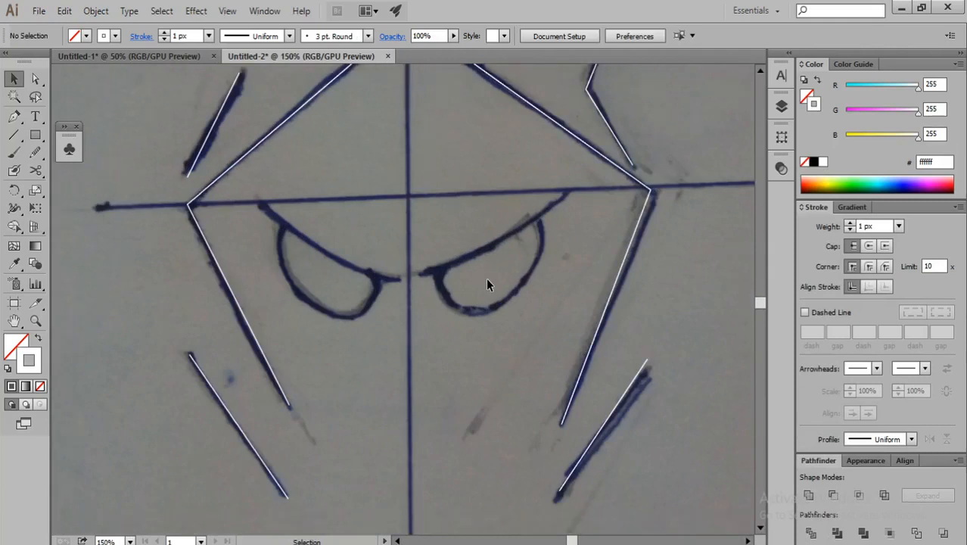
key(p)
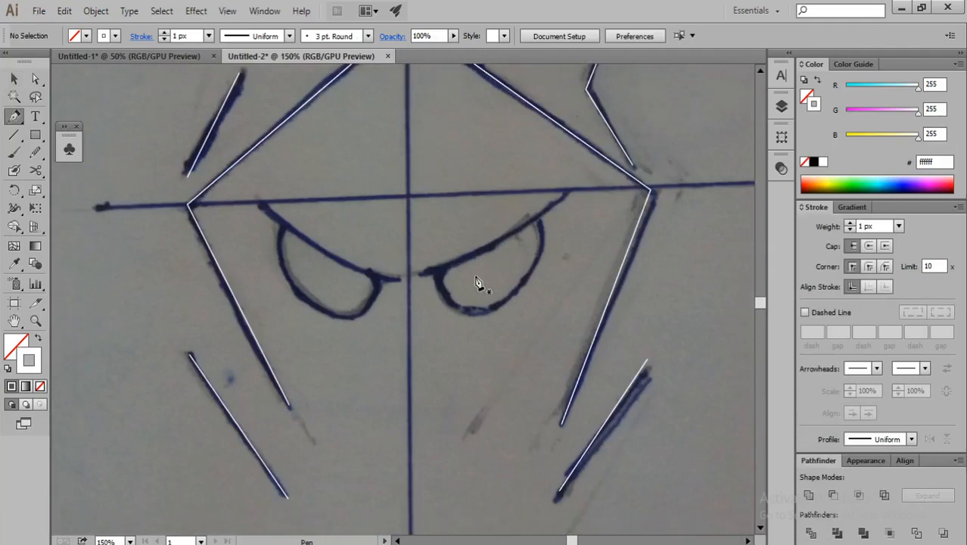
click(421, 271)
click(565, 197)
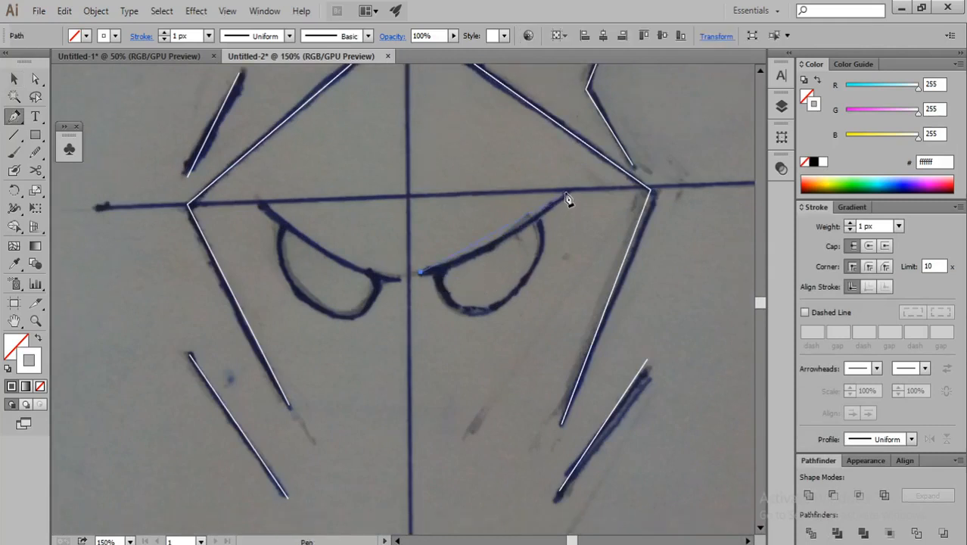
drag(597, 170, 635, 118)
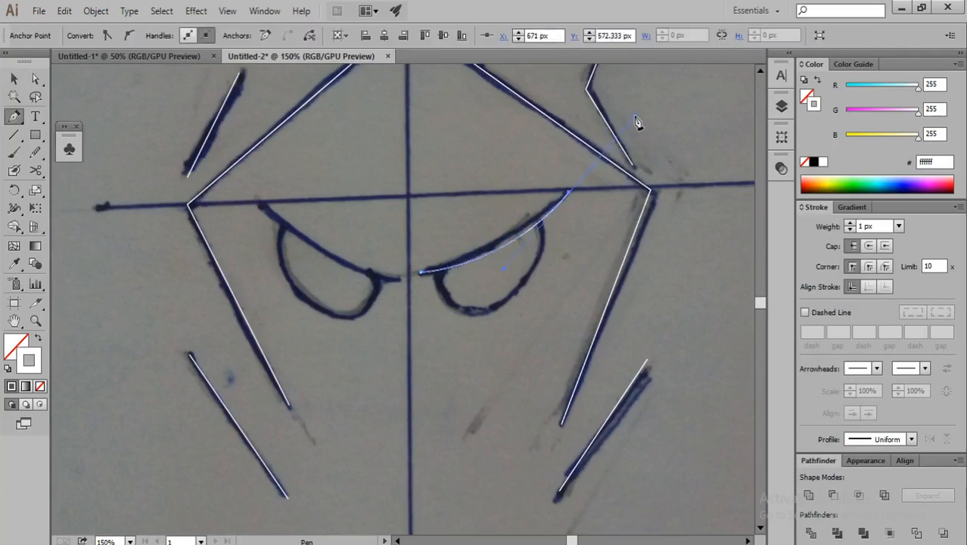
key(a)
click(693, 157)
Trace the right eye's outline beneath the brow as a closed curved Pen path whose upper edge follows the brow line.
scroll(599, 242, down, 1)
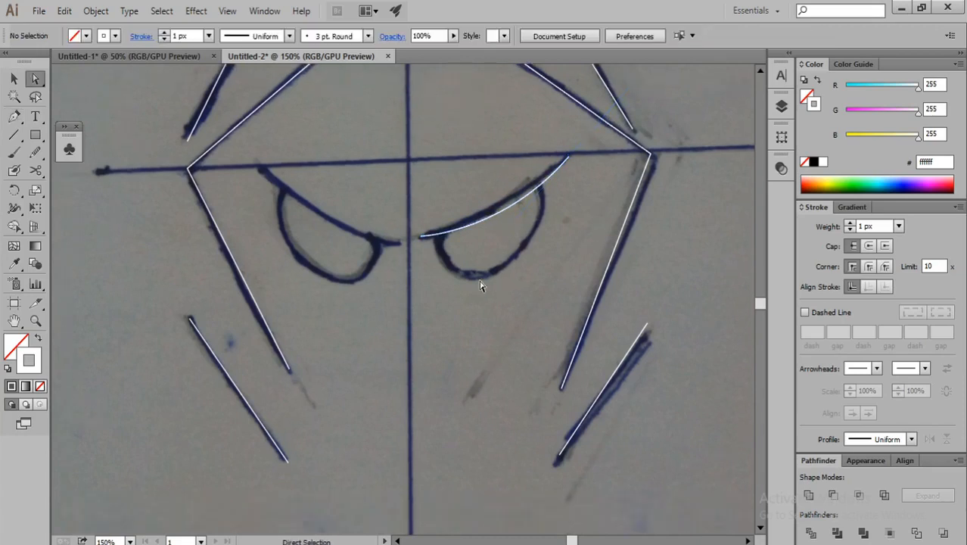
click(14, 117)
scroll(457, 258, up, 1)
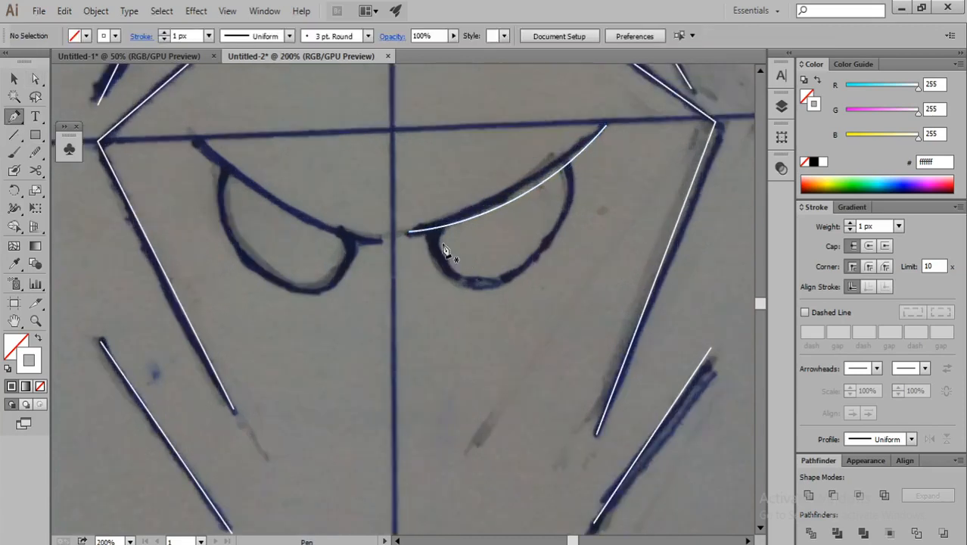
click(438, 228)
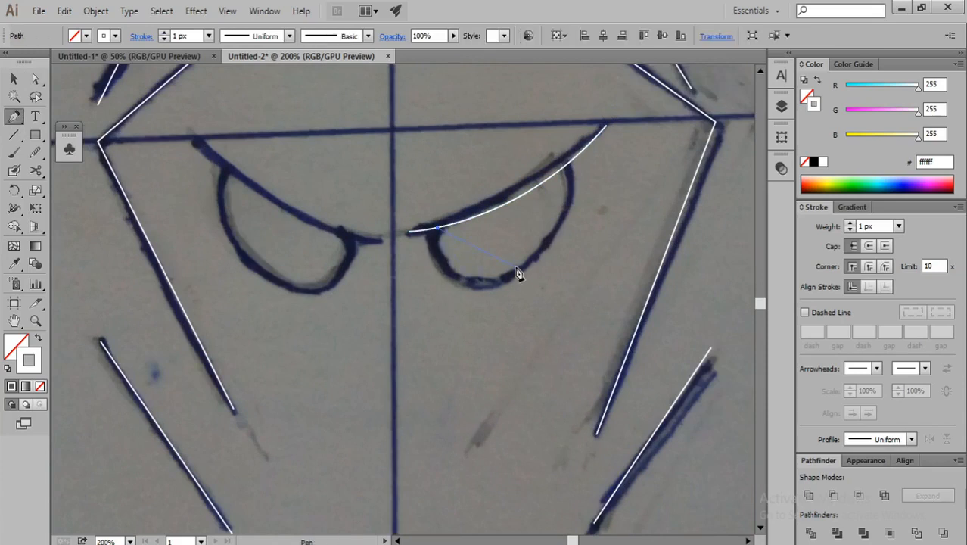
drag(581, 233, 585, 240)
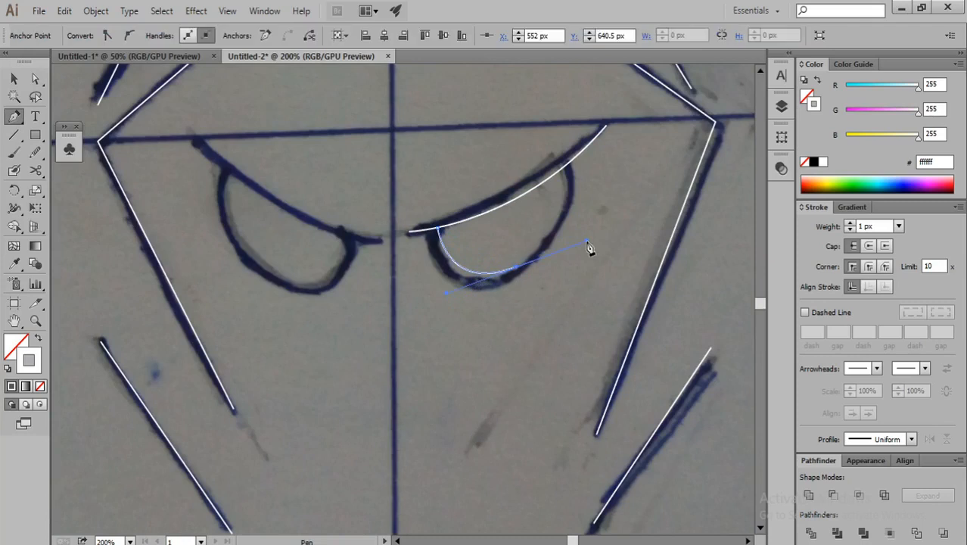
click(569, 167)
scroll(567, 198, up, 1)
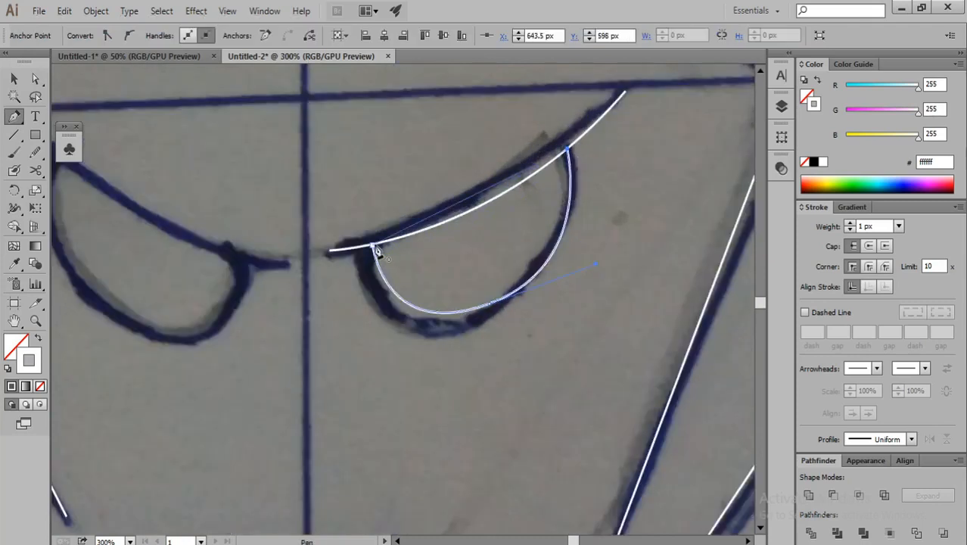
drag(374, 247, 253, 280)
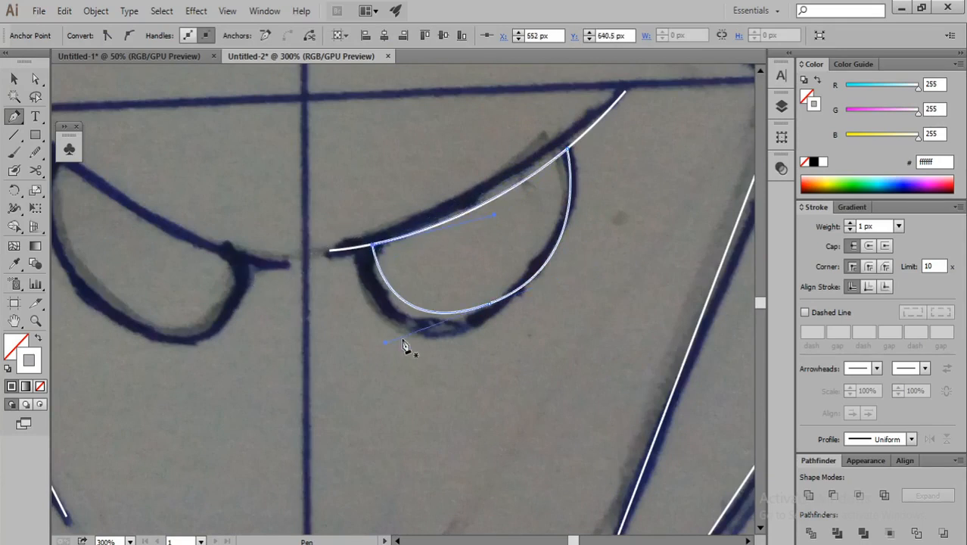
Refine the lower curve of the right eye by adjusting both direction handles of its bottom anchor point.
key(a)
scroll(501, 310, up, 2)
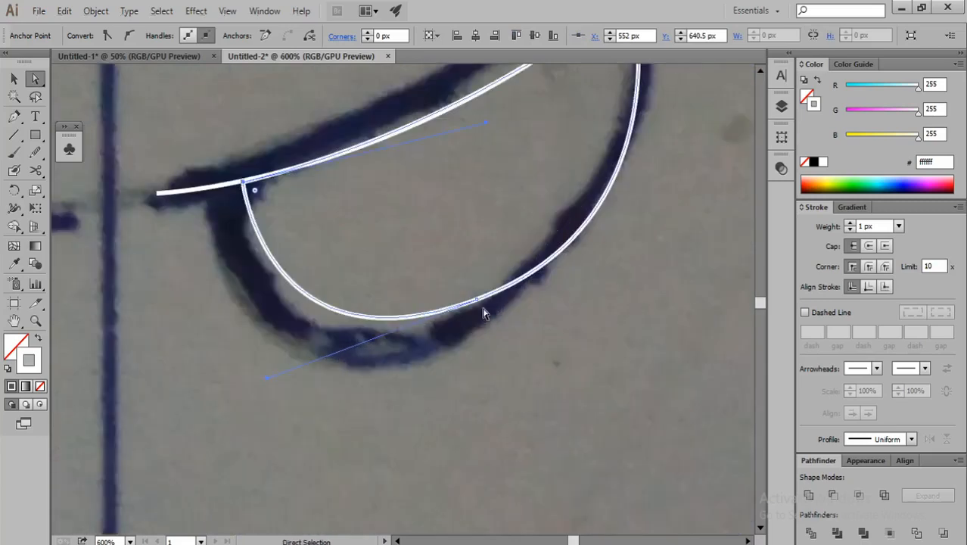
click(479, 302)
scroll(480, 303, down, 1)
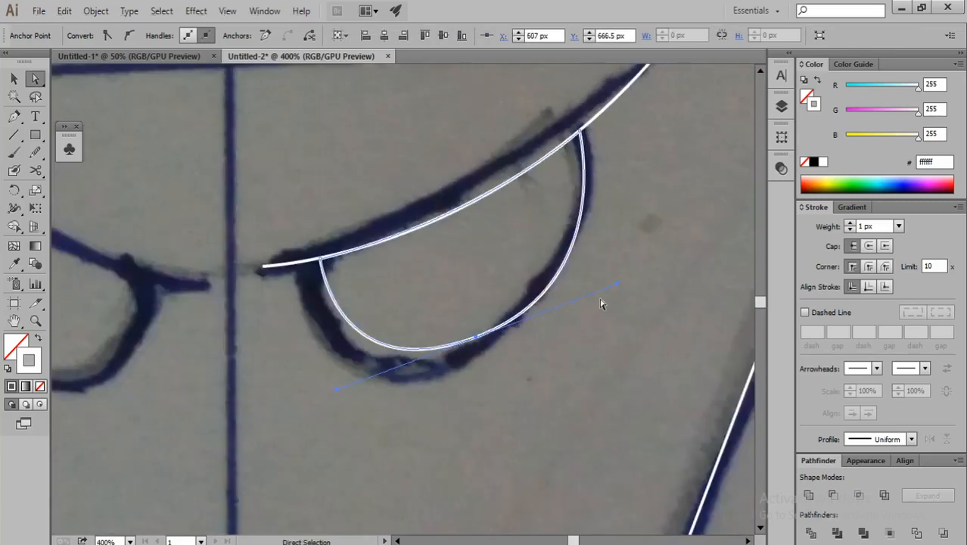
drag(615, 286, 598, 287)
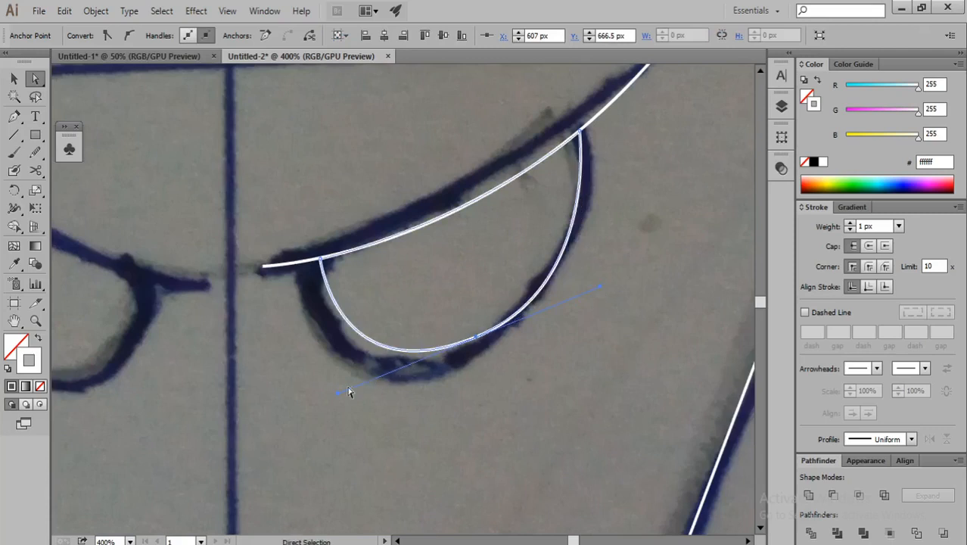
drag(338, 397, 344, 392)
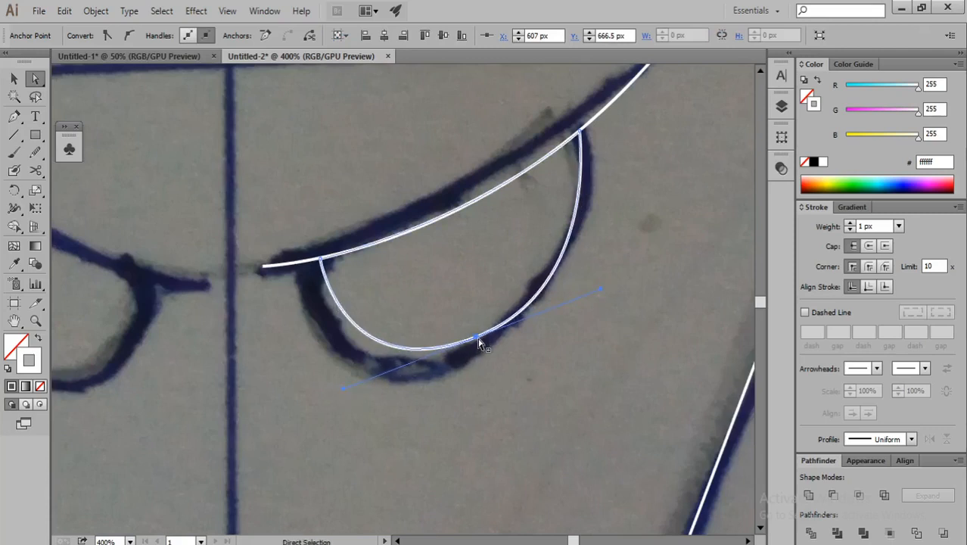
drag(600, 290, 596, 290)
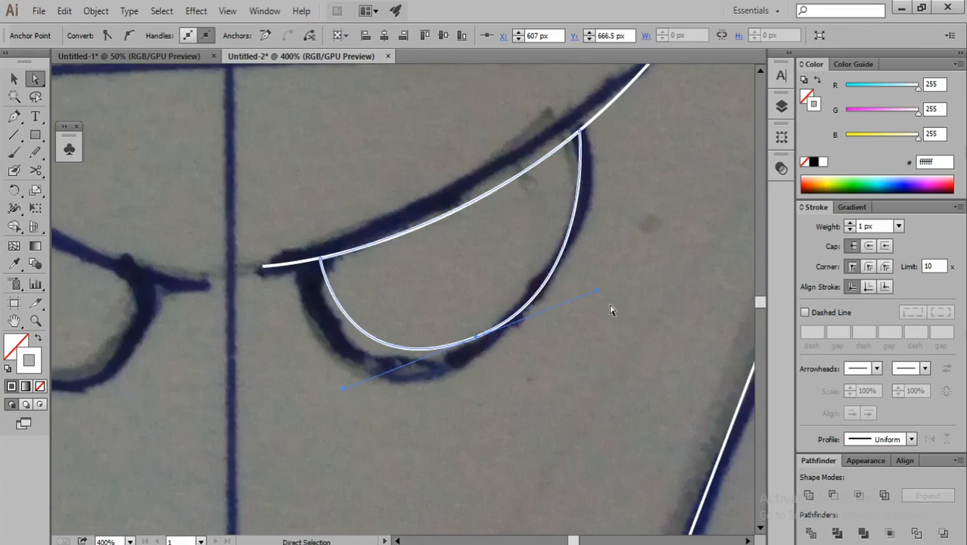
click(608, 303)
scroll(608, 303, down, 2)
scroll(607, 302, down, 1)
scroll(458, 334, up, 1)
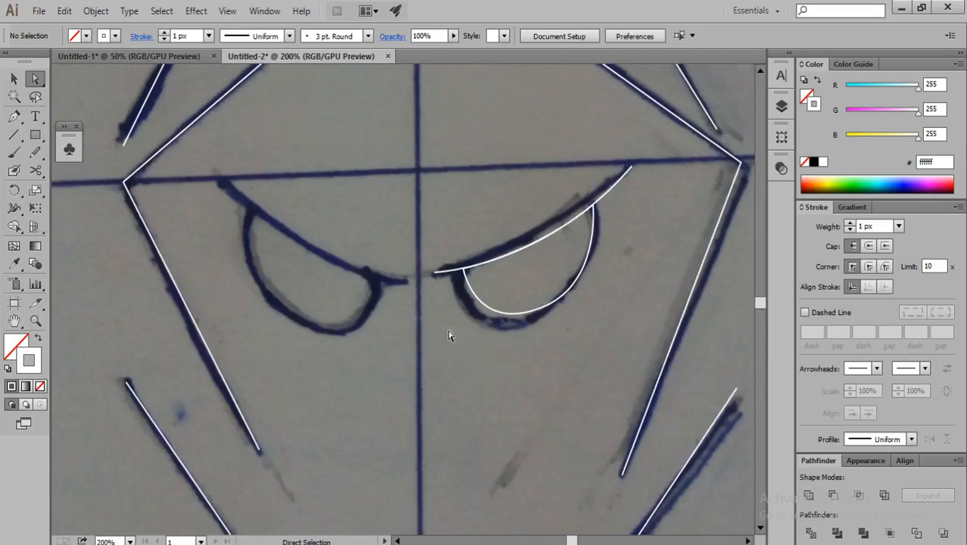
Duplicate the right eye and brow onto the left side of the face and reflect the copy across the vertical axis.
click(13, 78)
scroll(213, 190, down, 1)
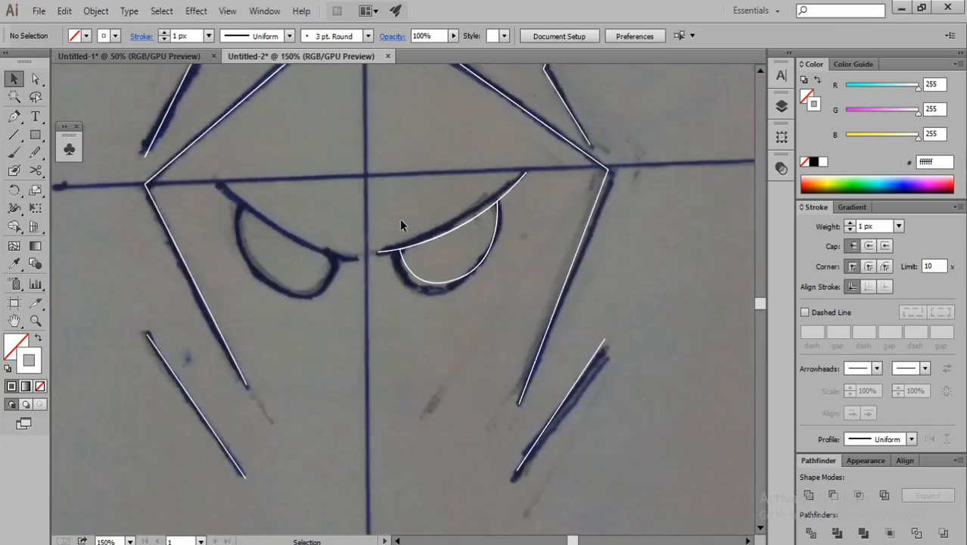
drag(401, 220, 306, 304)
right_click(305, 303)
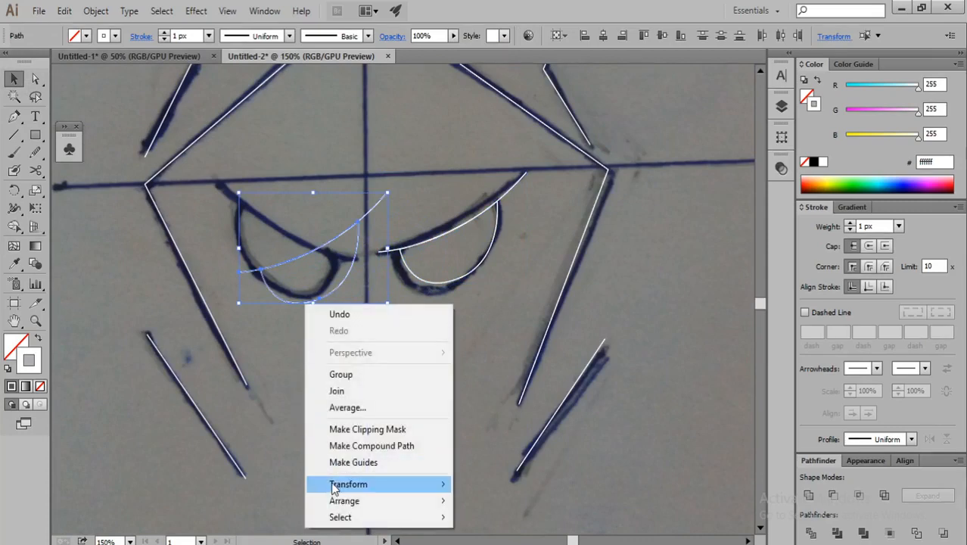
mouse_move(335, 484)
click(498, 408)
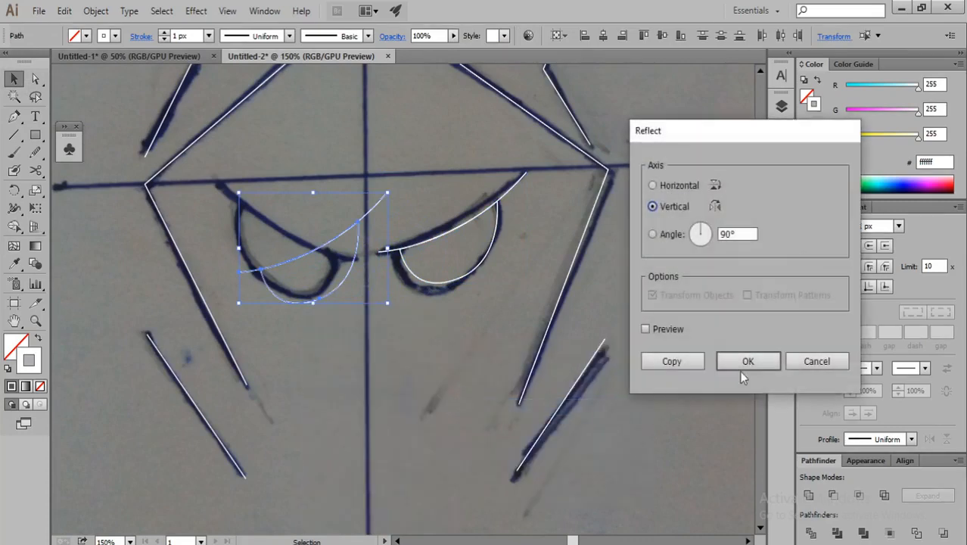
click(735, 363)
Move the mirrored eye and brow into place over the sketched left eye and deselect them.
key(ctrl+plus)
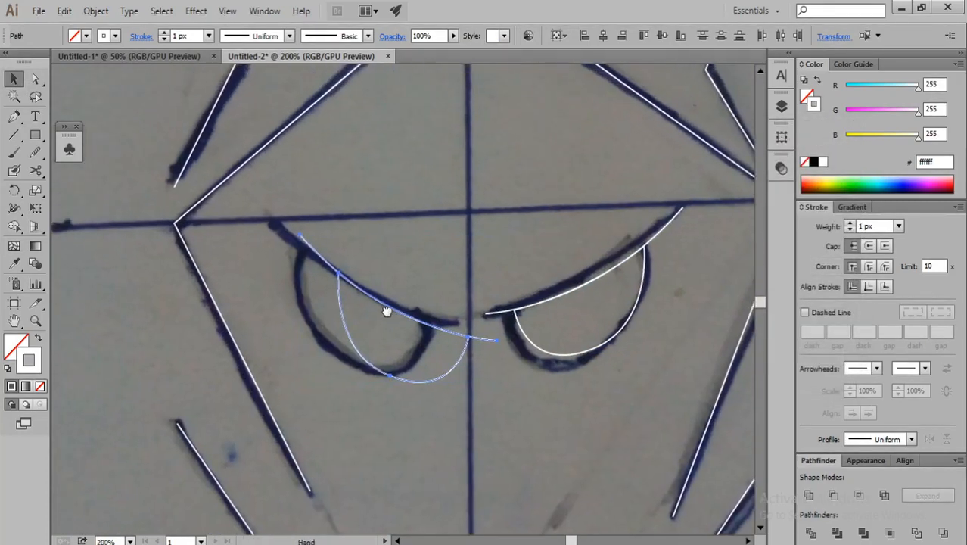
drag(393, 311, 362, 298)
scroll(362, 297, down, 1)
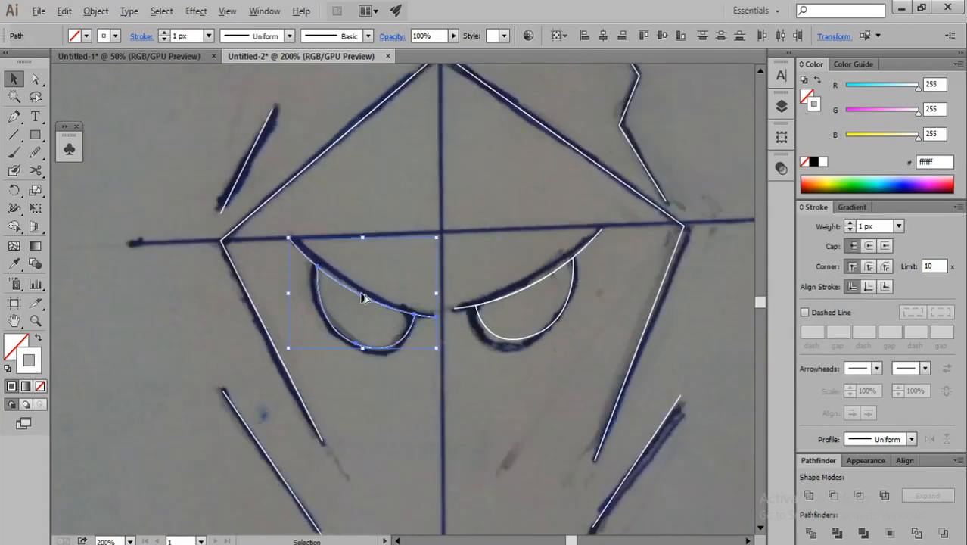
scroll(348, 296, up, 2)
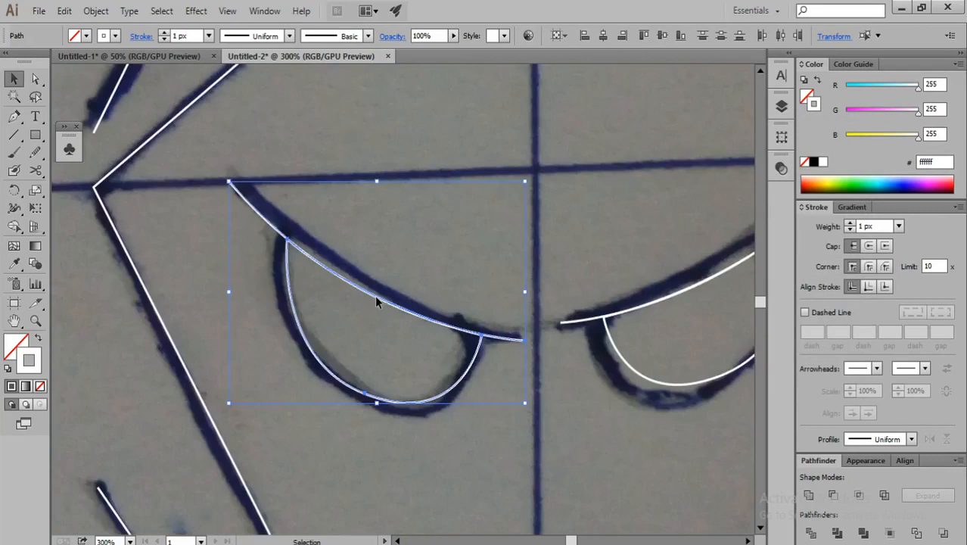
scroll(374, 291, down, 1)
scroll(376, 297, down, 1)
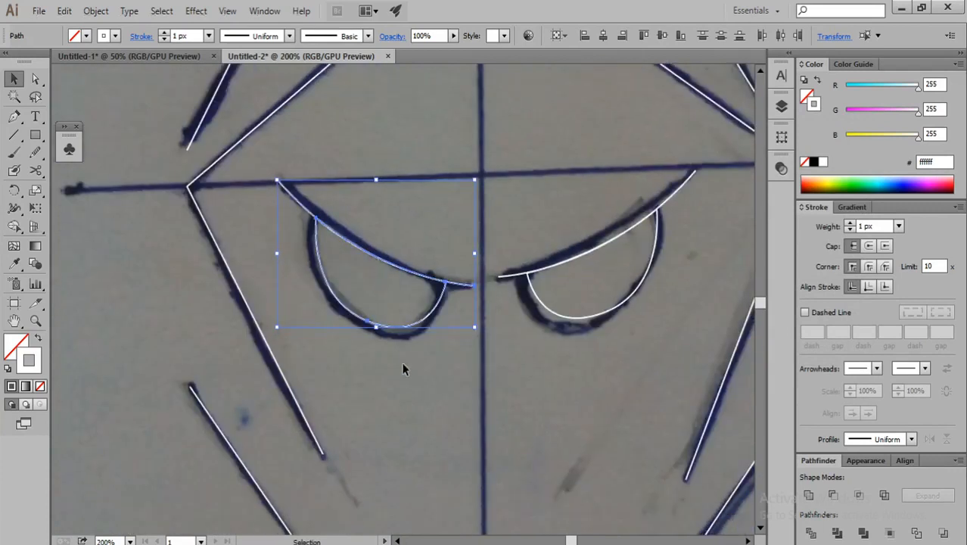
click(417, 374)
Reshape the lower curve of the left eye by adjusting its bottom anchor point's handles to follow the sketch.
key(a)
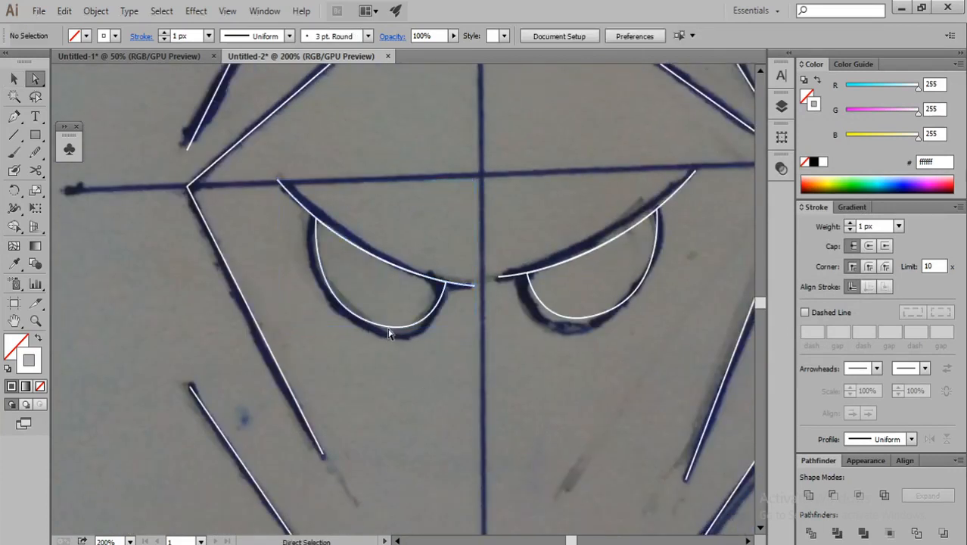
click(388, 328)
scroll(388, 329, up, 1)
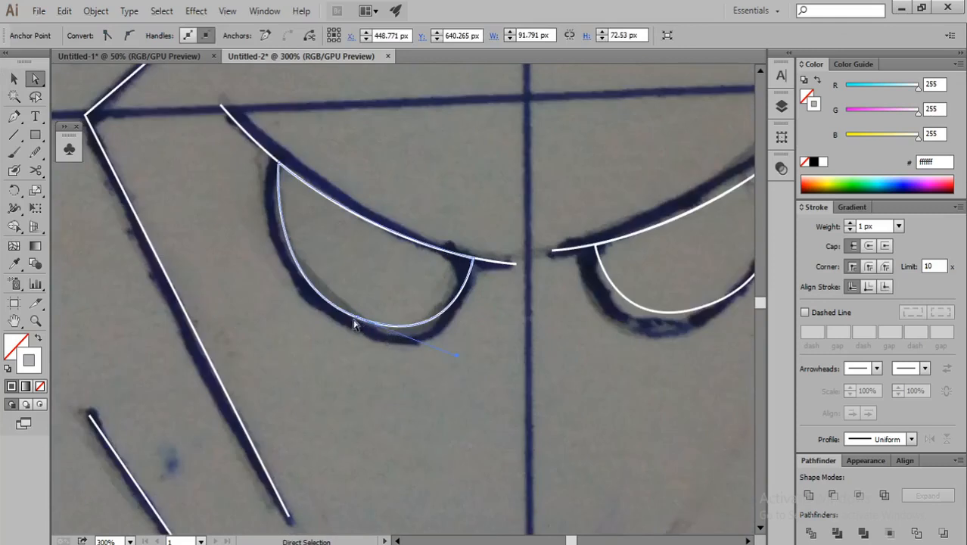
click(353, 321)
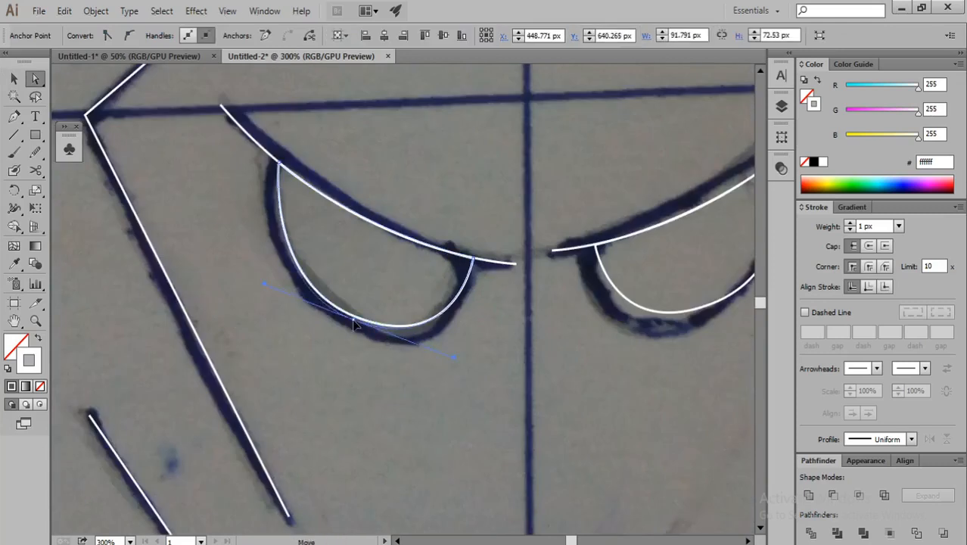
drag(353, 321, 354, 322)
drag(454, 364, 447, 351)
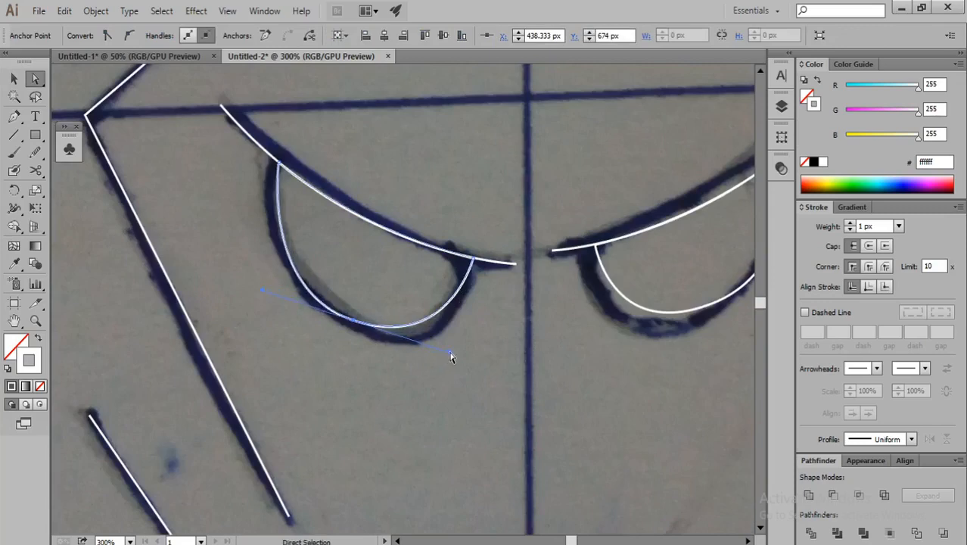
key(ctrl+minus)
click(496, 381)
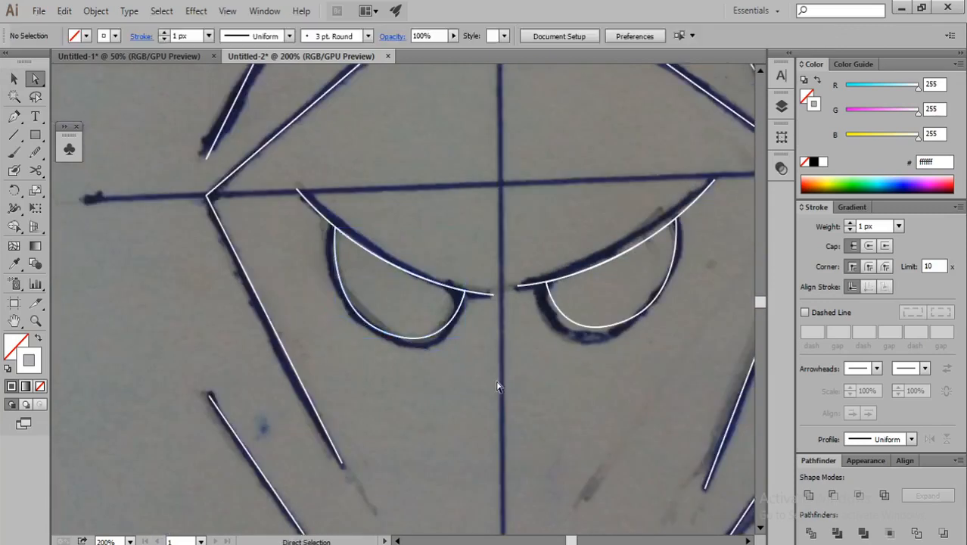
Select all traced paths and set their stroke color to black (000000).
scroll(497, 381, down, 2)
scroll(497, 381, down, 2)
scroll(496, 380, down, 1)
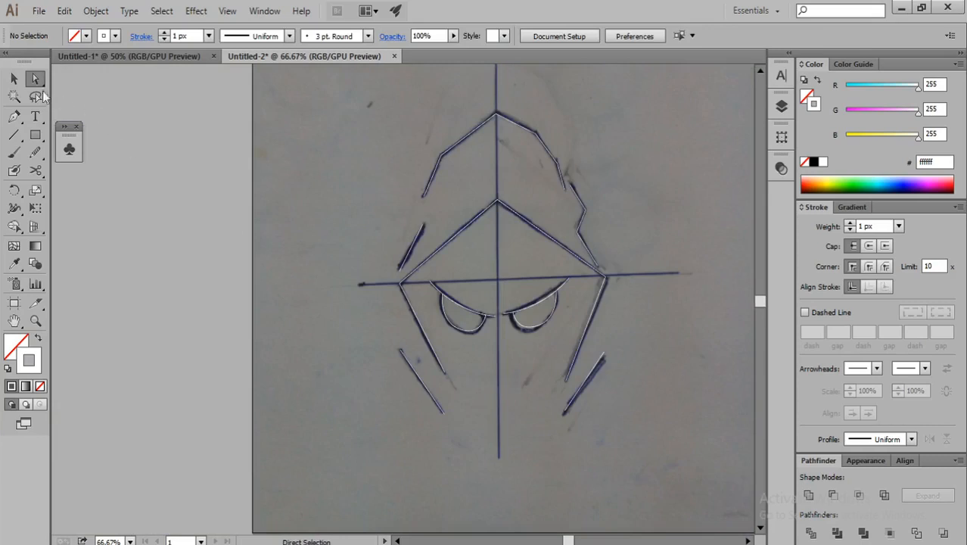
click(13, 79)
scroll(574, 338, down, 1)
scroll(573, 338, up, 1)
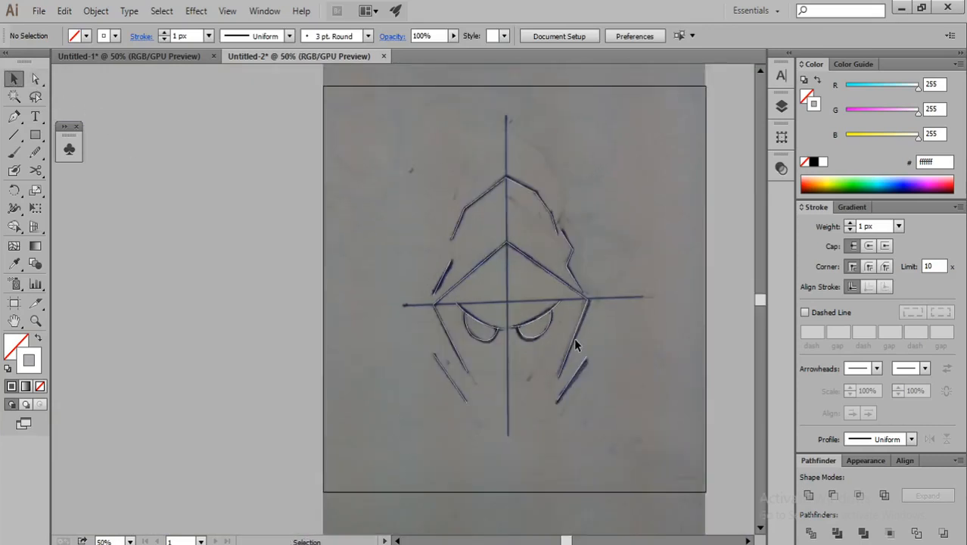
key(ctrl+a)
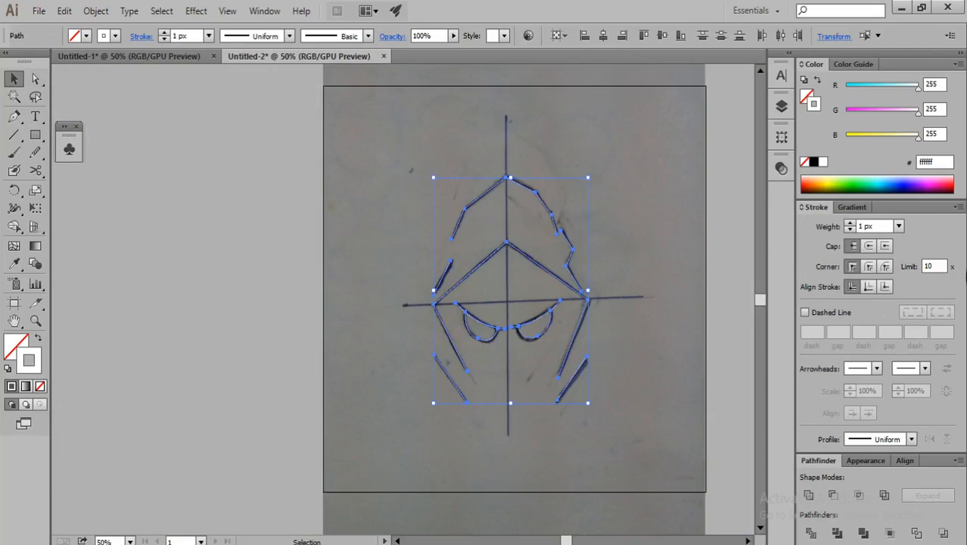
click(814, 163)
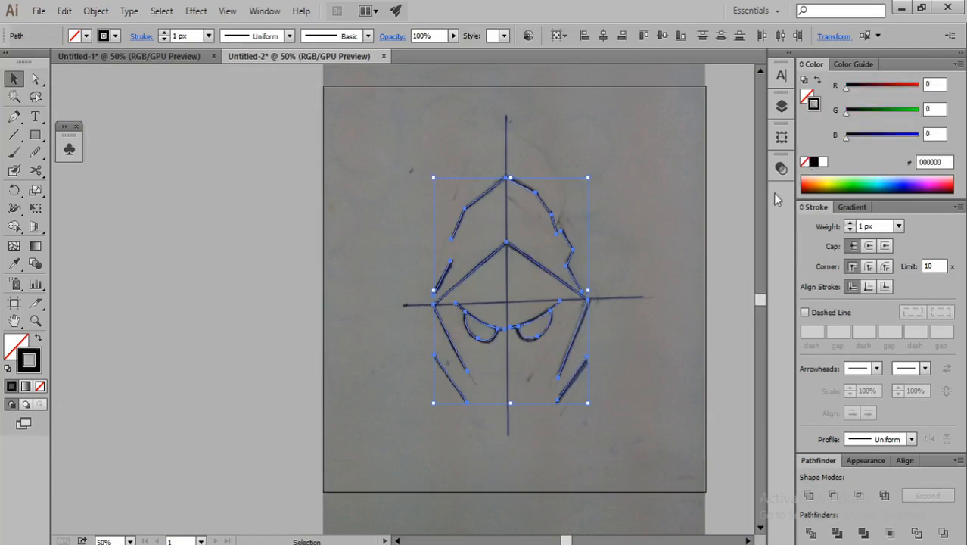
click(337, 235)
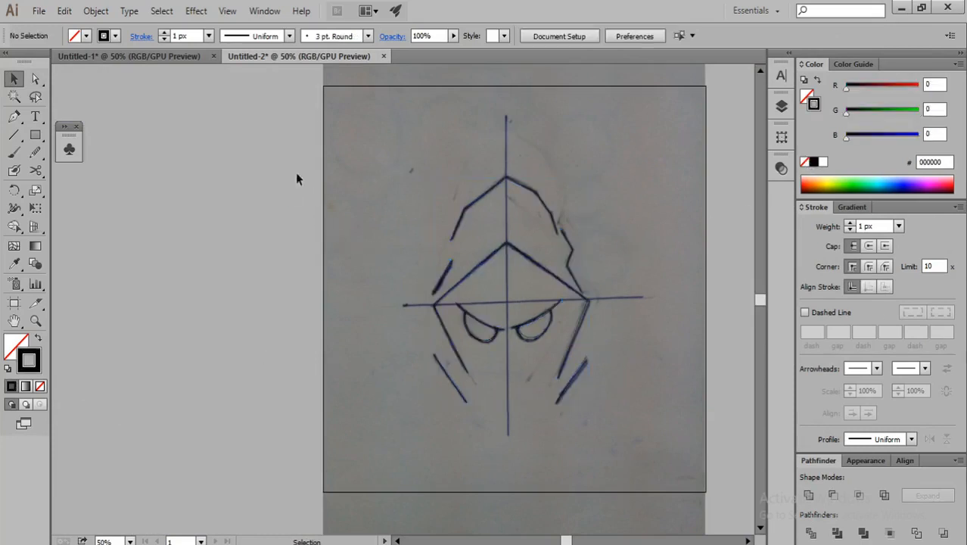
Unlock all objects and delete the scanned sketch image behind the traced paths.
click(96, 11)
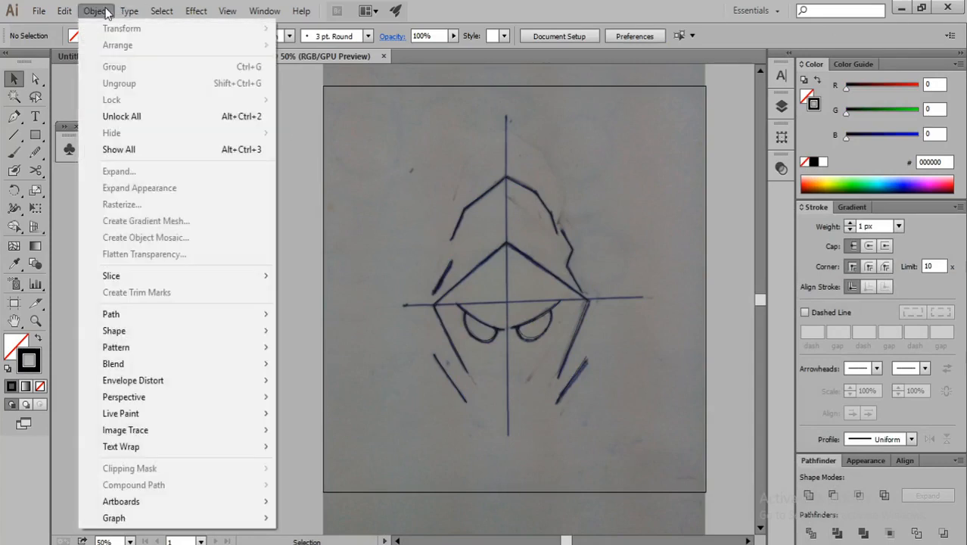
click(130, 117)
click(222, 182)
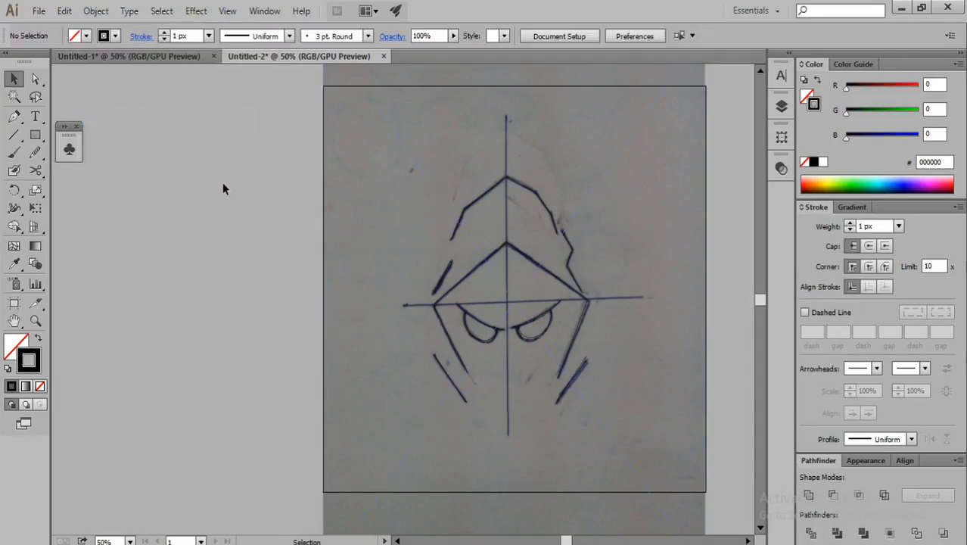
click(342, 174)
key(Delete)
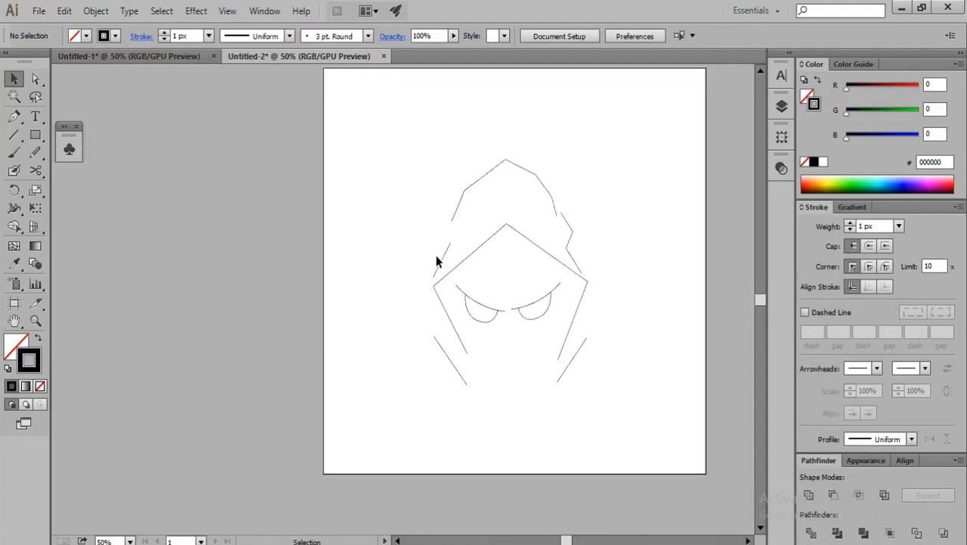
Set the stroke weight of all hood outline, side and chin lines, leaving out the eyes and brows, to 13 px.
scroll(598, 241, up, 1)
scroll(572, 224, up, 1)
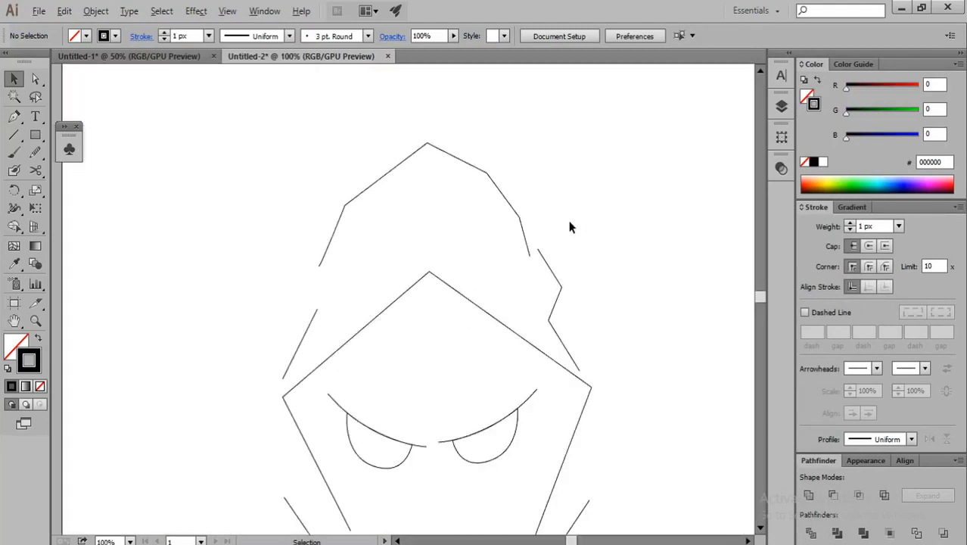
scroll(564, 224, down, 1)
drag(371, 168, 562, 315)
scroll(560, 315, down, 1)
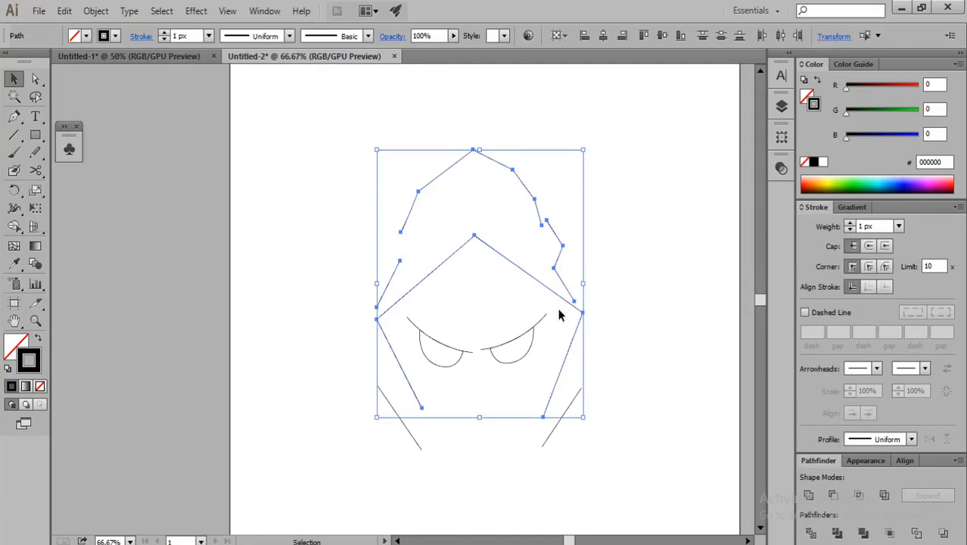
shift+click(553, 428)
shift+click(408, 433)
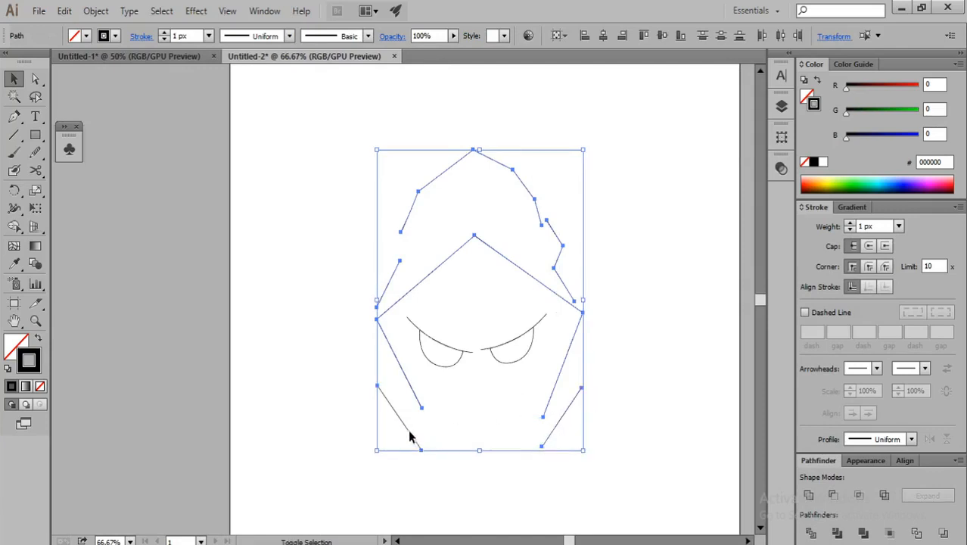
scroll(193, 36, up, 10)
click(208, 35)
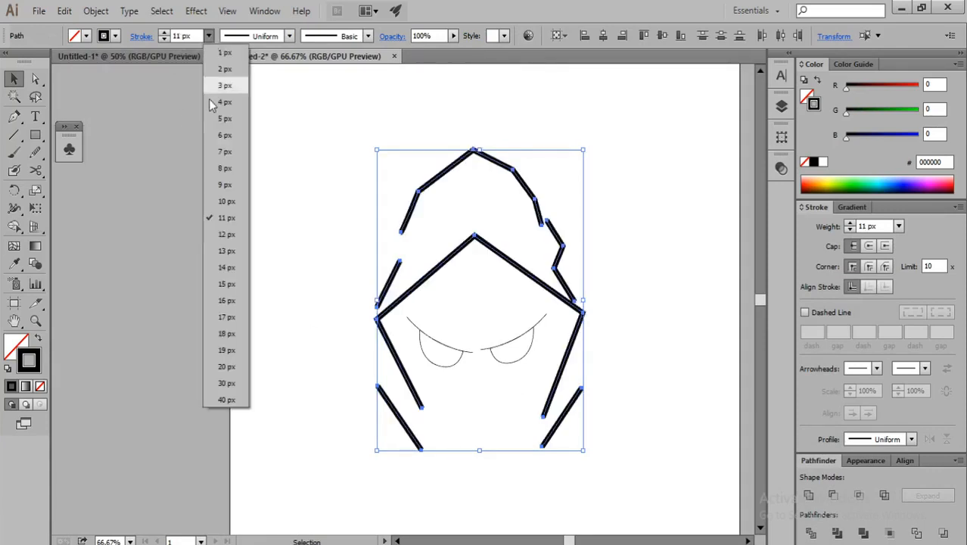
click(215, 256)
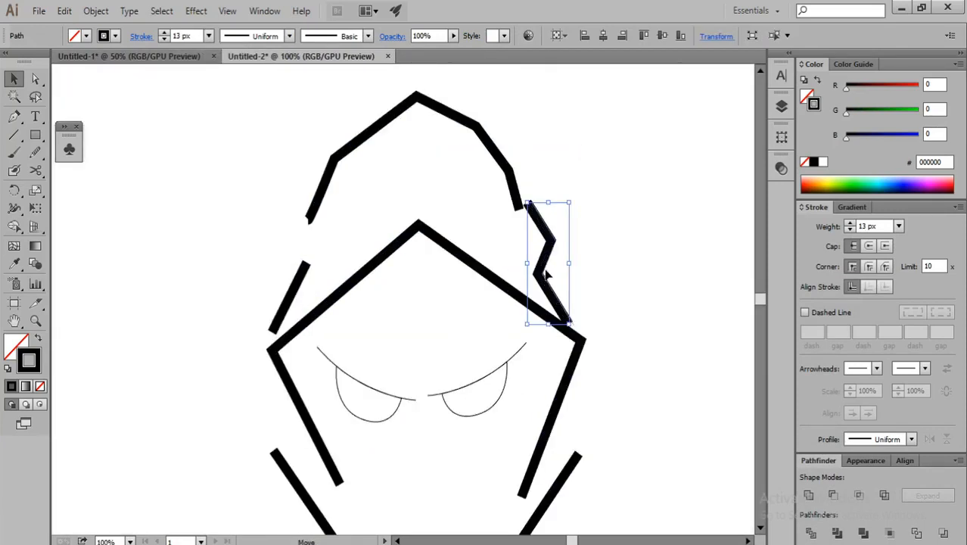
click(607, 281)
scroll(359, 155, up, 2)
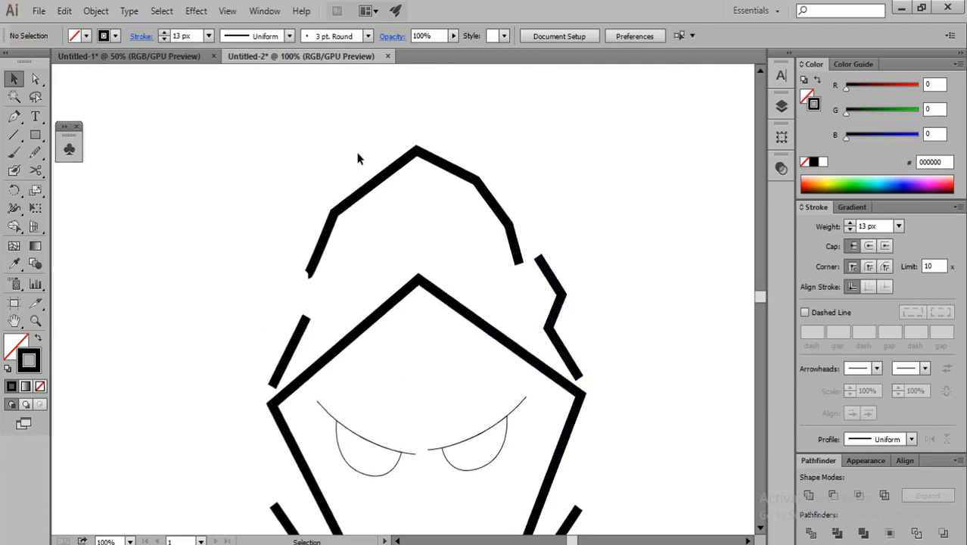
Nudge the right end point and the corner anchor just above it on the hood's top outline.
key(a)
click(364, 198)
click(333, 189)
scroll(395, 215, up, 1)
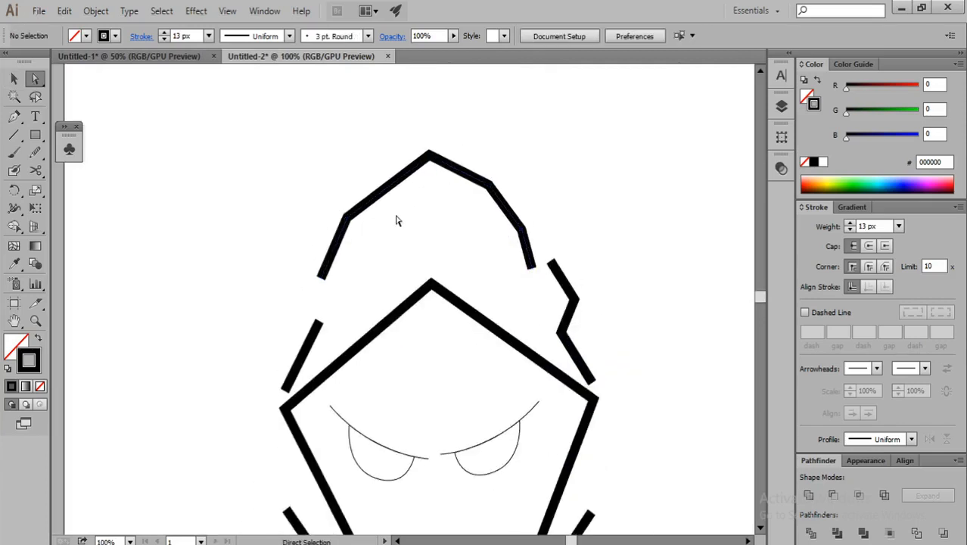
alt+scroll(369, 199, up, 1)
click(363, 194)
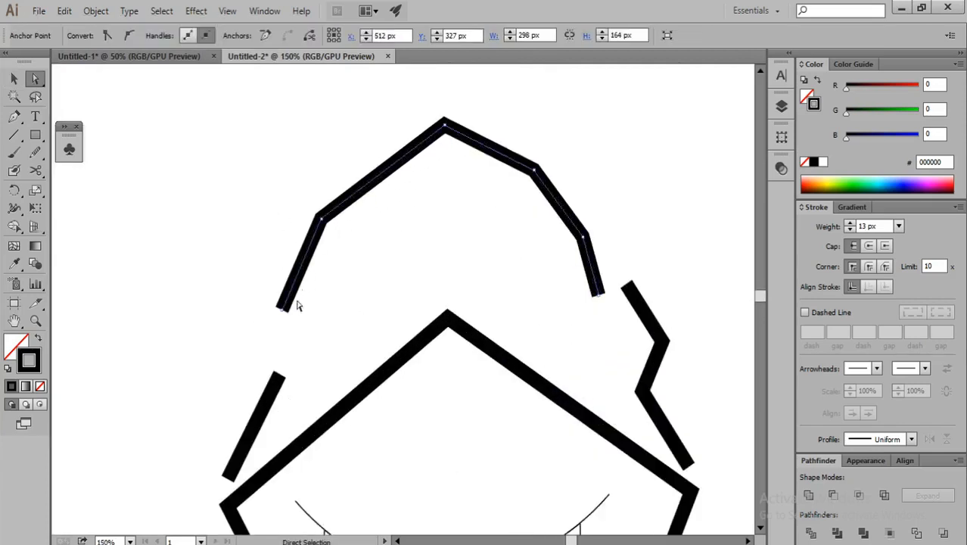
alt+scroll(294, 311, up, 1)
scroll(622, 231, right, 3)
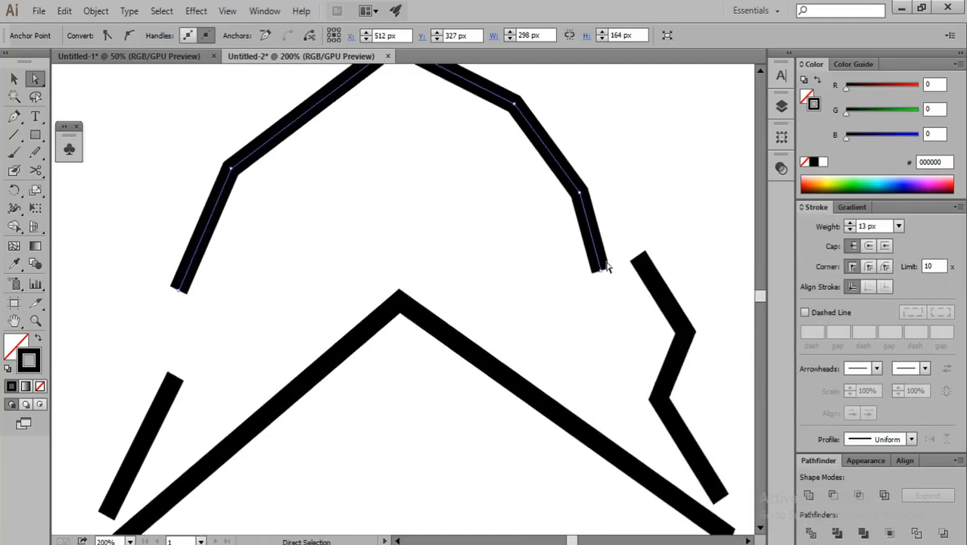
click(603, 275)
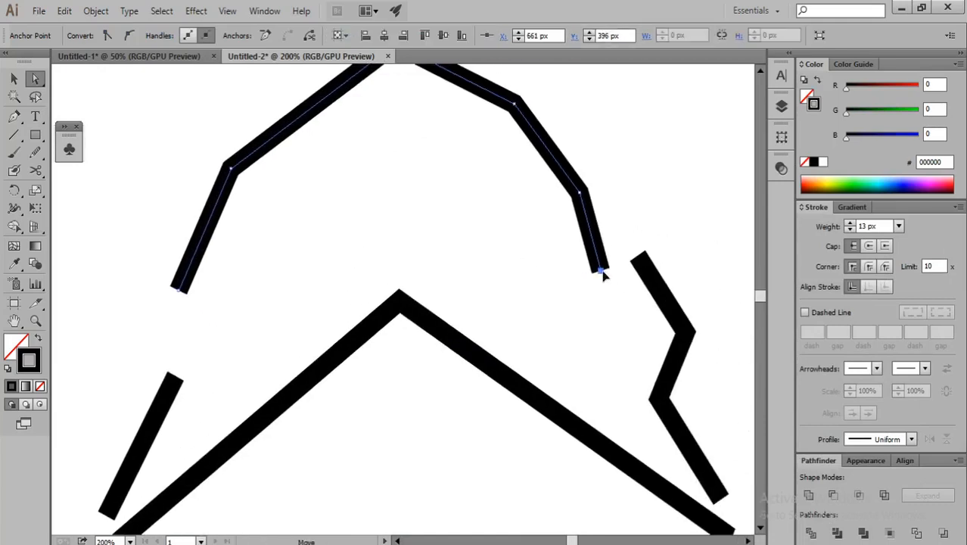
click(583, 192)
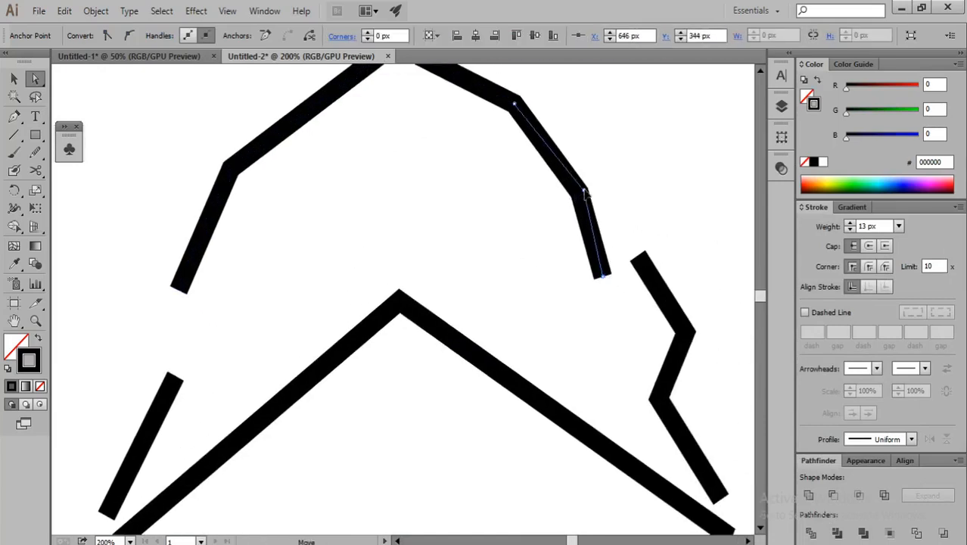
drag(584, 191, 583, 188)
alt+scroll(582, 189, down, 2)
scroll(579, 189, up, 1)
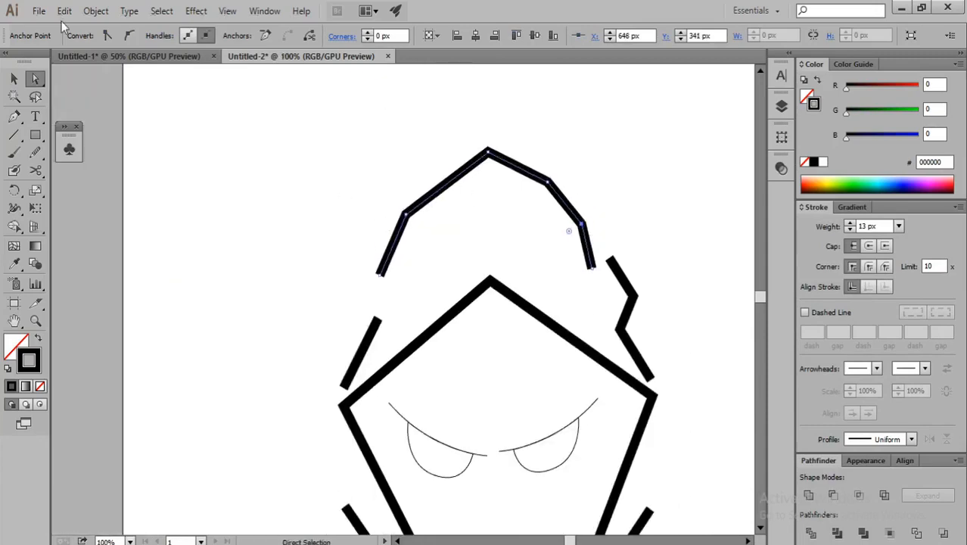
Expand the stroke of the hood's top outline into an editable shape, without expanding the fill.
click(96, 10)
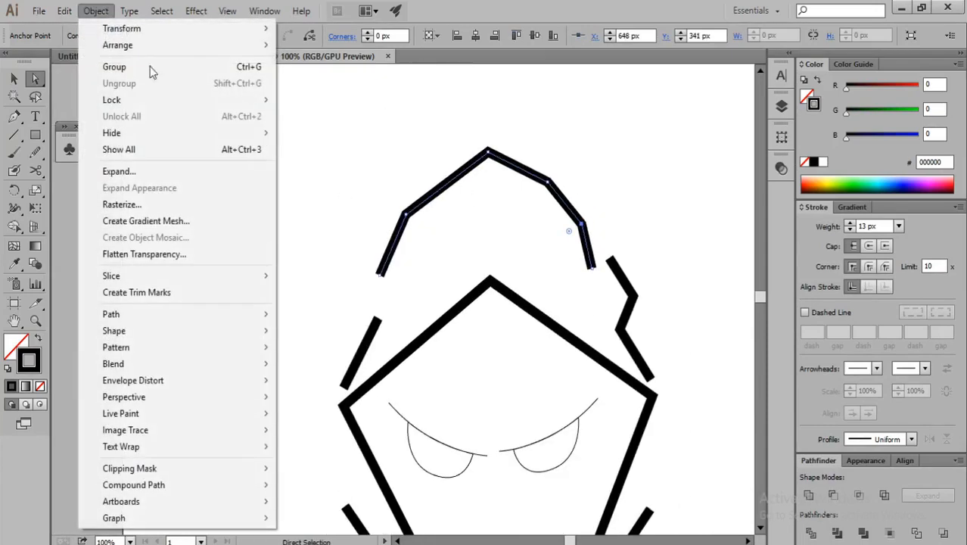
click(138, 174)
click(449, 365)
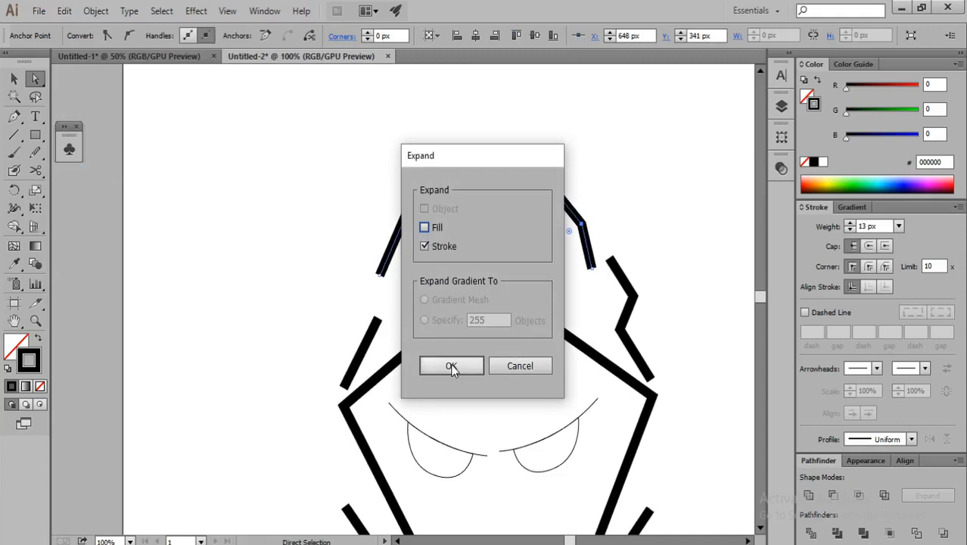
Taper both ends of the hood's top shape to points by deleting one end anchor on each side.
key(ctrl+equal)
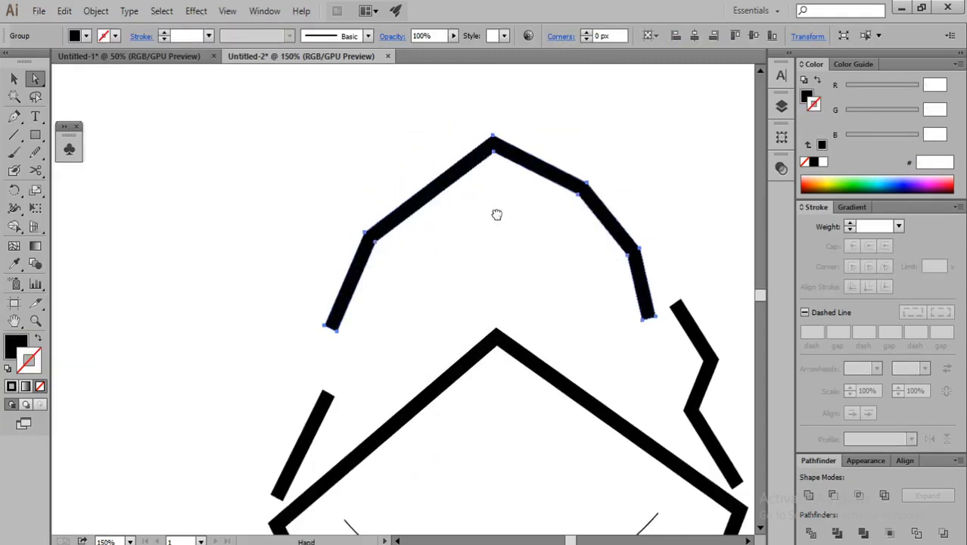
scroll(497, 213, up, 1)
scroll(374, 315, down, 1)
scroll(309, 330, up, 1)
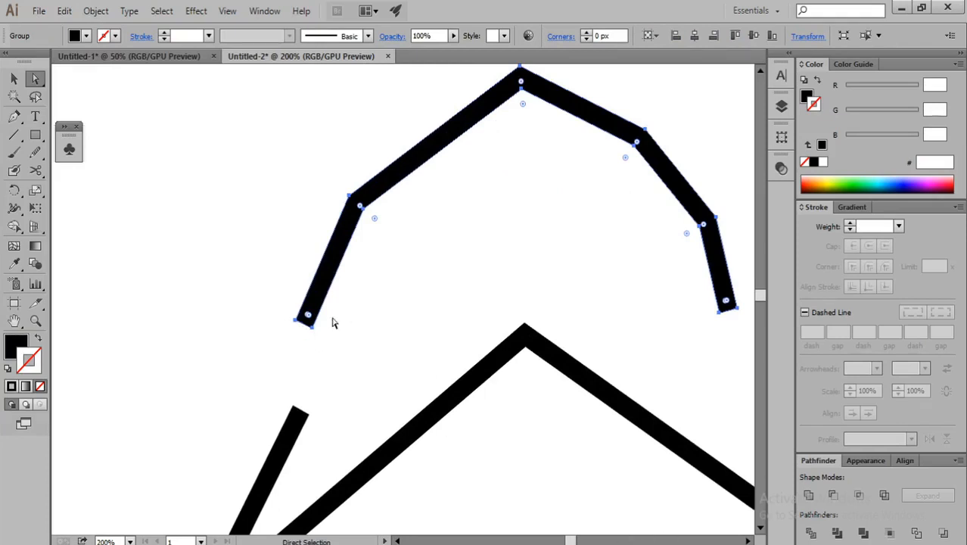
scroll(336, 322, up, 1)
drag(14, 119, 72, 149)
scroll(258, 345, up, 1)
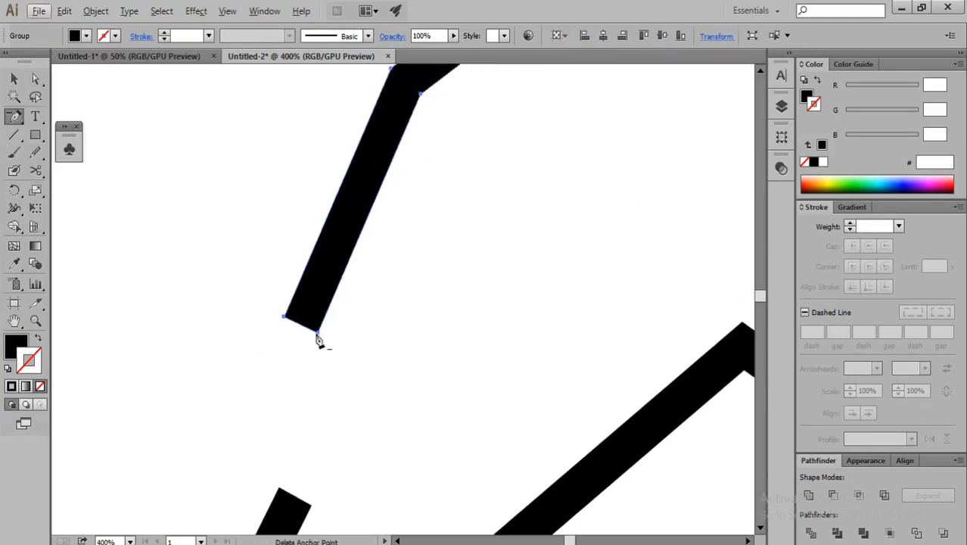
click(320, 334)
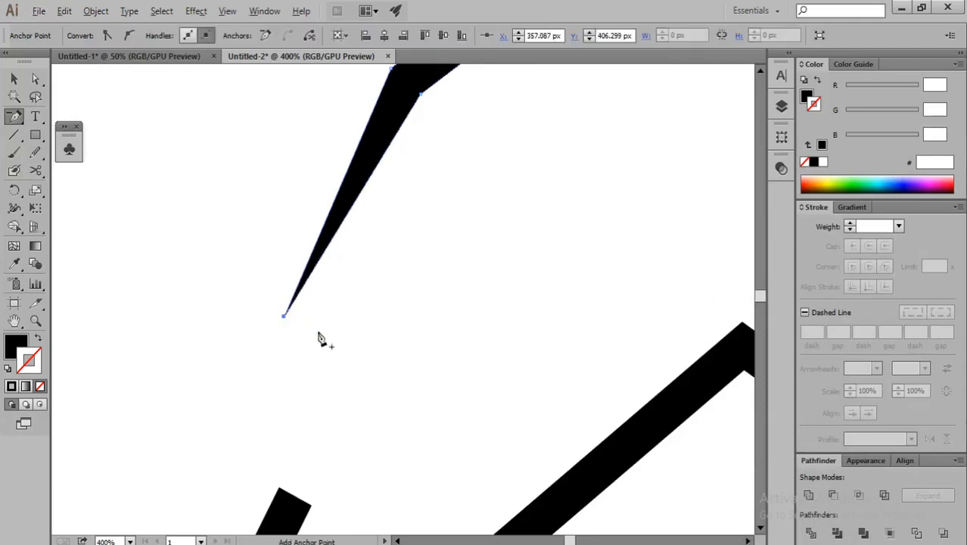
scroll(320, 337, down, 3)
drag(598, 342, 511, 344)
scroll(541, 327, up, 3)
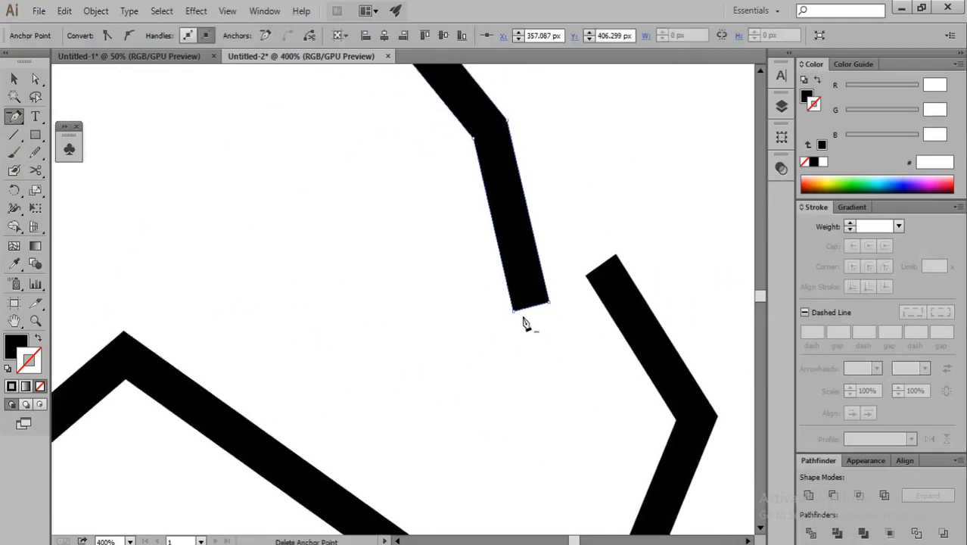
click(515, 319)
scroll(536, 333, down, 3)
Move the right and left pointed tips of the hood's top shape slightly downward and inward.
key(a)
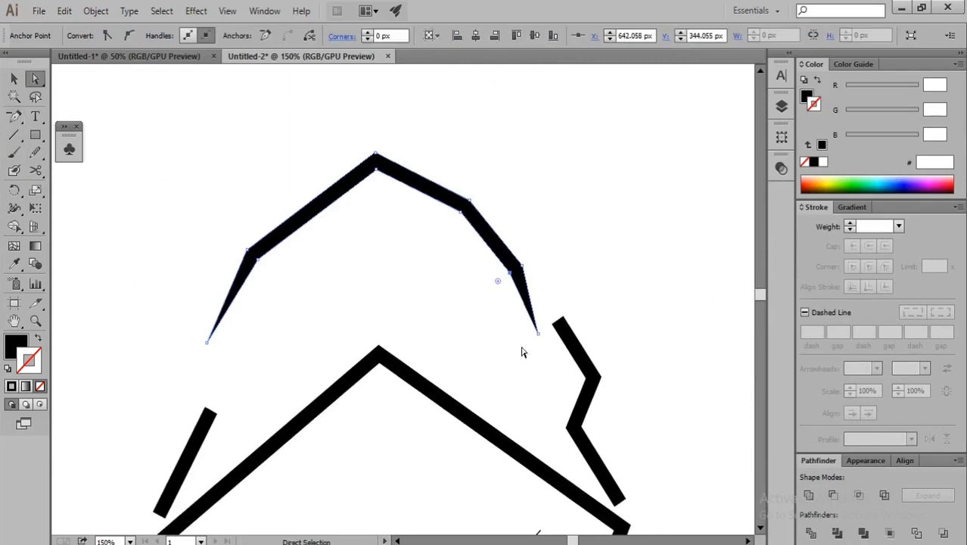
scroll(524, 348, up, 2)
drag(536, 333, 532, 339)
click(556, 344)
scroll(555, 345, down, 2)
scroll(428, 370, up, 1)
drag(118, 313, 165, 368)
drag(145, 333, 146, 343)
click(251, 331)
Shift the upper right corner of the hood's top shape slightly up and outward.
scroll(545, 113, up, 1)
drag(499, 156, 450, 205)
drag(467, 163, 472, 158)
click(537, 169)
scroll(538, 169, down, 1)
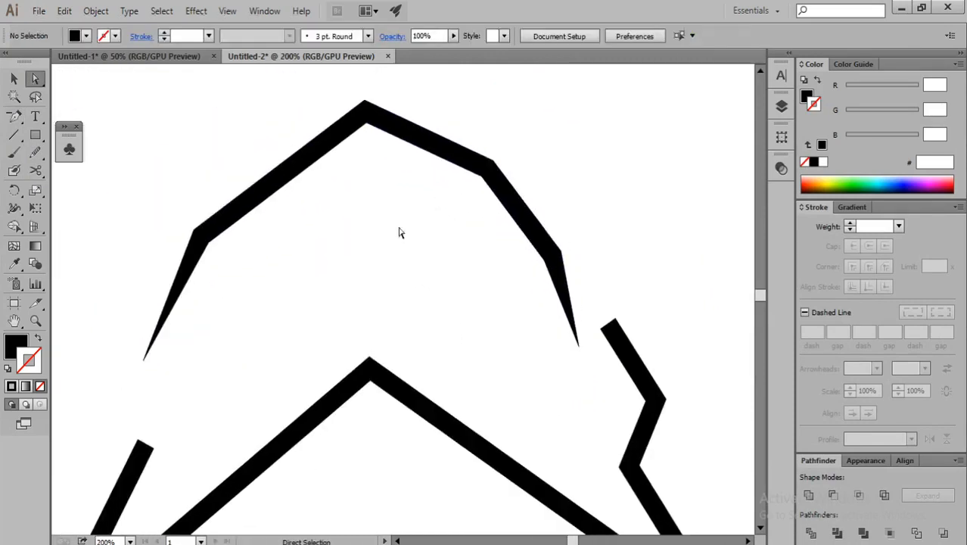
drag(173, 215, 210, 246)
scroll(205, 244, up, 1)
scroll(199, 291, down, 2)
click(231, 318)
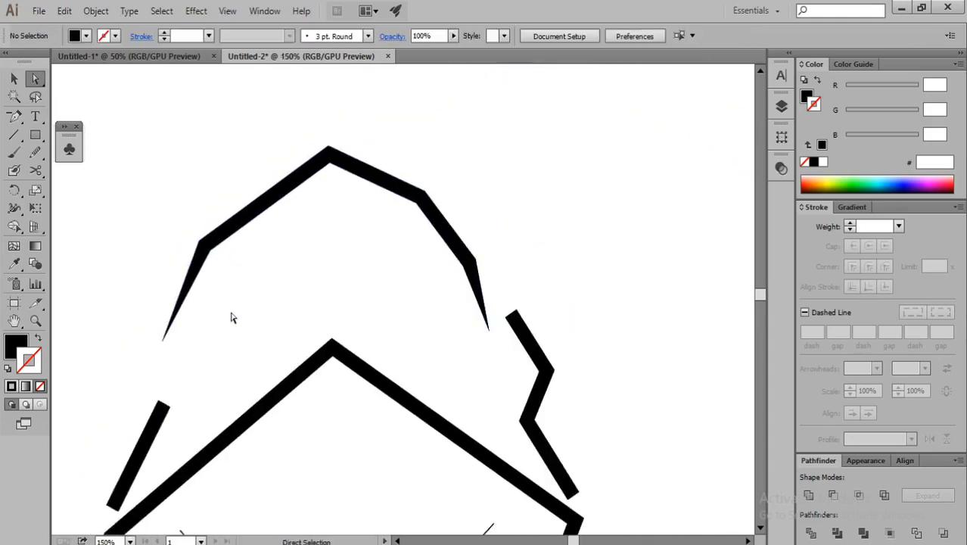
Thicken the hood's top shape by pulling its inner apex down and its inner upper right corner inward.
drag(296, 183, 329, 281)
scroll(352, 263, up, 1)
click(368, 243)
scroll(233, 277, down, 1)
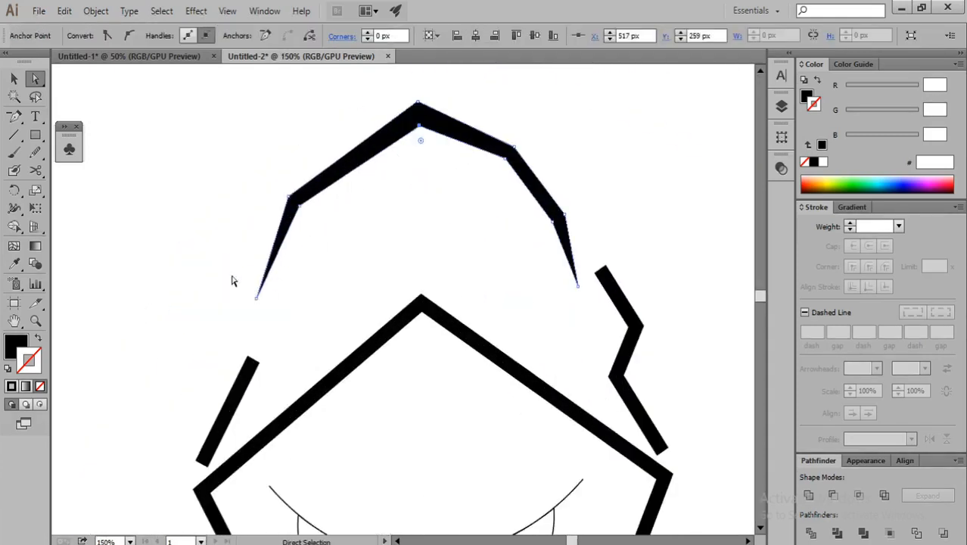
scroll(571, 339, up, 1)
drag(505, 193, 501, 198)
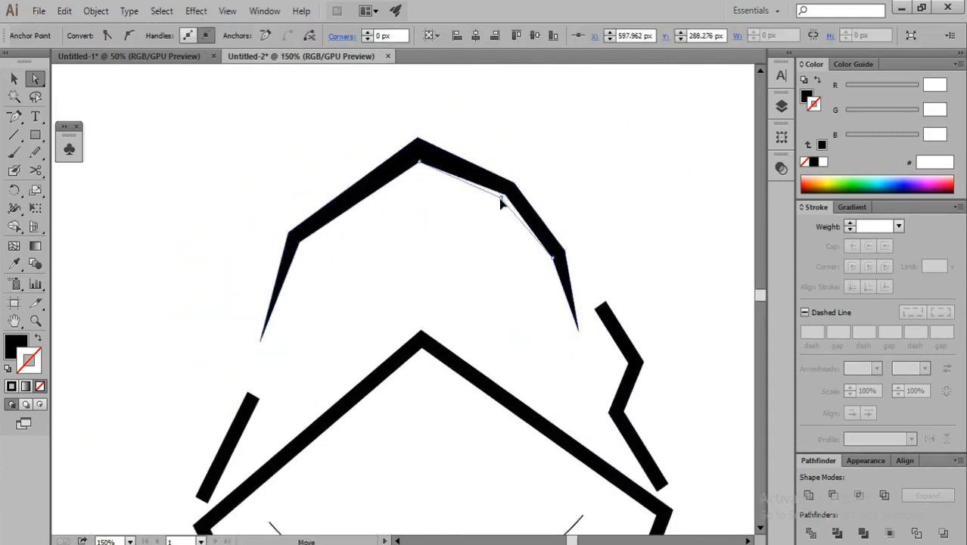
drag(419, 163, 421, 173)
drag(501, 201, 496, 205)
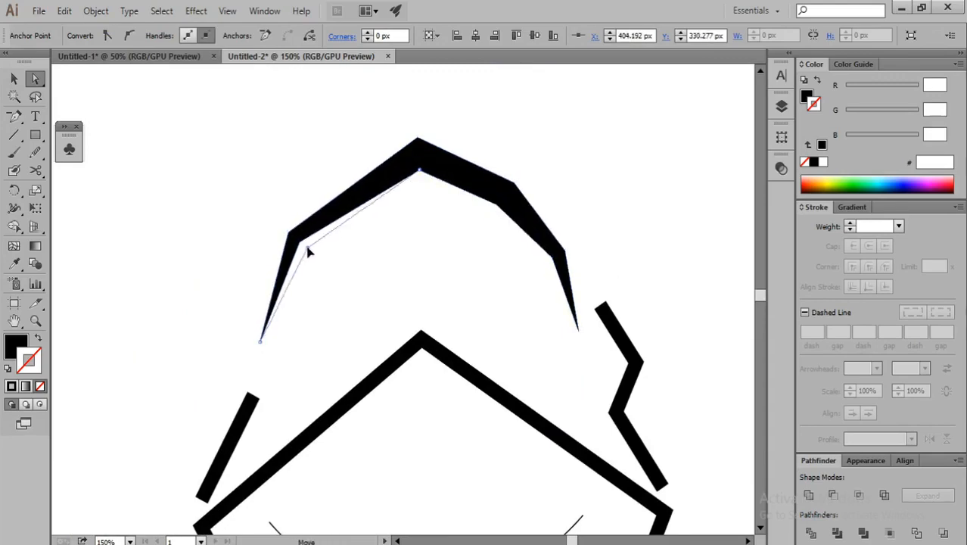
Pull the inner left corner of the hood's top shape inward and raise both apex anchors.
scroll(309, 248, down, 2)
click(311, 250)
click(422, 160)
scroll(421, 185, up, 1)
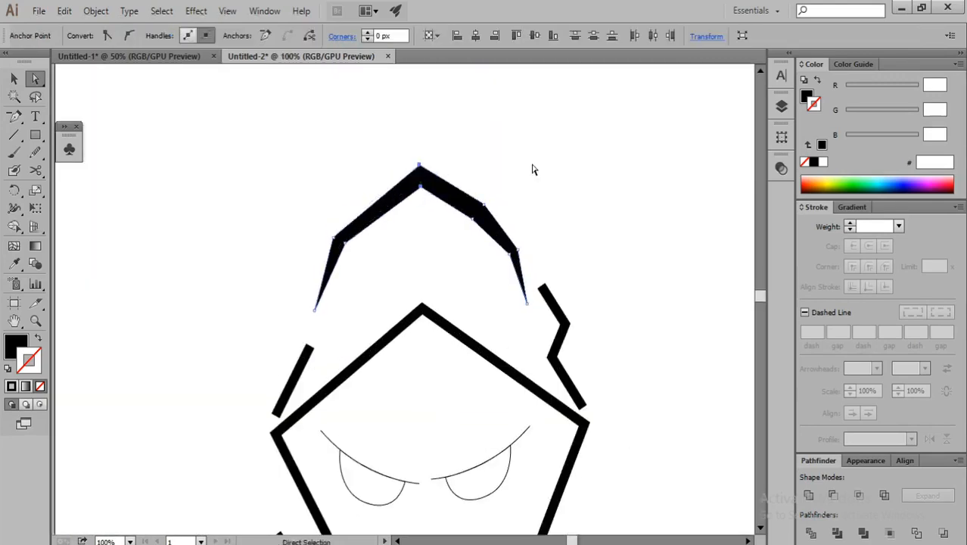
click(532, 170)
Fine-tune the inner upper right corner and the left tip of the hood's top shape.
scroll(522, 174, up, 1)
scroll(507, 182, up, 1)
click(501, 182)
scroll(424, 189, left, 1)
scroll(363, 193, down, 2)
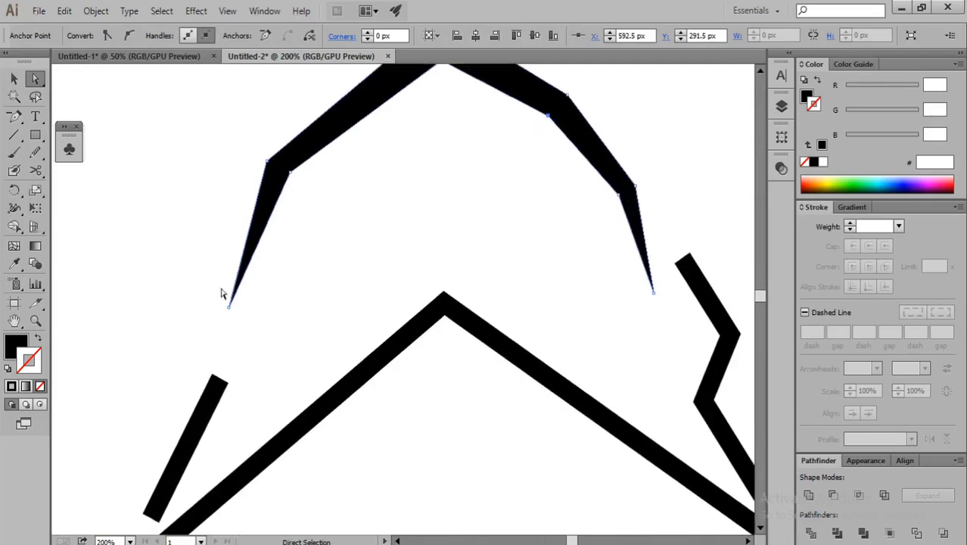
click(238, 313)
scroll(399, 212, down, 1)
click(390, 208)
scroll(390, 208, up, 2)
click(555, 298)
scroll(555, 299, down, 1)
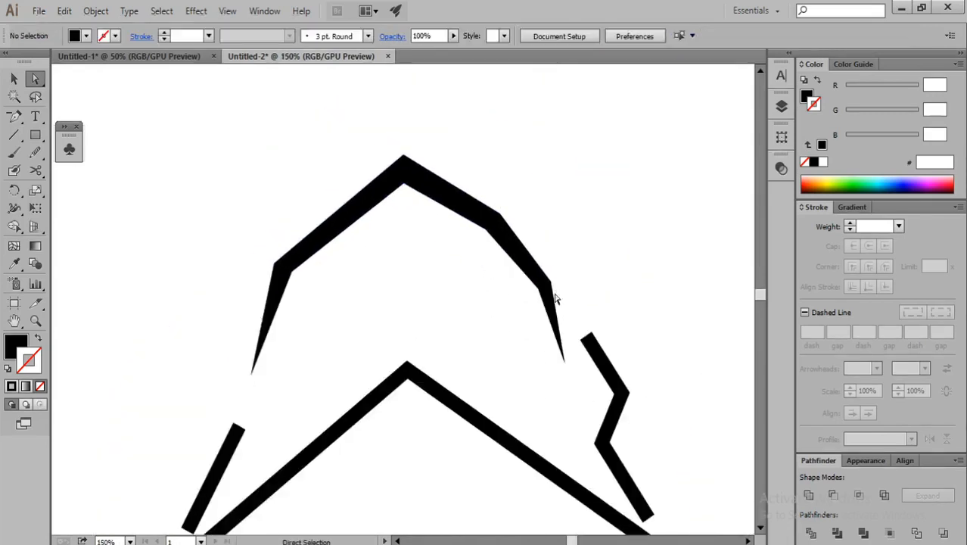
Expand the strokes of the right zigzag, the short left line and the hood opening into shapes, without expanding fills.
scroll(583, 255, down, 1)
click(543, 281)
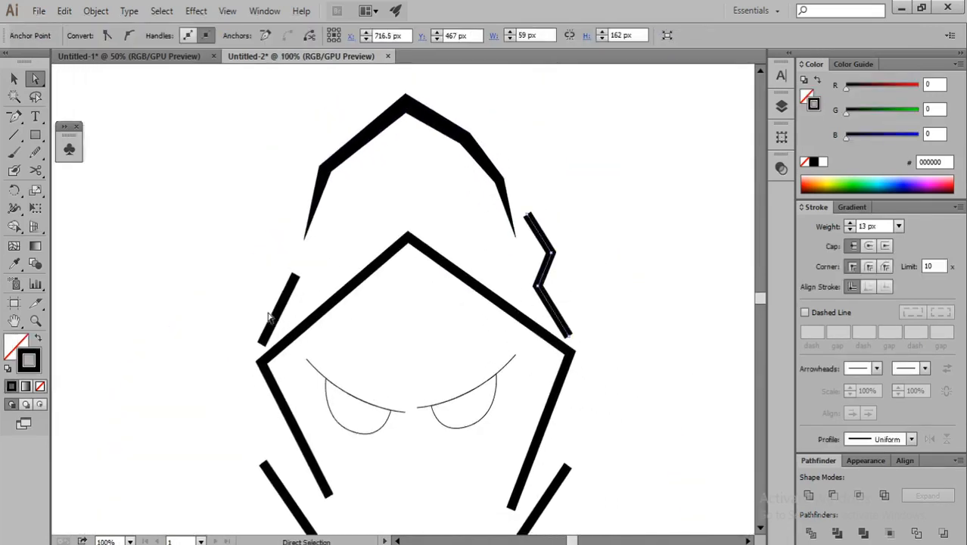
shift+click(277, 315)
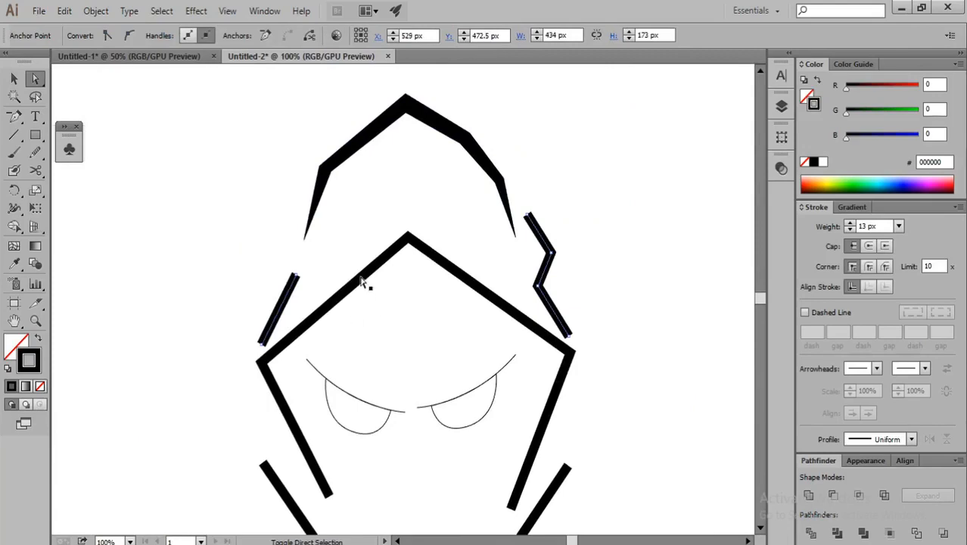
shift+click(363, 281)
click(96, 10)
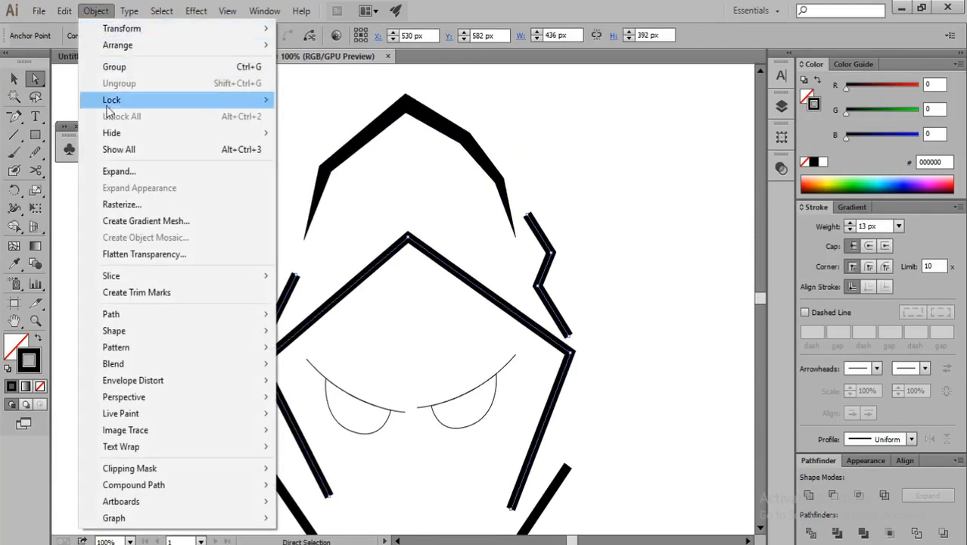
click(124, 179)
click(428, 228)
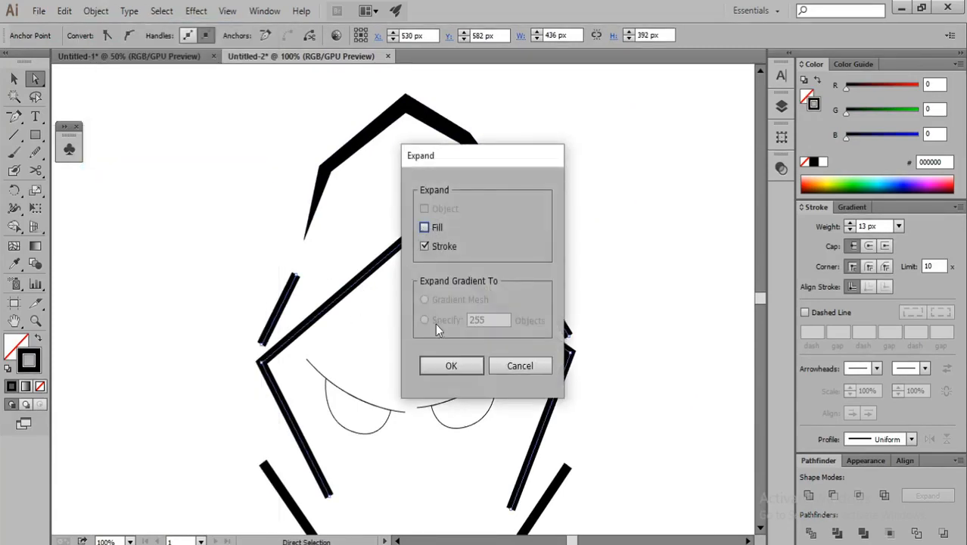
click(451, 366)
click(592, 280)
Taper the upper and lower ends of the right zigzag to points by deleting an end anchor on each.
scroll(583, 260, down, 5)
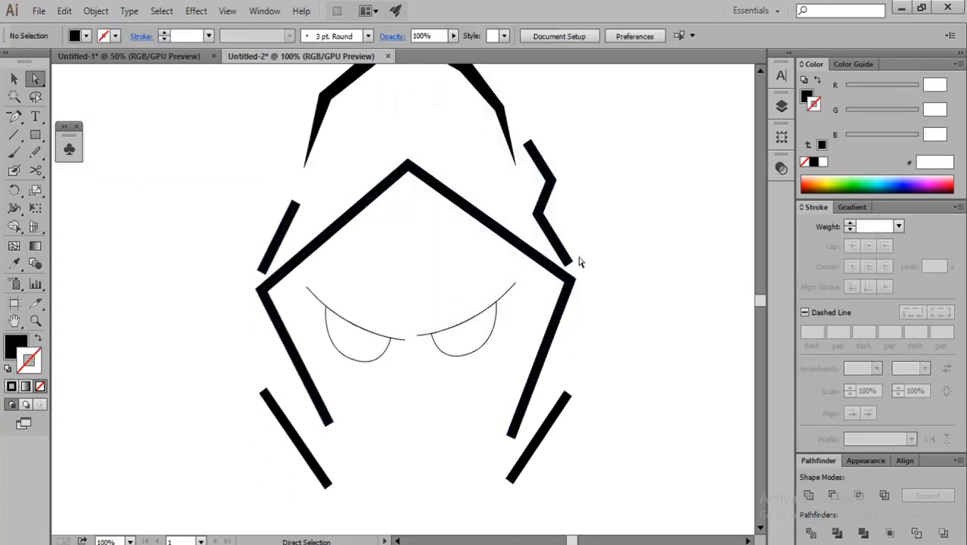
scroll(578, 249, up, 1)
click(550, 175)
scroll(551, 162, up, 4)
key(p)
scroll(524, 201, up, 1)
click(524, 200)
scroll(524, 218, down, 3)
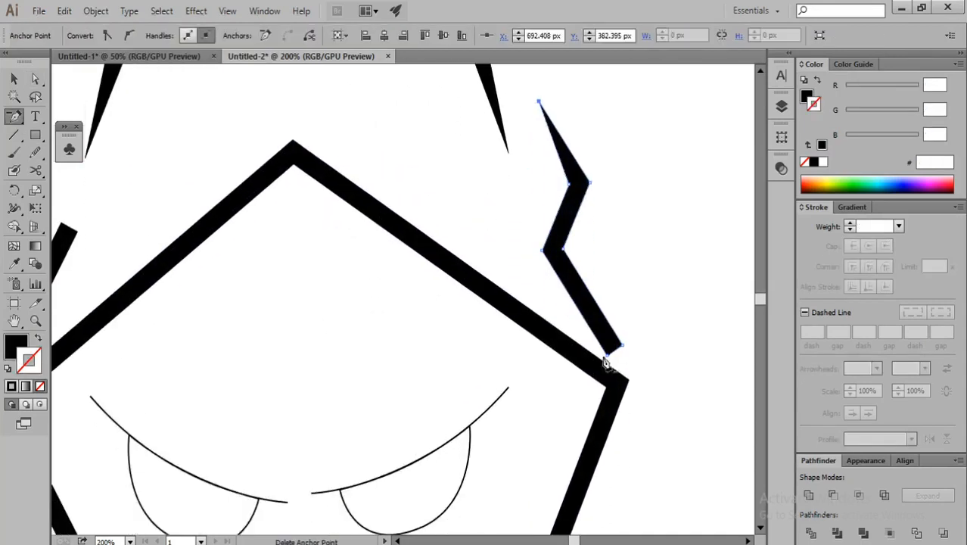
click(608, 356)
scroll(607, 350, down, 1)
scroll(564, 242, up, 1)
Extend the upper tip of the right zigzag up and to the left.
key(a)
drag(554, 195, 543, 192)
scroll(547, 194, down, 2)
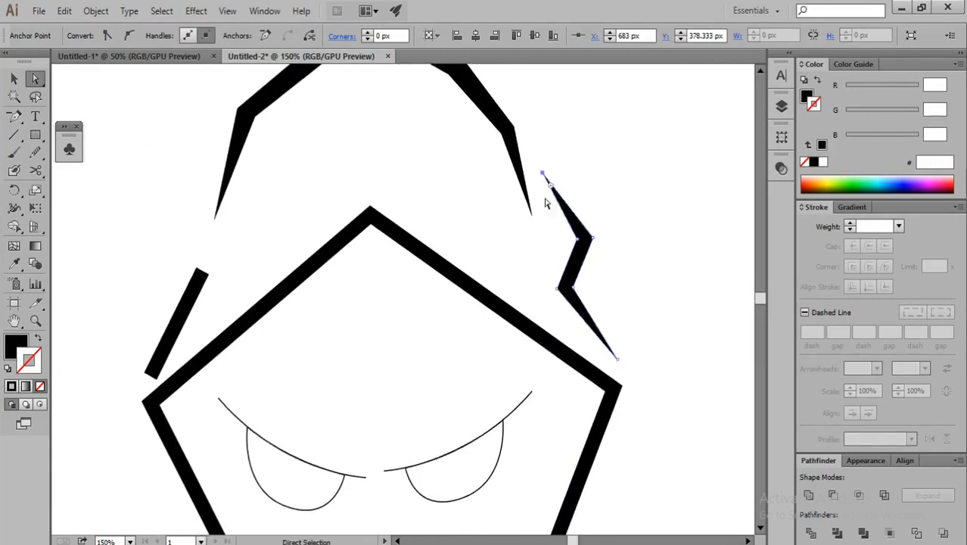
Extend the lower tip of the right zigzag slightly and fine-tune the position of its upper tip.
click(609, 302)
click(618, 342)
click(561, 205)
scroll(561, 204, up, 2)
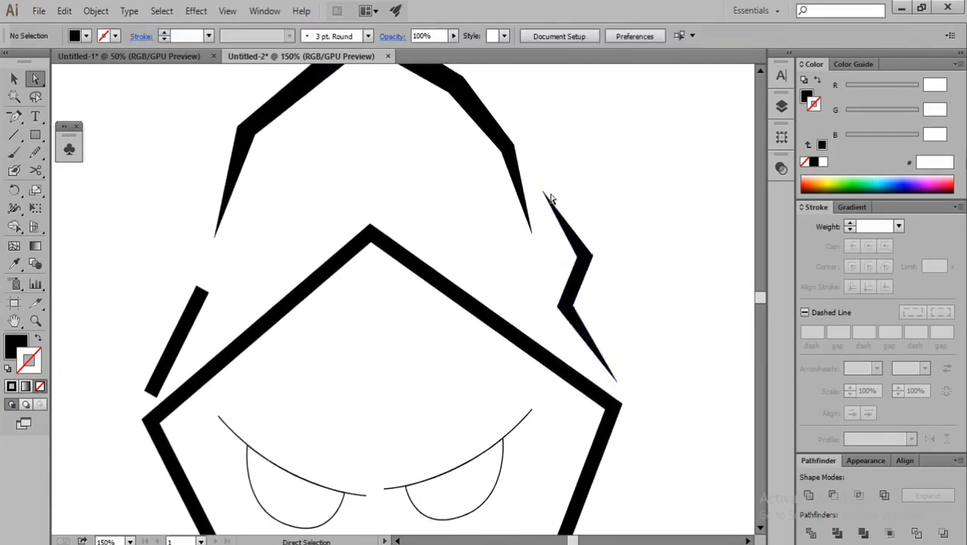
scroll(550, 193, up, 2)
click(538, 194)
key(ctrl+z)
drag(537, 192, 535, 197)
click(579, 157)
scroll(579, 157, down, 4)
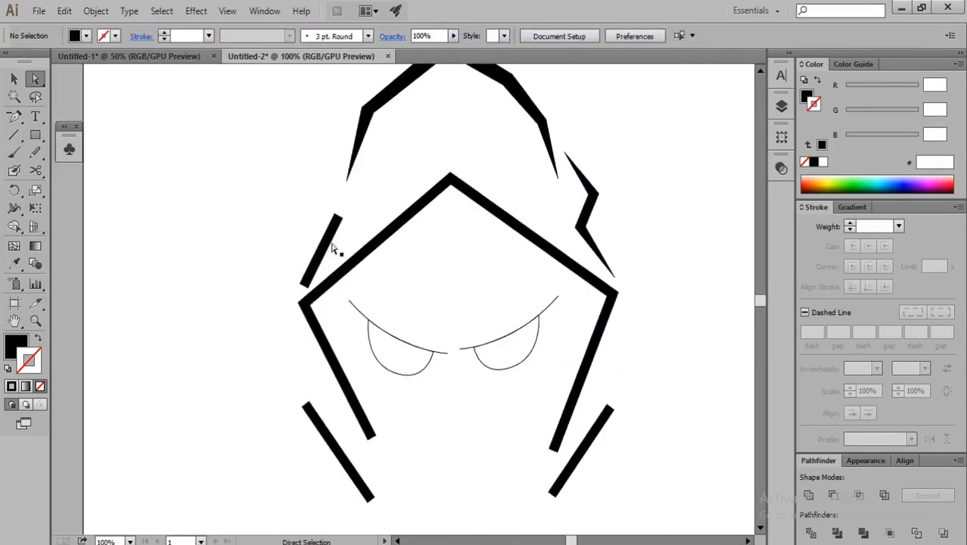
Cut the upper end of the short left line at a vertical angle and taper its lower end by deleting an end anchor.
scroll(337, 221, up, 1)
click(345, 221)
drag(348, 217, 363, 265)
scroll(342, 273, down, 3)
key(p)
click(278, 305)
key(a)
click(366, 288)
scroll(366, 288, down, 2)
scroll(366, 288, up, 2)
click(365, 291)
click(375, 271)
scroll(345, 263, up, 1)
click(395, 289)
Expand the stroke of the short lower right line into a shape.
key(v)
click(539, 300)
click(96, 11)
click(152, 171)
click(452, 363)
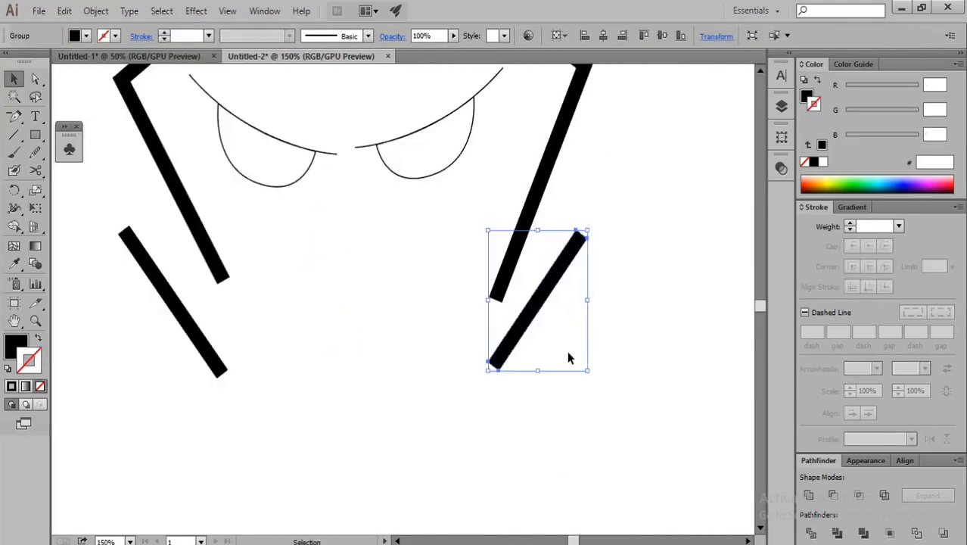
Taper the lower end of the lower right shape to a point by deleting one of its end anchors.
key(p)
scroll(499, 372, up, 2)
click(499, 361)
scroll(499, 361, down, 3)
key(v)
key(a)
scroll(569, 263, up, 3)
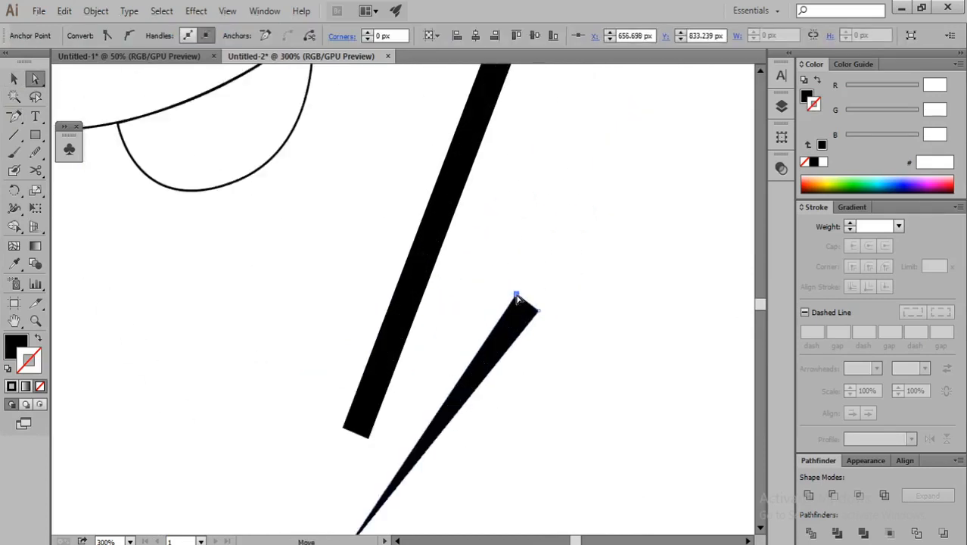
Reshape the upper end of the lower right shape so its outer edge runs vertically.
click(557, 197)
scroll(556, 196, down, 3)
drag(517, 295, 434, 306)
scroll(349, 354, down, 2)
scroll(458, 299, up, 2)
scroll(422, 314, up, 1)
click(428, 293)
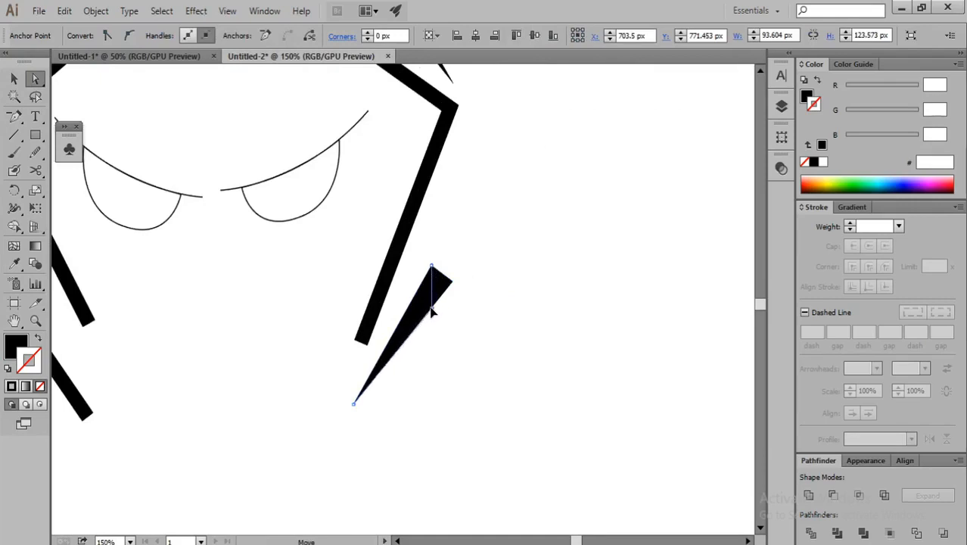
drag(431, 308, 432, 308)
click(456, 321)
Expand the stroke of the short lower left line into a shape.
scroll(456, 320, down, 2)
drag(311, 348, 365, 314)
scroll(254, 278, up, 2)
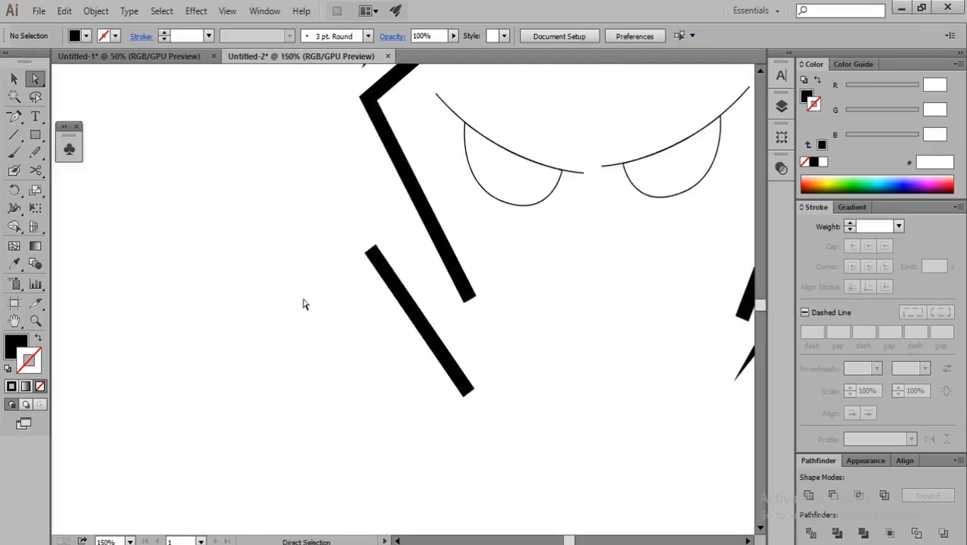
drag(445, 362, 447, 363)
click(96, 10)
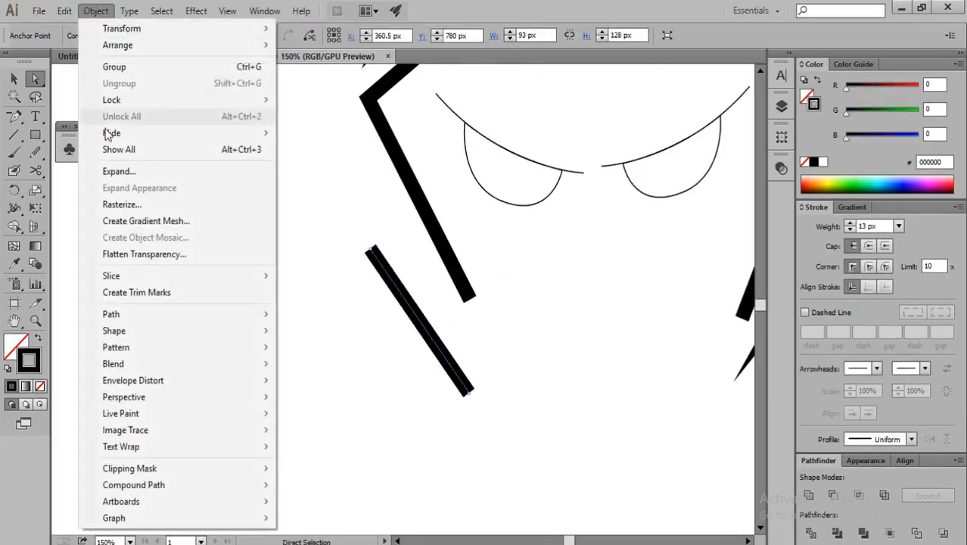
click(116, 171)
click(439, 366)
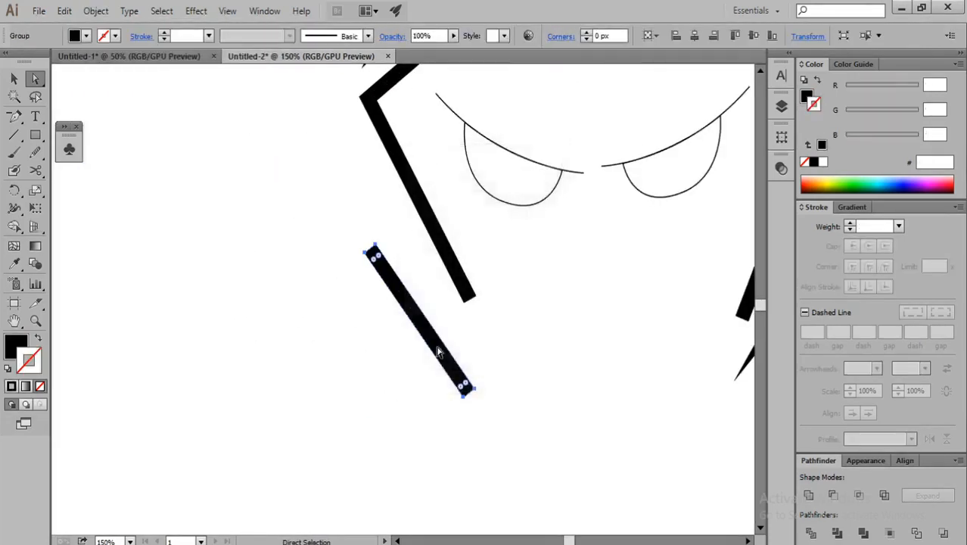
Reshape the lower left shape with a vertical outer edge at its upper end and a pointed lower end.
scroll(453, 359, up, 1)
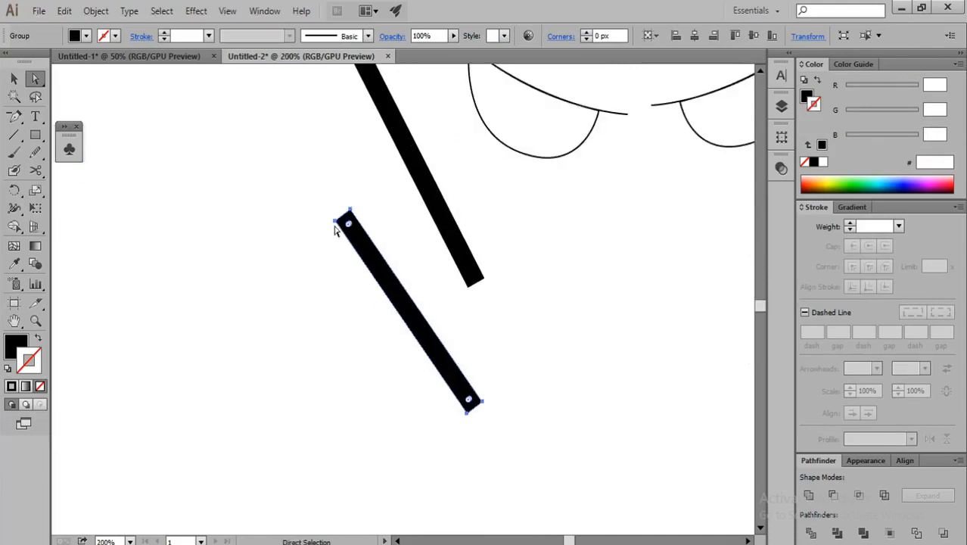
drag(335, 225, 351, 270)
scroll(465, 362, down, 1)
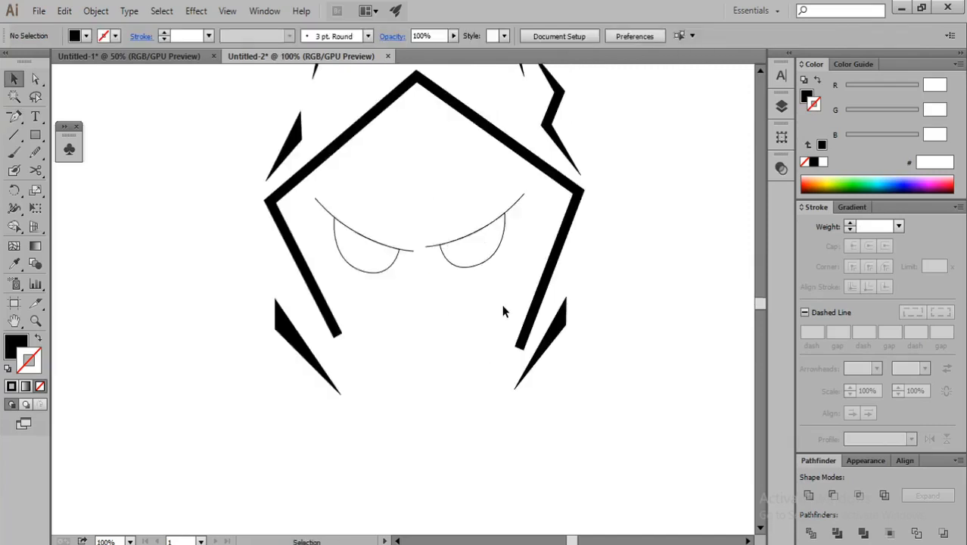
Cut the hood opening at both anchors of its right corner with Scissors and move the right leg slightly downward.
key(a)
scroll(504, 312, up, 1)
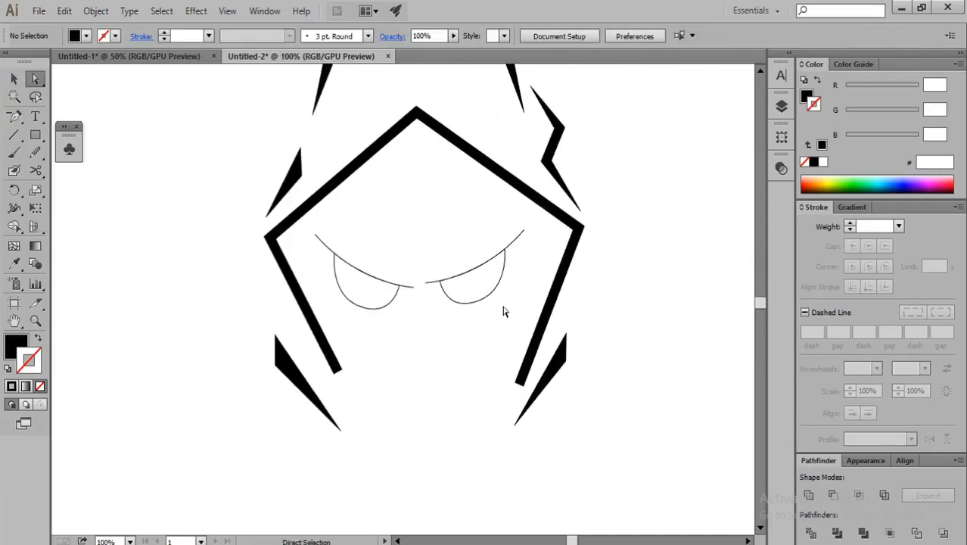
click(573, 233)
scroll(576, 242, up, 3)
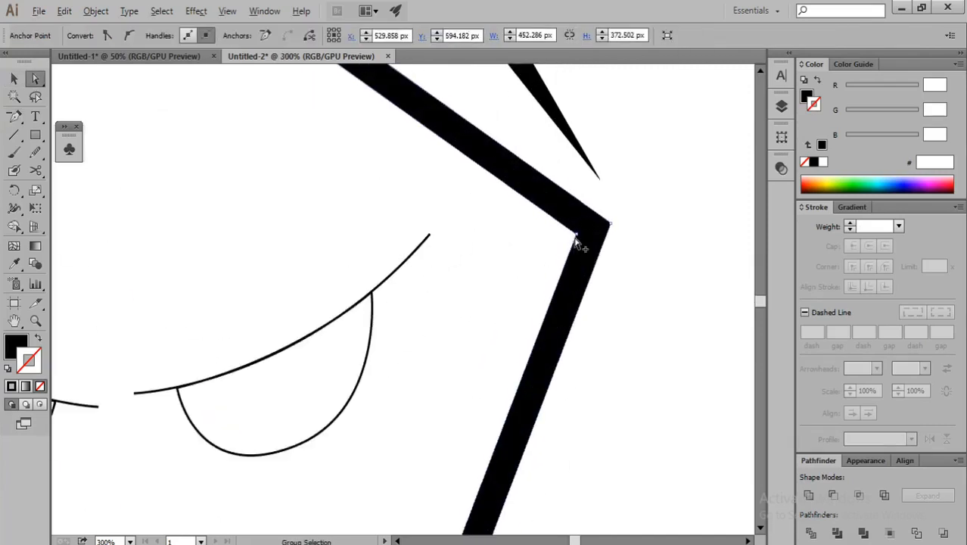
scroll(577, 244, down, 1)
scroll(576, 242, up, 2)
key(c)
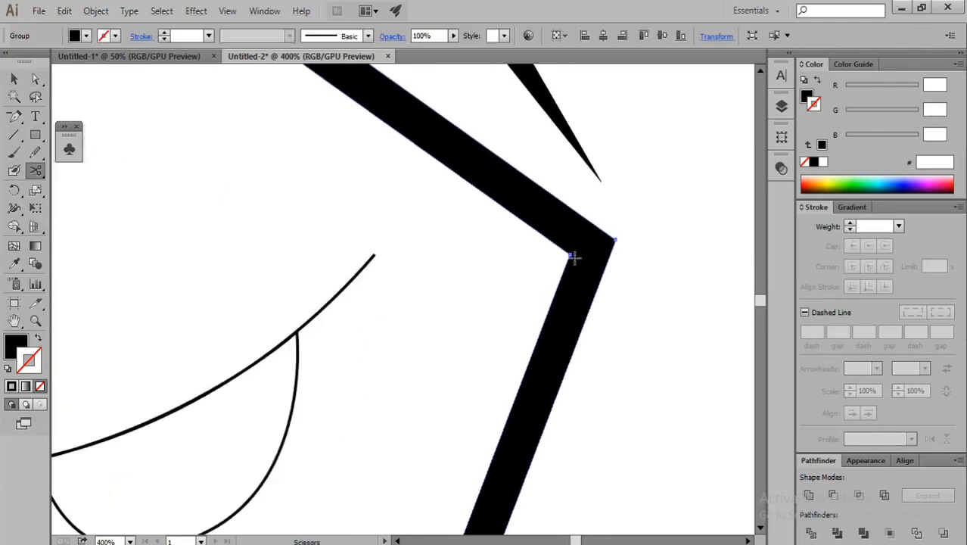
click(571, 254)
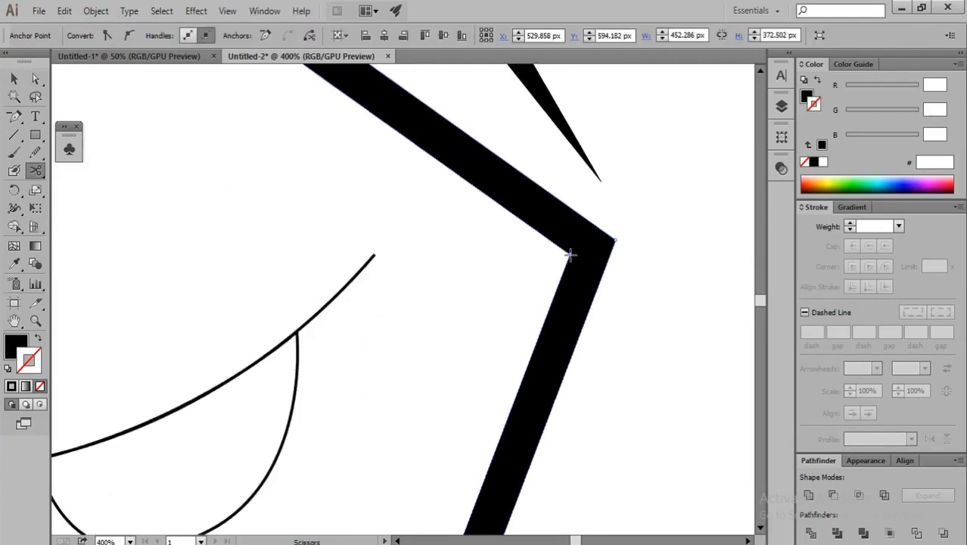
click(615, 240)
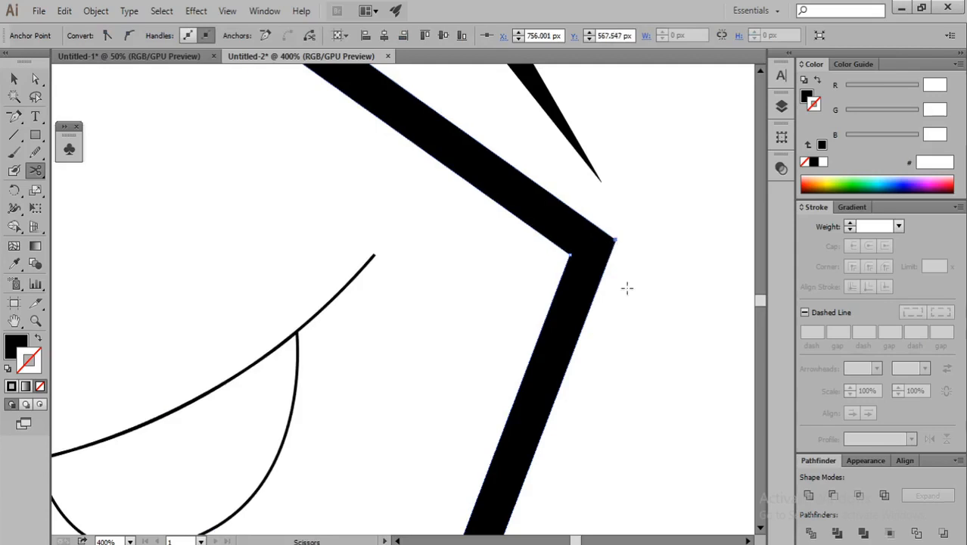
key(a)
click(630, 295)
click(579, 301)
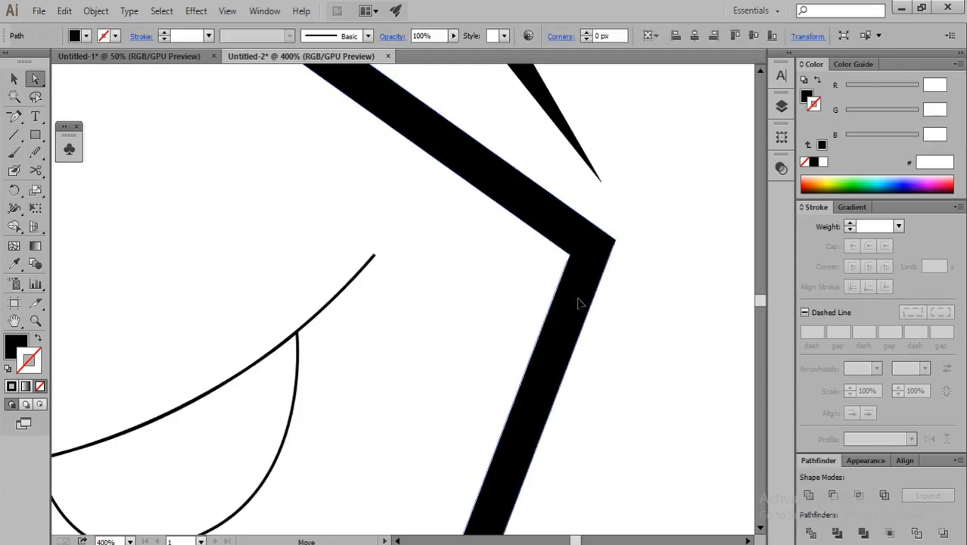
mouse_move(577, 306)
mouse_down()
mouse_move(571, 315)
mouse_move(579, 312)
mouse_up()
Close the open cut ends of the right leg and the upper piece with the Pen tool.
key(p)
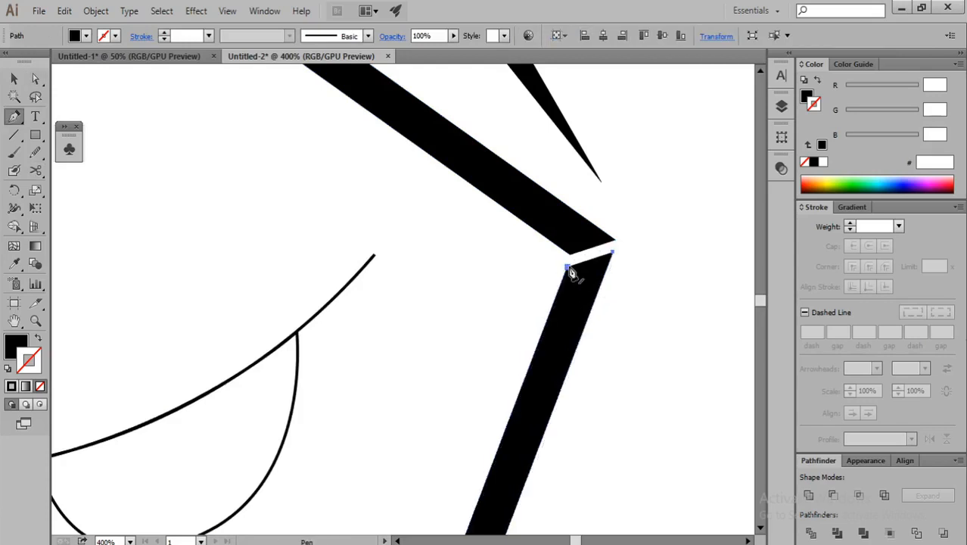
click(568, 268)
click(613, 256)
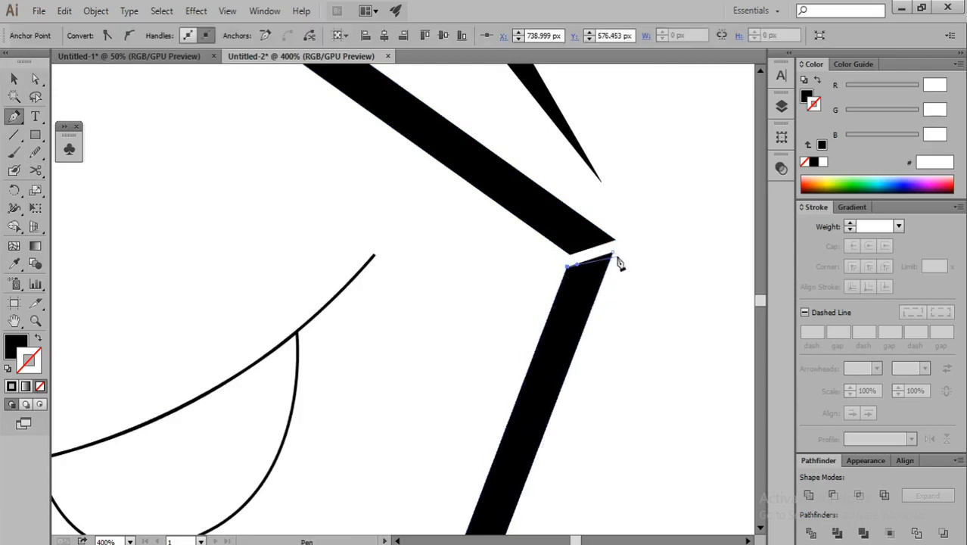
click(569, 254)
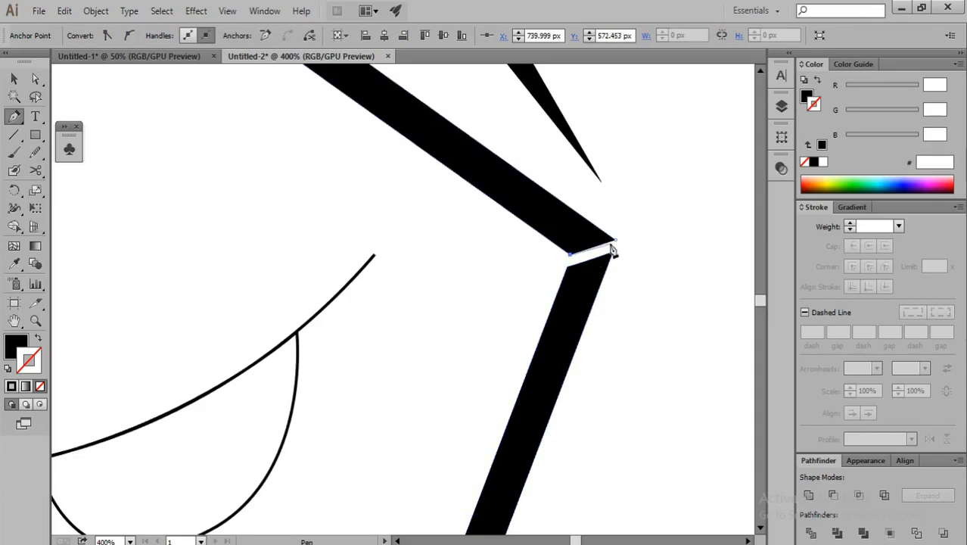
click(615, 242)
scroll(634, 271, down, 2)
scroll(635, 277, up, 4)
key(a)
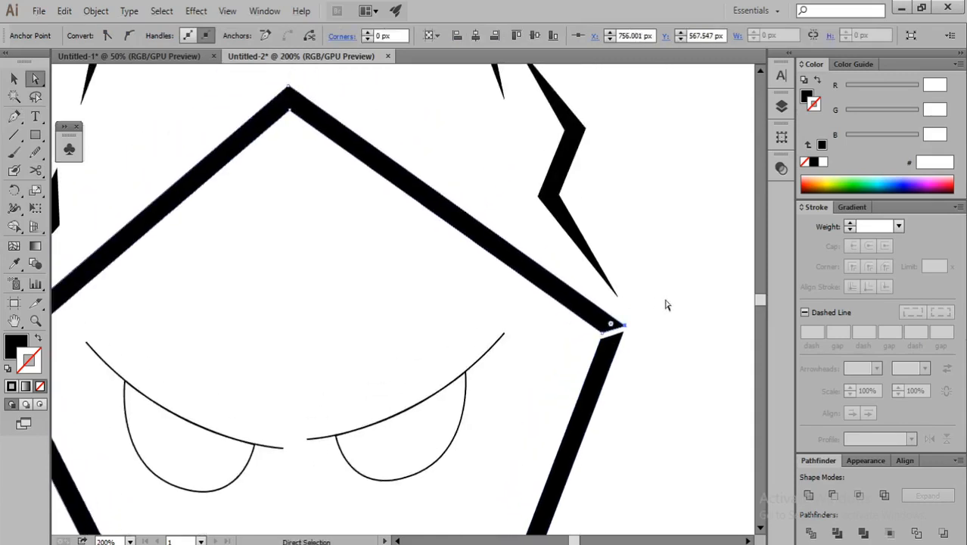
Move the right leg's upper anchors back against the upper piece's corner and adjust the stray handle on its top edge.
scroll(618, 321, up, 3)
click(583, 382)
drag(564, 382, 570, 361)
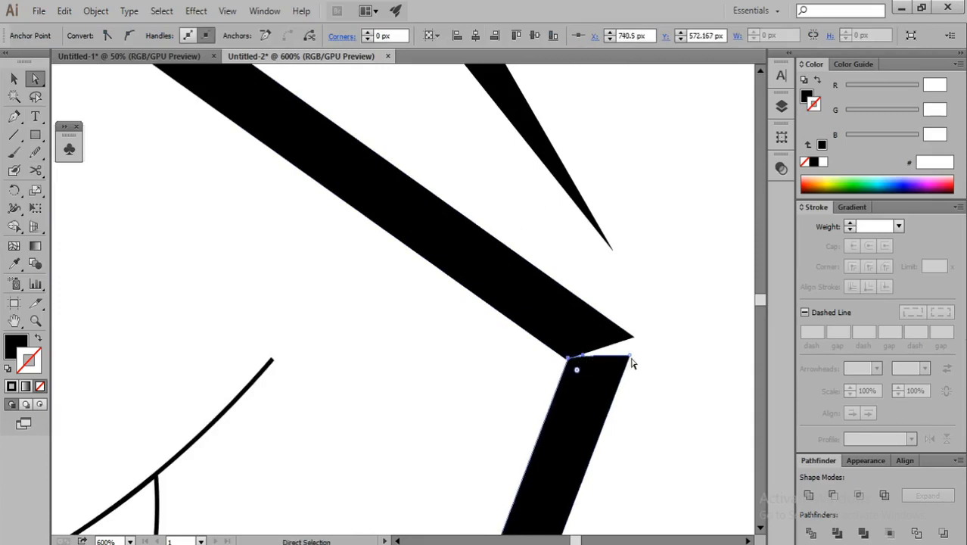
drag(631, 359, 635, 342)
scroll(606, 366, up, 2)
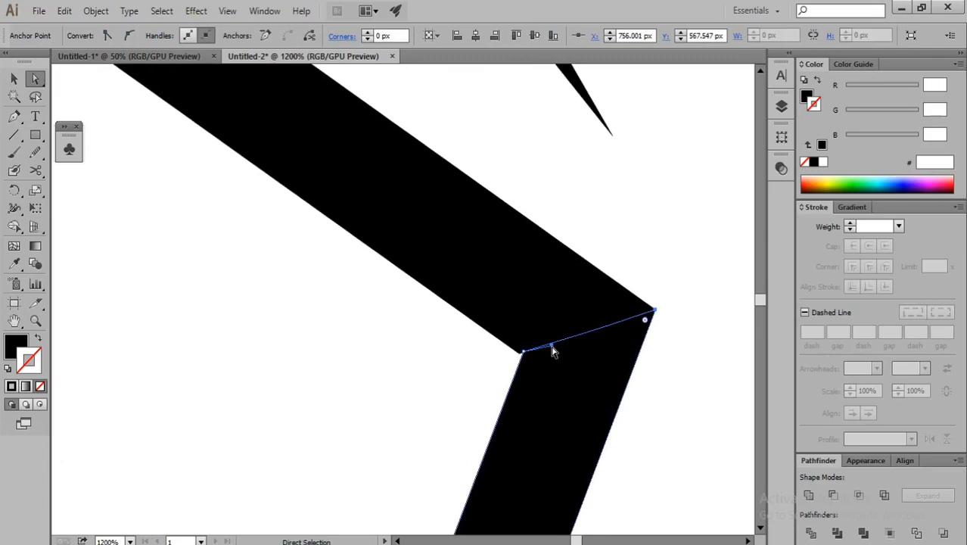
mouse_move(552, 343)
mouse_down()
mouse_move(520, 356)
mouse_move(511, 395)
mouse_up()
click(517, 358)
Thin the hood opening at its peak by raising the inner anchor and thicken its right corner inward.
scroll(512, 397, down, 5)
scroll(309, 178, up, 2)
drag(328, 189, 333, 183)
scroll(333, 182, down, 2)
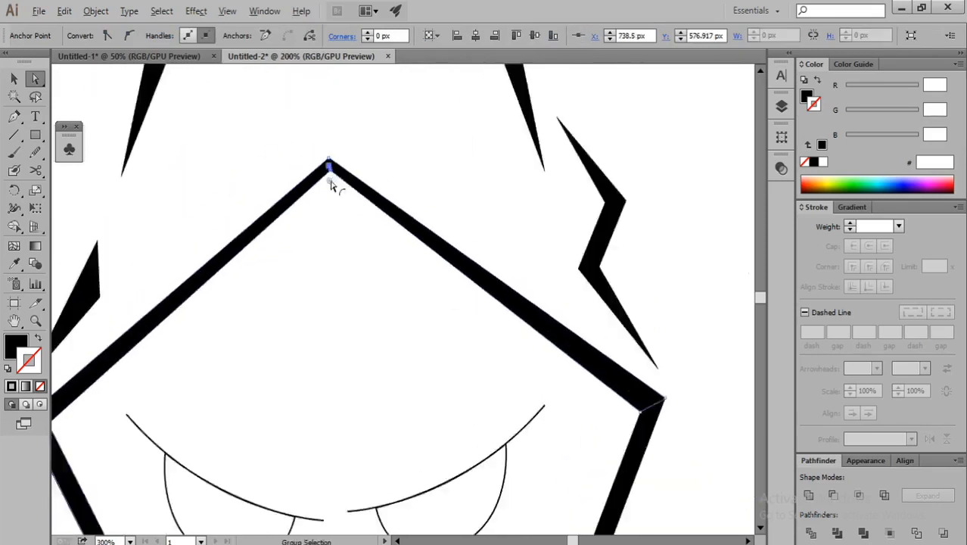
drag(642, 414, 430, 251)
drag(424, 251, 405, 264)
click(431, 246)
Taper the lower end of the hood opening's right leg to a point by deleting an end anchor.
scroll(404, 265, down, 2)
scroll(357, 339, up, 3)
key(minus)
click(389, 296)
scroll(398, 303, down, 3)
key(a)
click(492, 278)
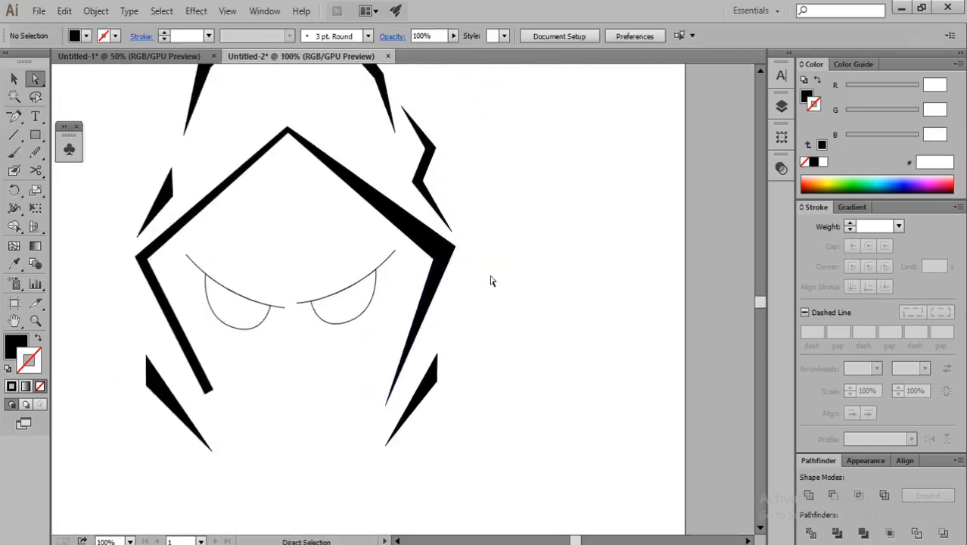
Thicken the hood opening's left corner by moving its inner anchor inward.
click(150, 253)
scroll(141, 277, up, 1)
scroll(143, 262, down, 2)
scroll(143, 257, up, 3)
drag(155, 214, 179, 213)
scroll(182, 216, down, 3)
scroll(204, 351, up, 2)
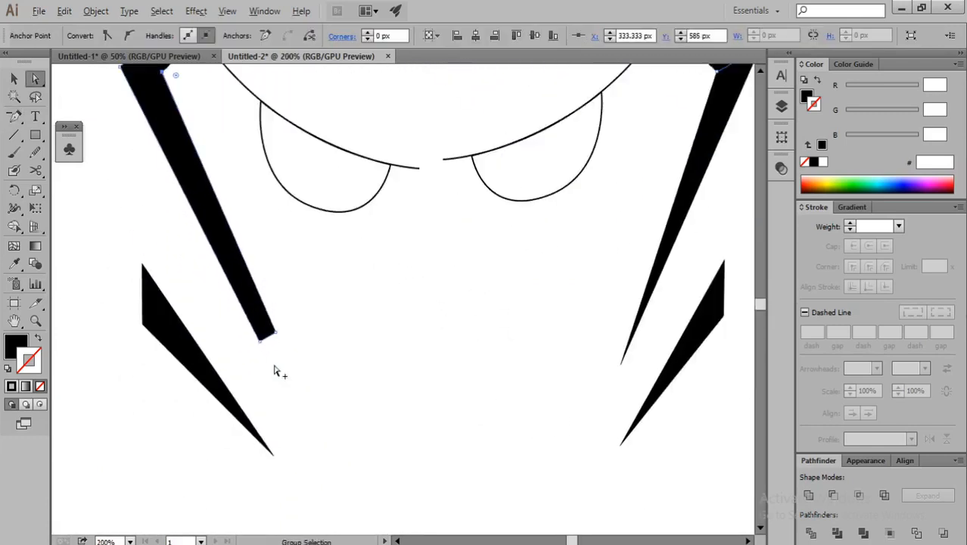
Taper the lower end of the hood opening's left leg to a point by deleting an end anchor.
key(minus)
click(260, 342)
scroll(305, 394, down, 3)
key(a)
click(316, 350)
Move the inner left corner of the hood opening further inward and adjust the tip of its left leg.
scroll(300, 349, up, 1)
click(233, 299)
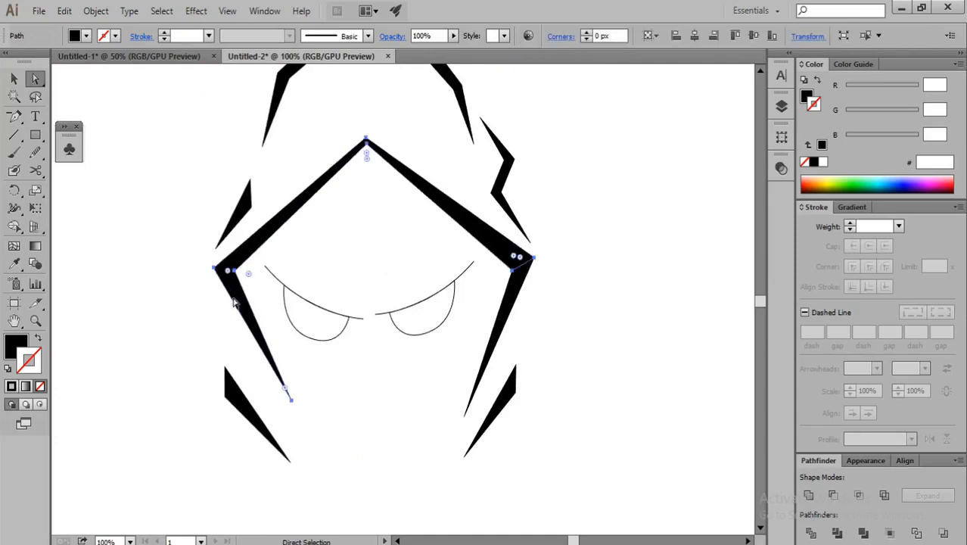
scroll(209, 286, up, 1)
drag(217, 263, 246, 270)
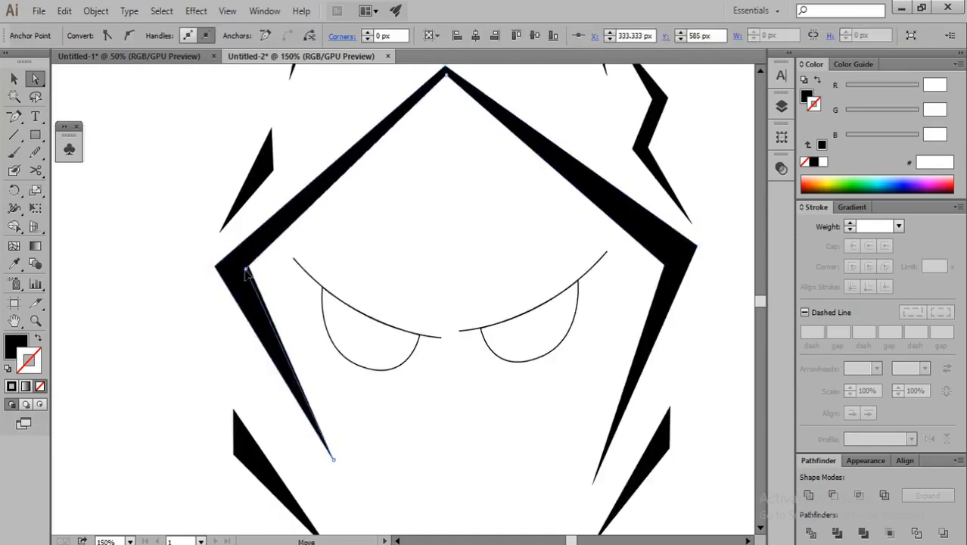
click(365, 415)
scroll(365, 414, down, 1)
drag(333, 424, 338, 438)
click(395, 426)
scroll(395, 427, down, 1)
scroll(302, 318, up, 2)
drag(295, 279, 298, 281)
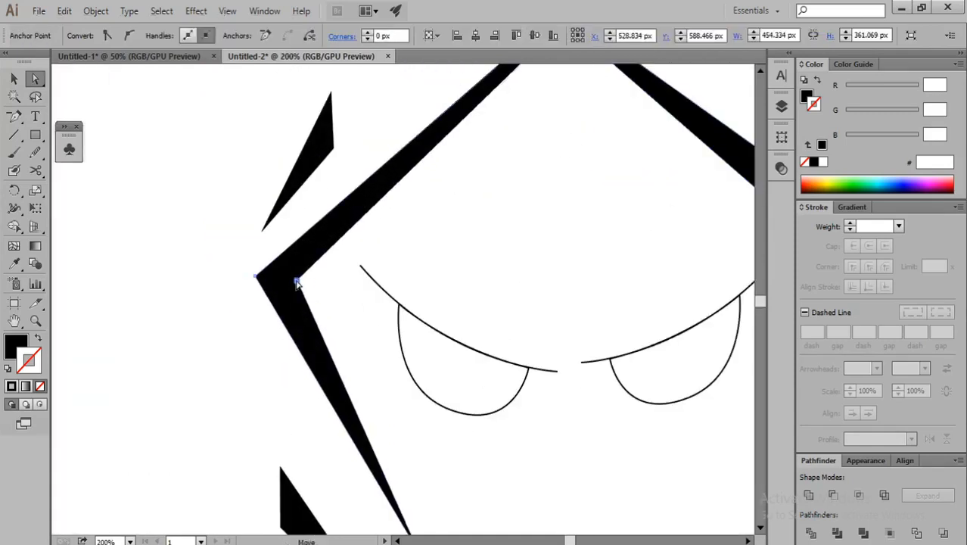
click(346, 339)
Raise the inner anchor at the hood opening's peak slightly.
scroll(346, 339, down, 2)
scroll(454, 170, up, 3)
click(446, 198)
drag(446, 199, 445, 191)
click(503, 333)
scroll(503, 333, down, 3)
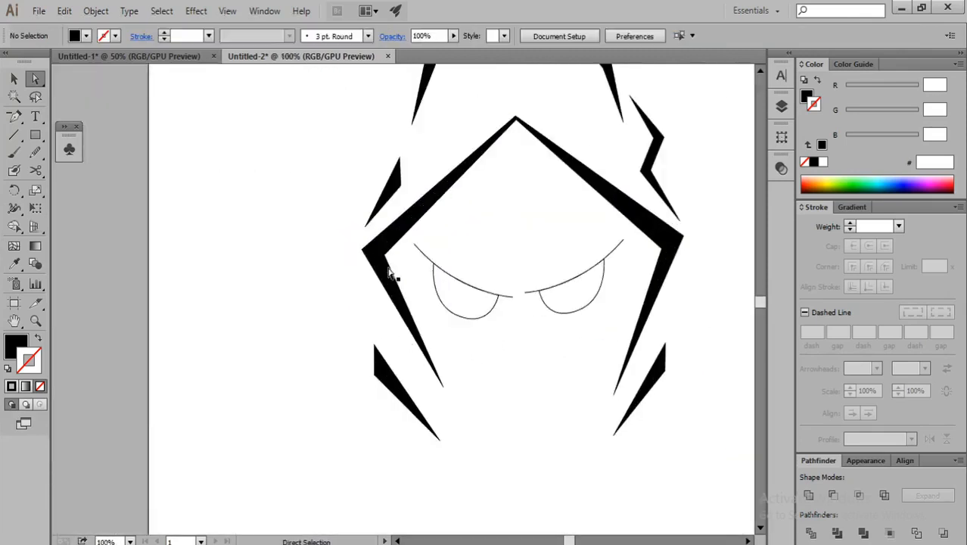
Refine the hood opening's inner left corner and left leg tip, and nudge the lower left shape.
scroll(387, 255, up, 2)
drag(385, 259, 380, 262)
scroll(388, 262, down, 2)
drag(443, 357, 392, 349)
click(393, 358)
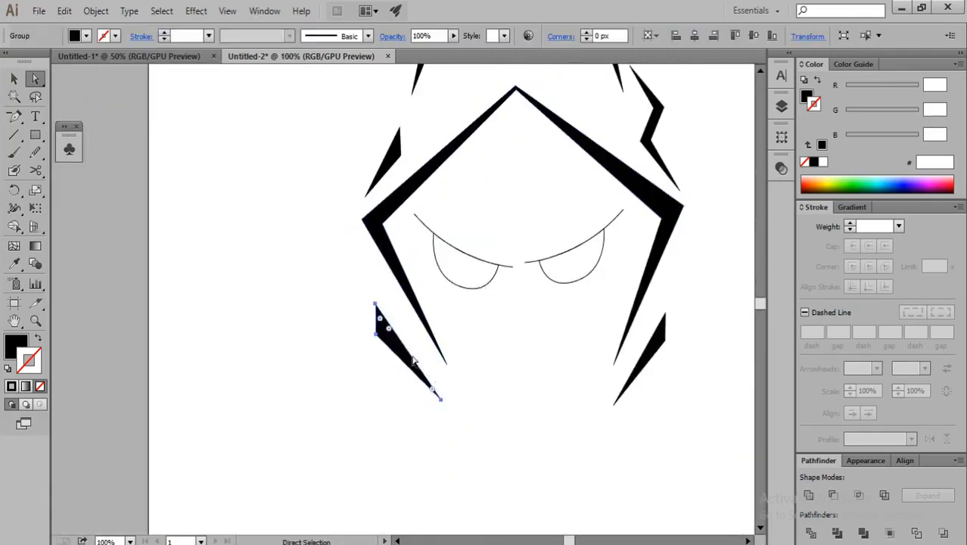
click(416, 359)
Reshape the right zigzag's bends and flatten the hood opening's outer side corners into short vertical edges.
scroll(416, 362, down, 1)
scroll(479, 146, up, 3)
click(478, 168)
drag(470, 161, 474, 155)
drag(477, 195, 480, 188)
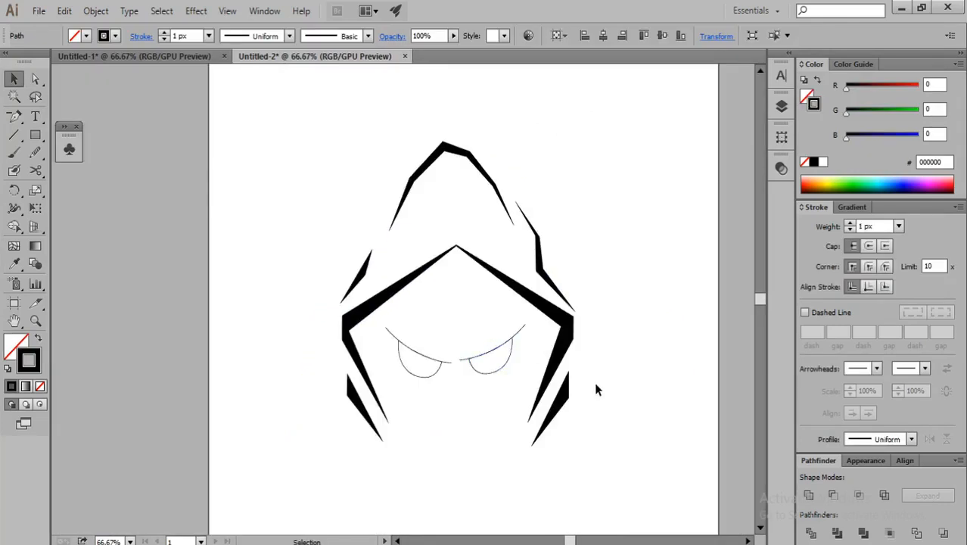
click(596, 385)
scroll(597, 385, down, 2)
scroll(597, 389, up, 2)
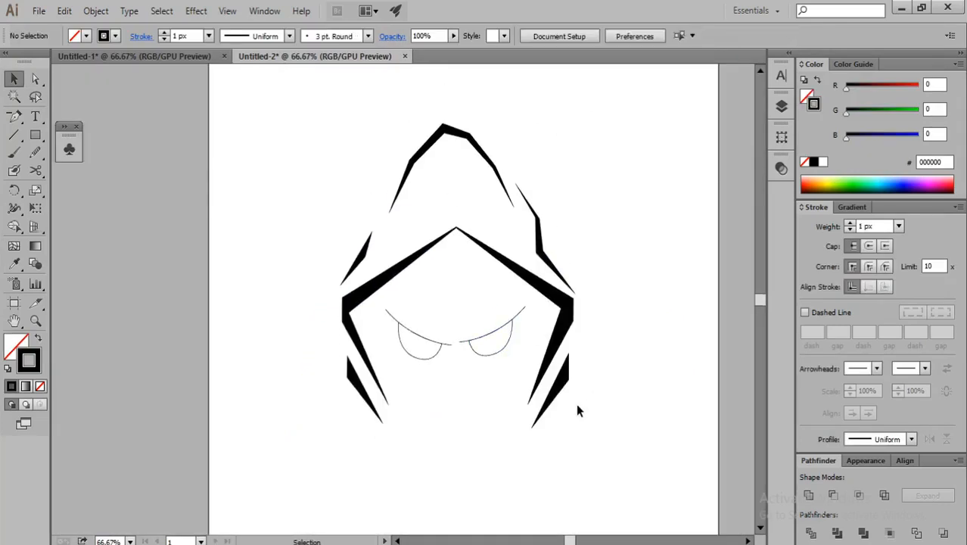
Fill the right eye with black by swapping its fill and stroke.
scroll(498, 369, up, 2)
scroll(520, 362, up, 1)
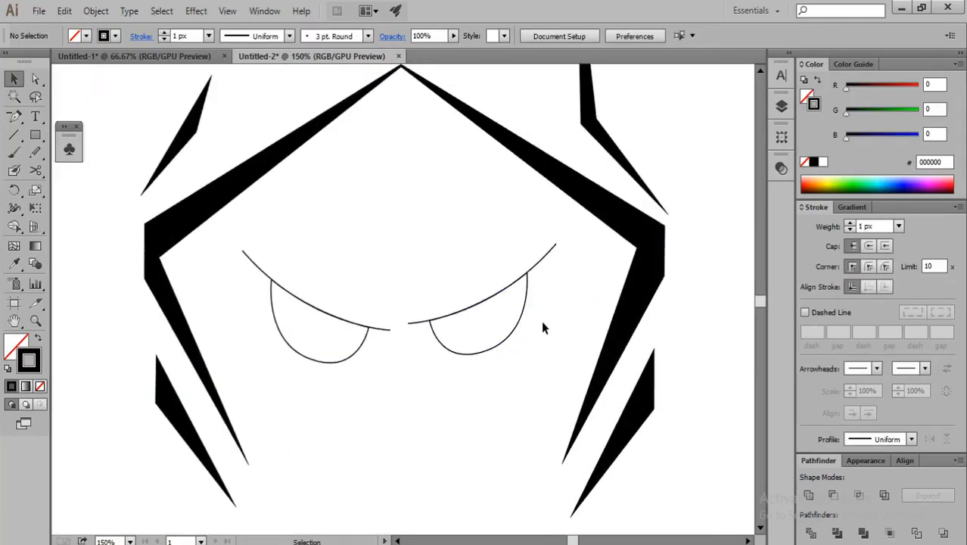
drag(511, 337, 501, 348)
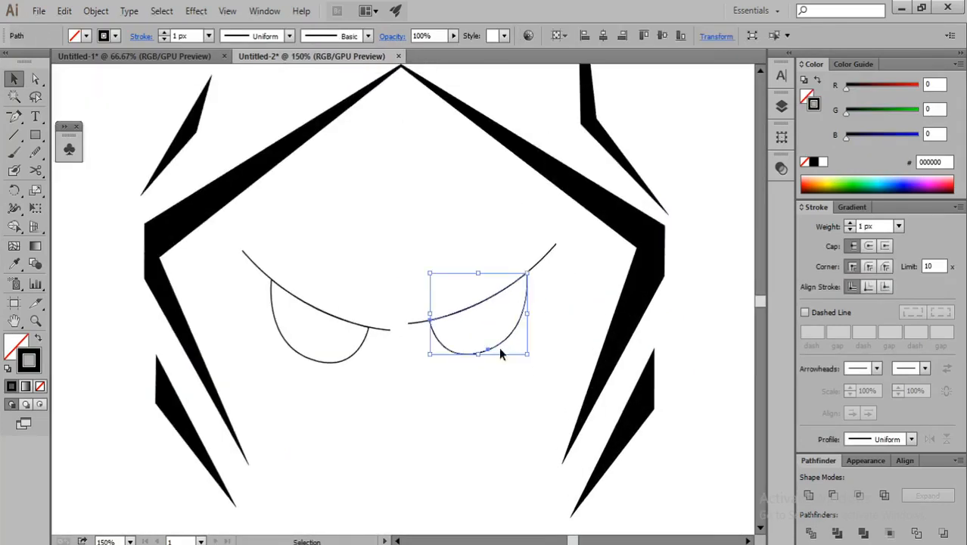
click(38, 340)
click(496, 433)
Set the right eyebrow curve's stroke weight to 3 px and apply the oval width profile tapered at both ends.
click(544, 260)
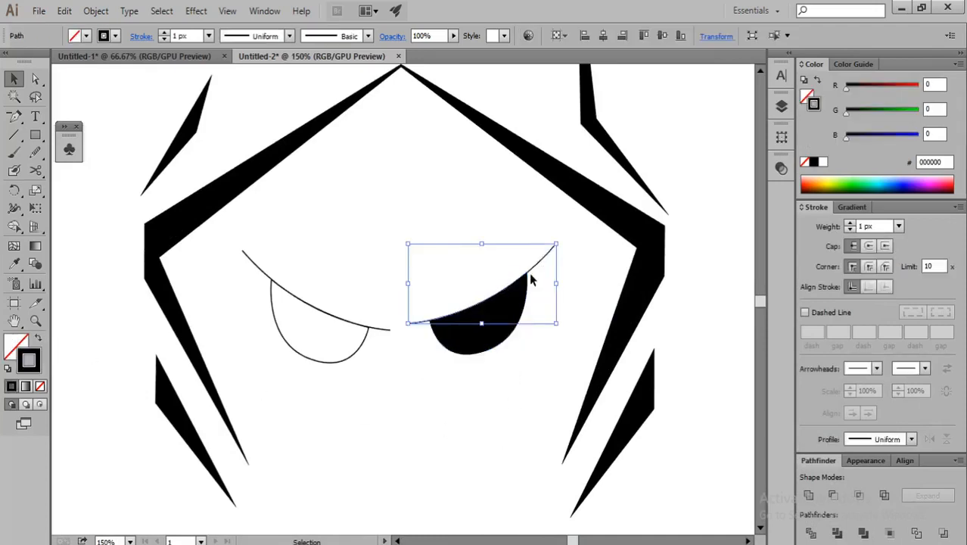
click(193, 33)
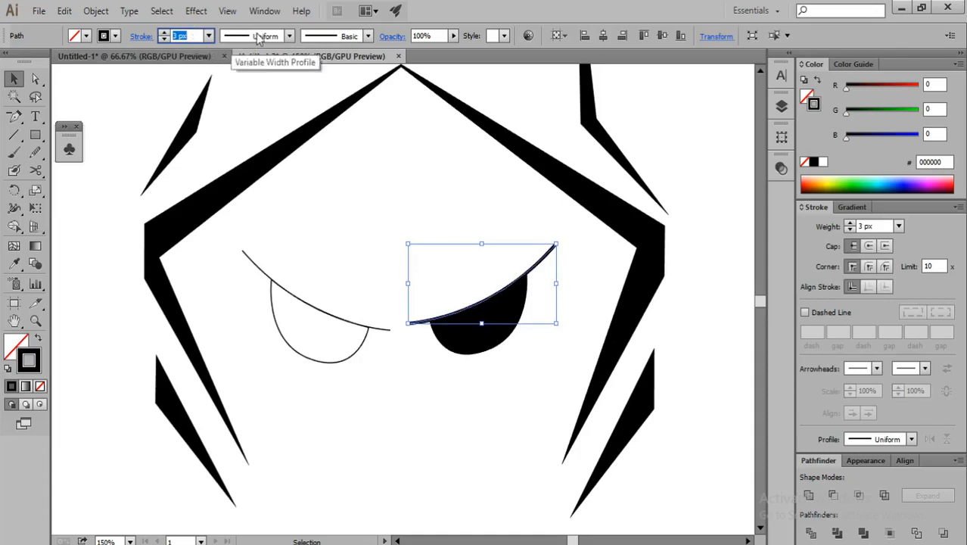
click(290, 36)
click(270, 89)
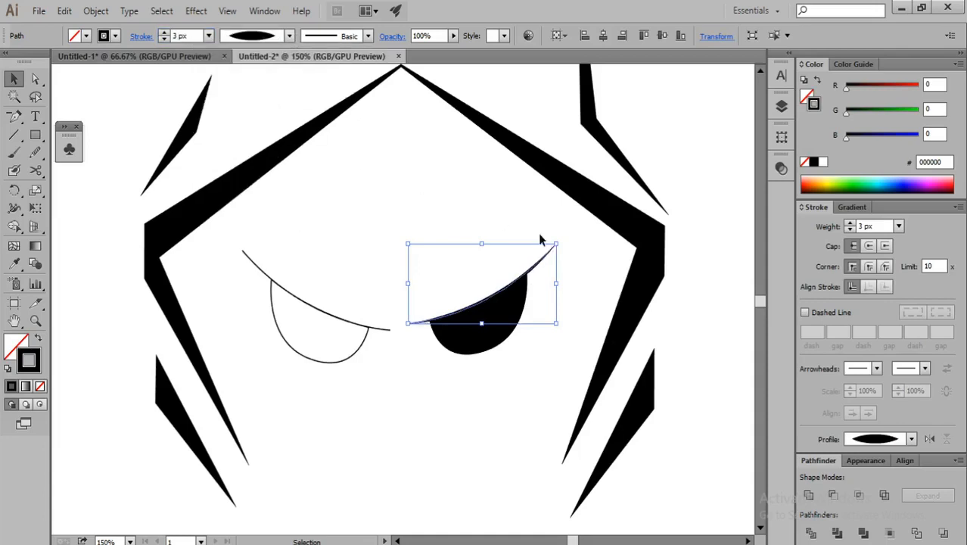
Thicken the tapered right eyebrow's stroke to 11 px.
scroll(189, 35, up, 1)
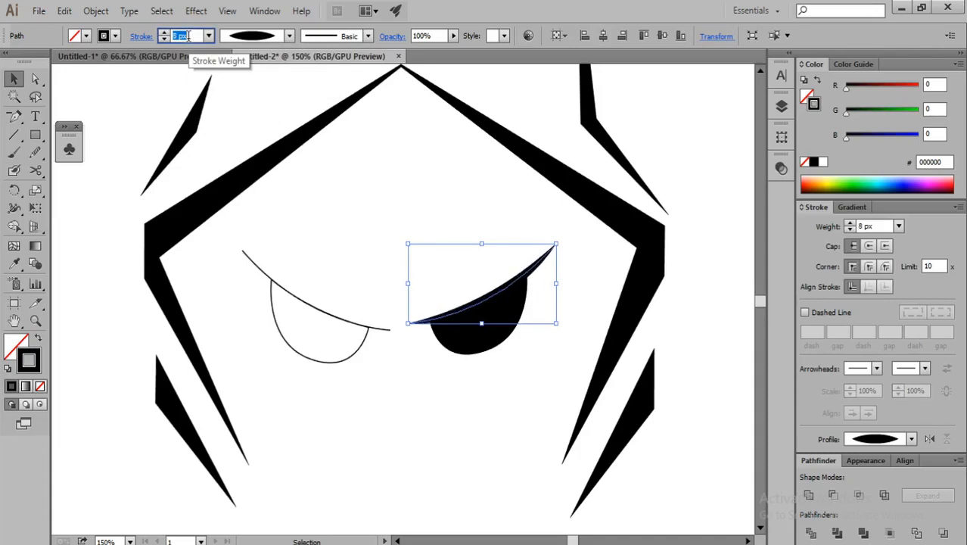
scroll(189, 36, up, 1)
click(406, 418)
scroll(557, 345, down, 2)
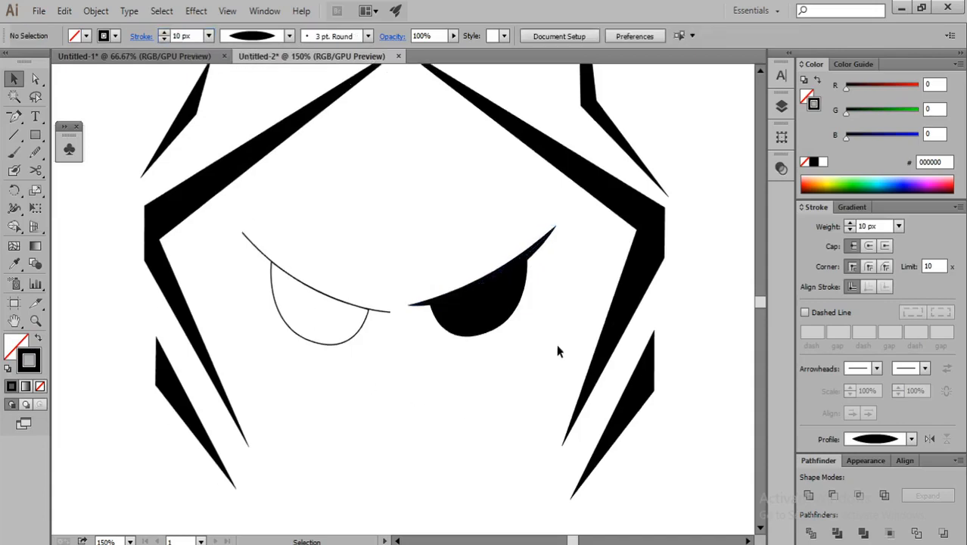
scroll(553, 302, down, 1)
scroll(545, 257, up, 2)
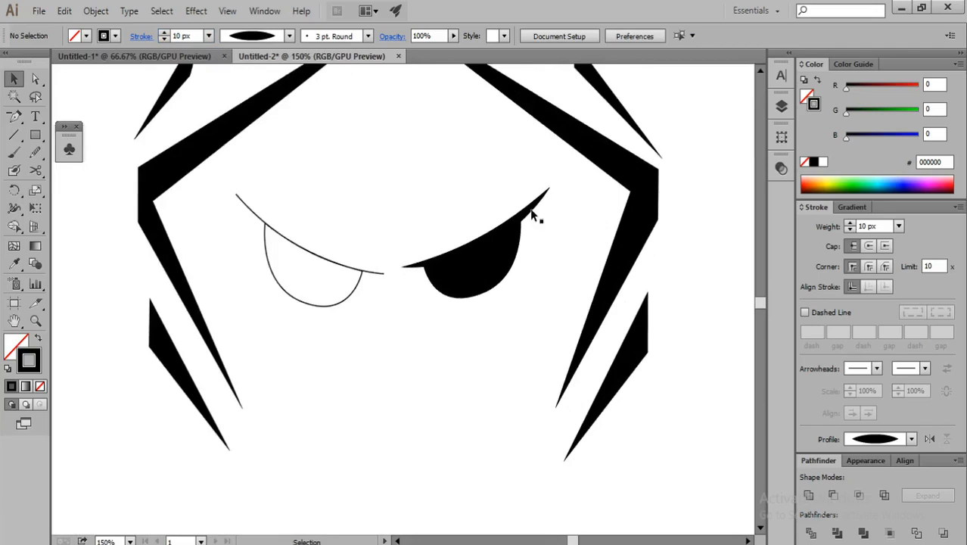
scroll(534, 216, up, 1)
Reshape the right eye's lower curve by shortening the inner handle of its bottom anchor.
click(36, 79)
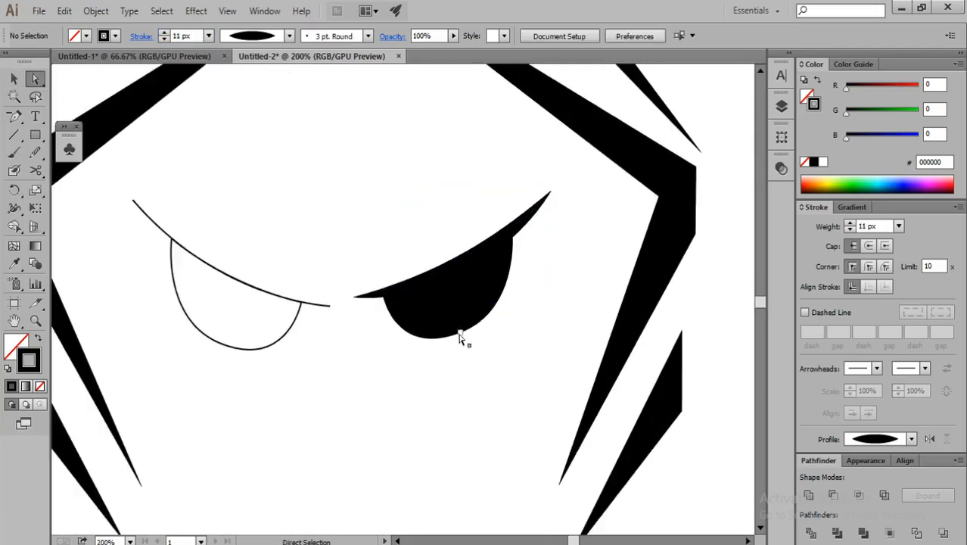
scroll(424, 303, up, 1)
click(400, 287)
scroll(432, 344, up, 1)
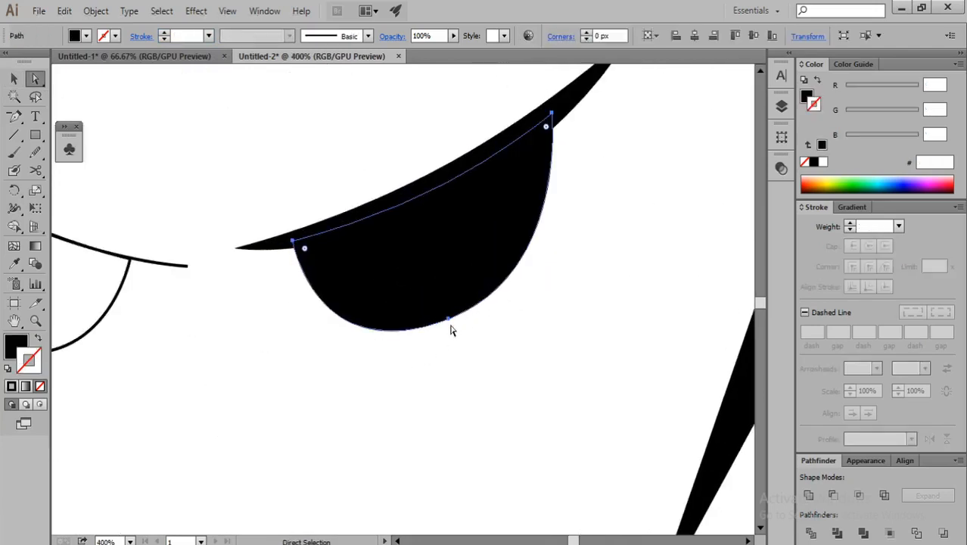
drag(449, 321, 453, 291)
scroll(447, 311, down, 1)
key(ctrl+z)
drag(314, 339, 334, 331)
click(510, 367)
scroll(509, 367, down, 4)
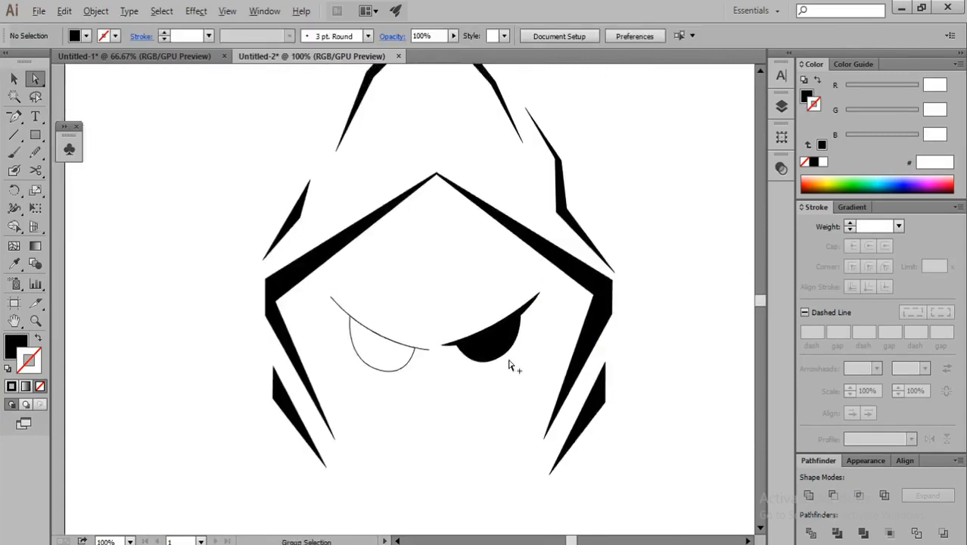
Shift the right eye's bottom anchor slightly outward and up, and shorten both of its handles.
scroll(507, 360, up, 3)
click(464, 363)
drag(464, 370, 470, 368)
drag(560, 334, 552, 335)
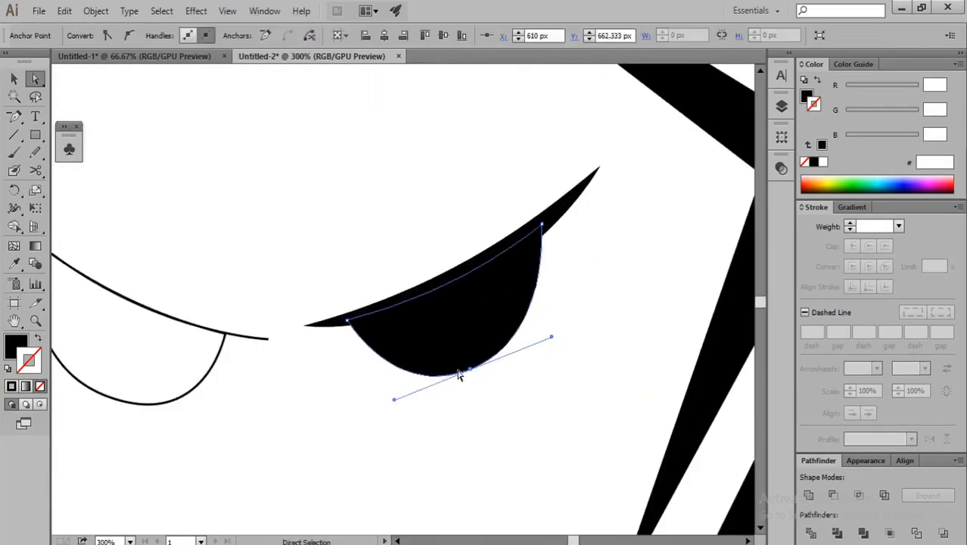
drag(469, 368, 468, 364)
drag(392, 395, 399, 394)
scroll(451, 409, down, 2)
scroll(451, 424, up, 2)
Move the right eye's inner corner slightly outward beneath the brow and fine-tune the adjoining curve.
click(424, 291)
scroll(358, 260, up, 2)
drag(339, 246, 353, 245)
scroll(353, 350, down, 1)
drag(516, 240, 520, 244)
click(563, 387)
Nudge the right eye's bottom anchor until the lower edge is evenly rounded.
scroll(564, 387, down, 1)
click(531, 343)
drag(520, 351, 525, 355)
click(544, 379)
scroll(535, 322, down, 1)
scroll(532, 309, down, 1)
scroll(536, 306, up, 2)
drag(526, 317, 532, 313)
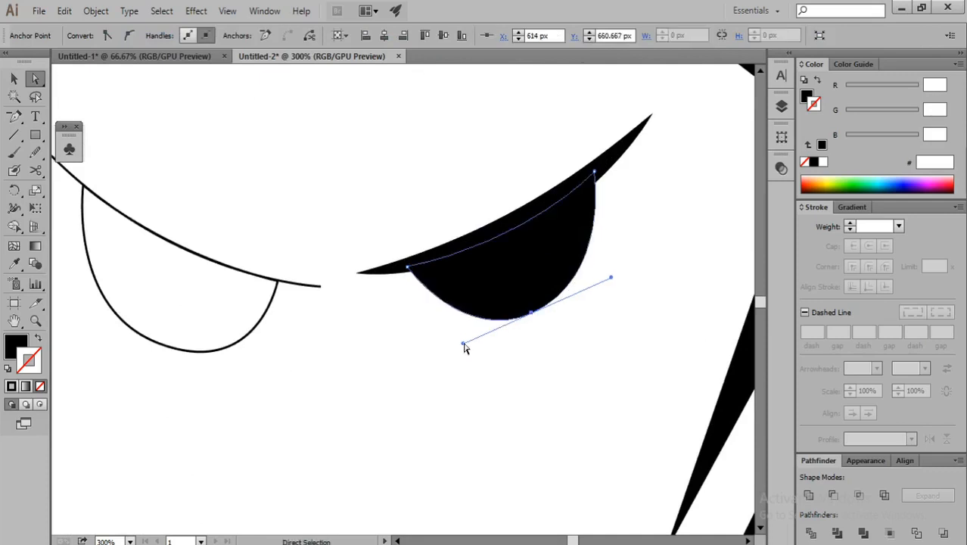
click(530, 343)
scroll(551, 307, down, 2)
Replace the outlined left eye and brow with a mirrored copy of the finished right eye and brow.
click(14, 78)
scroll(280, 250, up, 1)
drag(282, 250, 405, 307)
key(Delete)
right_click(405, 305)
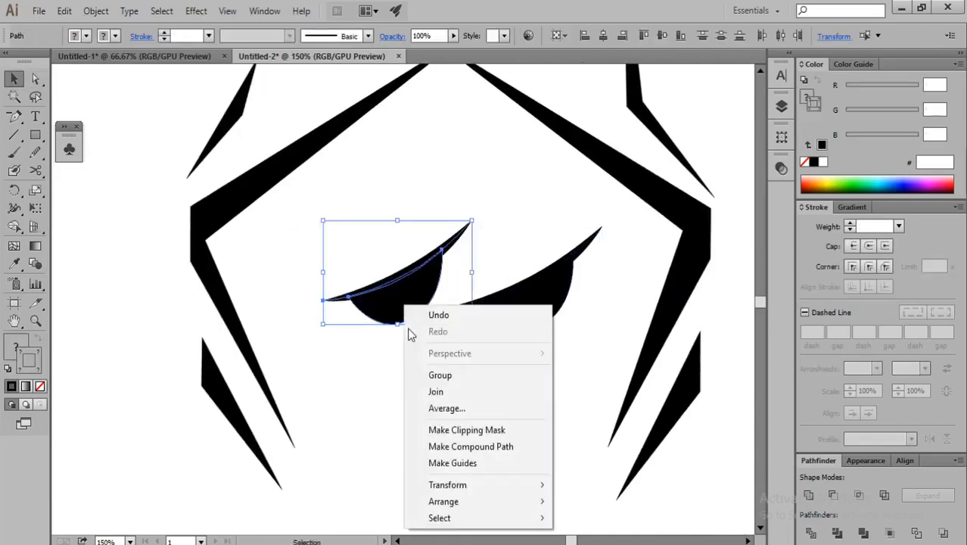
click(608, 411)
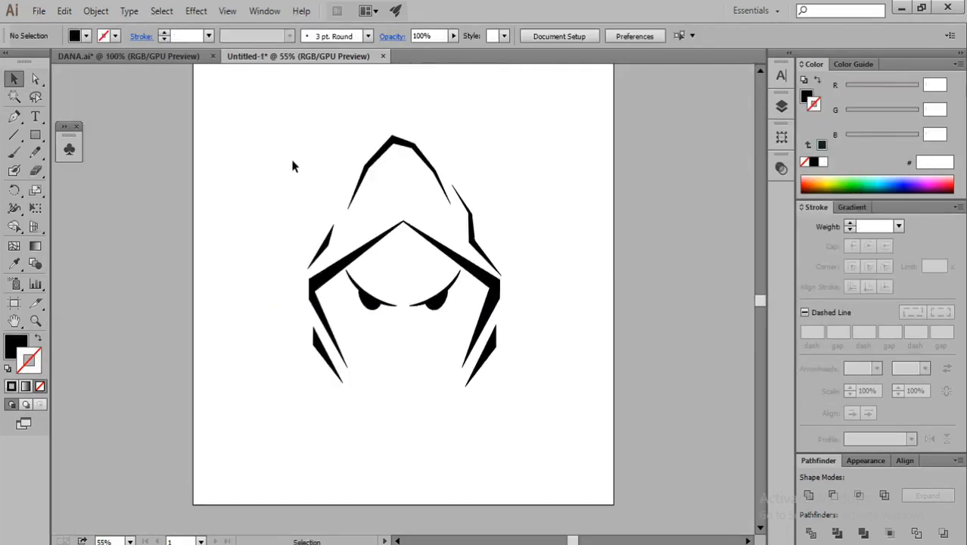
Bring the complete hooded-face artwork into the Photoshop document as a smart object, scaled down and positioned near the canvas centre.
drag(422, 255, 510, 391)
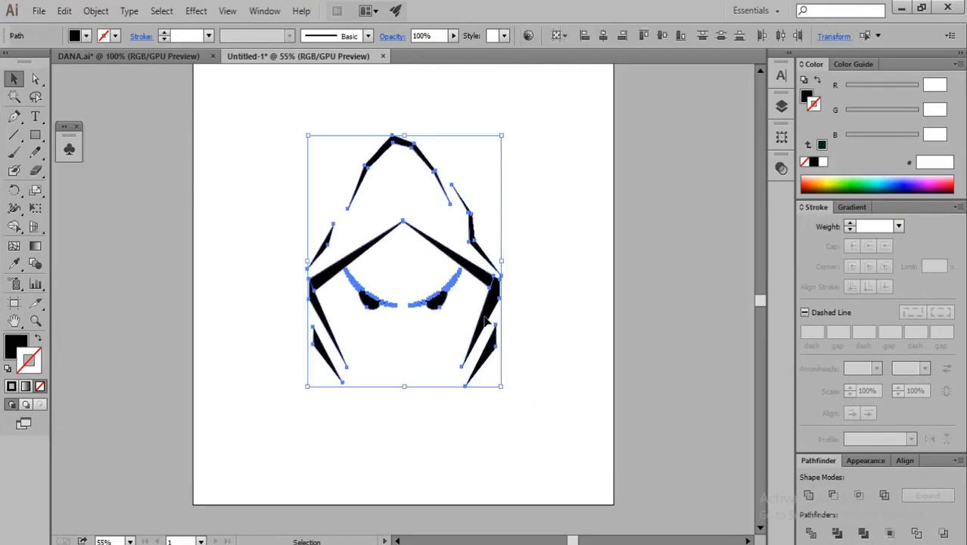
drag(485, 321, 443, 364)
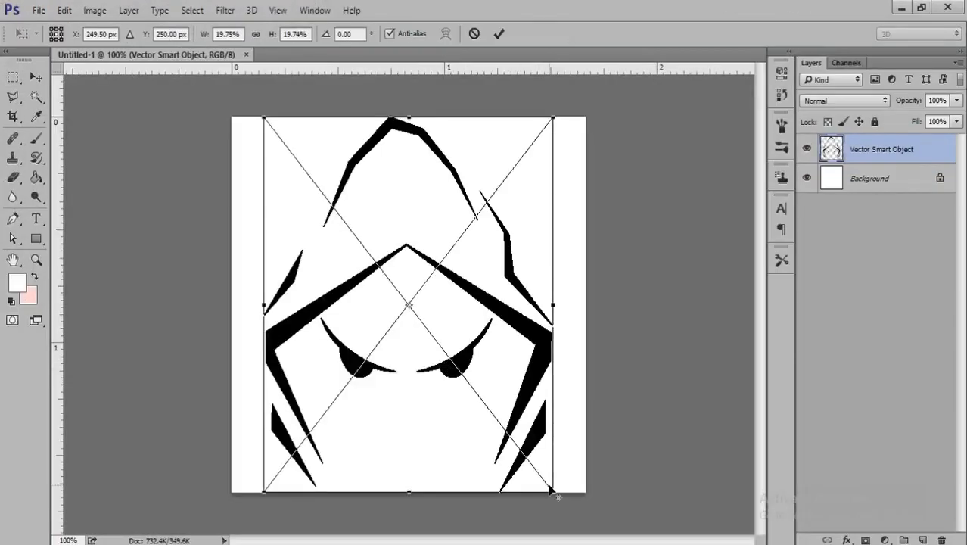
drag(559, 495, 508, 421)
key(Return)
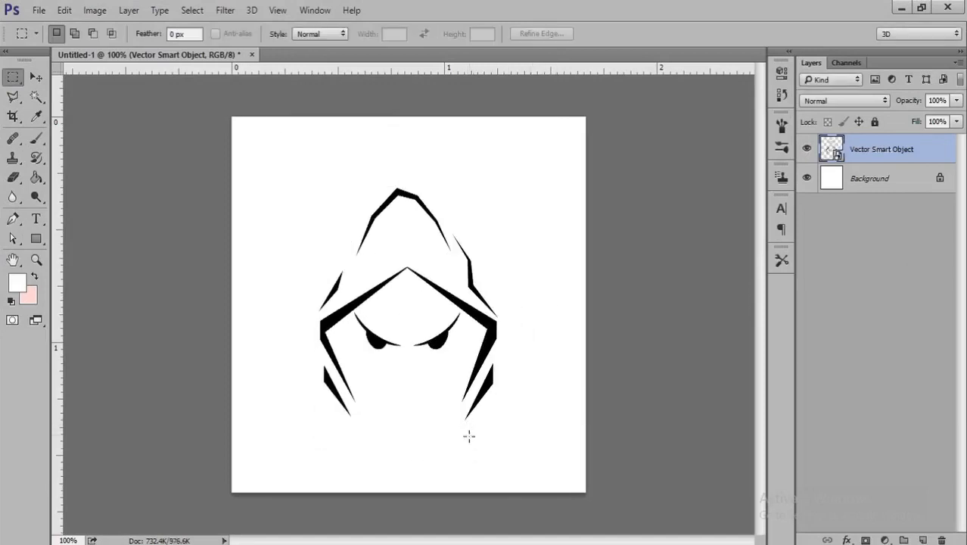
click(39, 81)
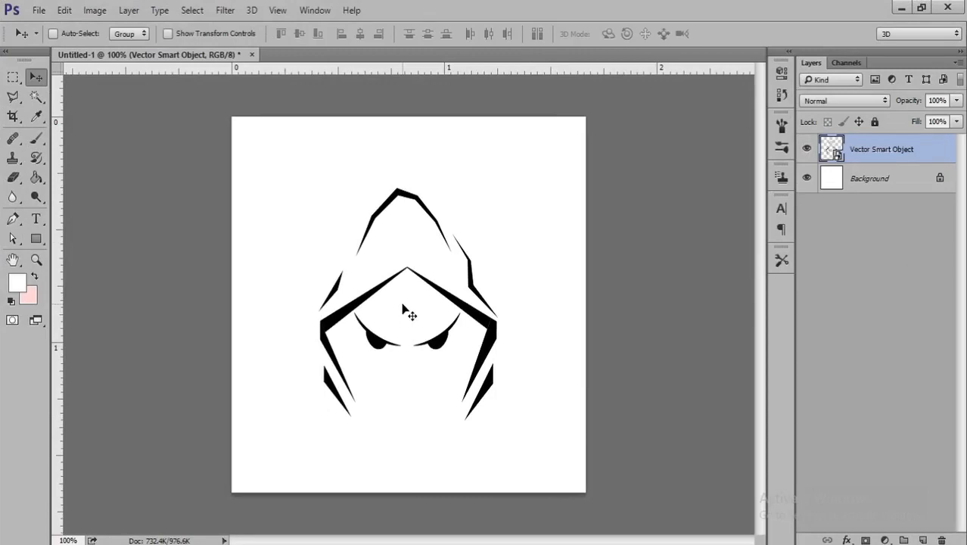
drag(403, 305, 412, 306)
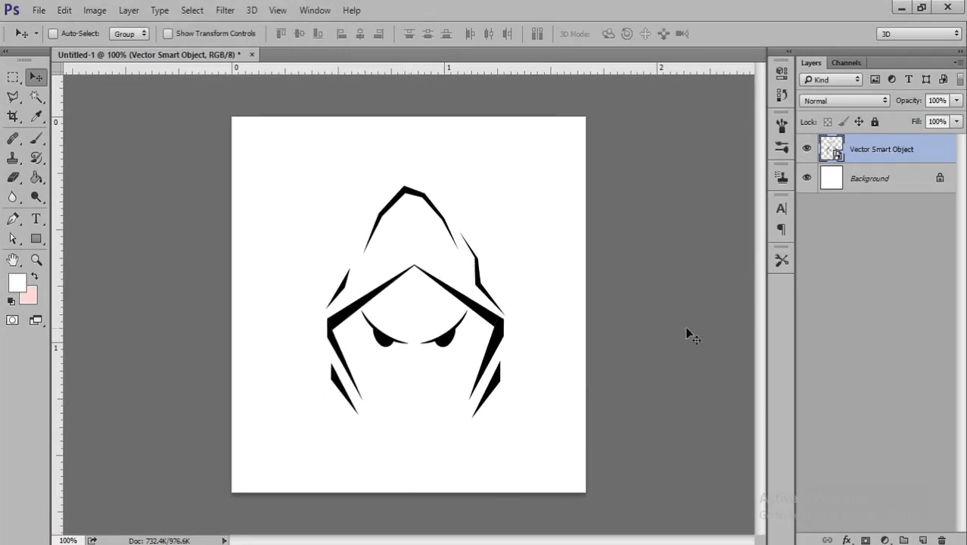
Rasterize the Vector Smart Object layer and duplicate it.
right_click(859, 151)
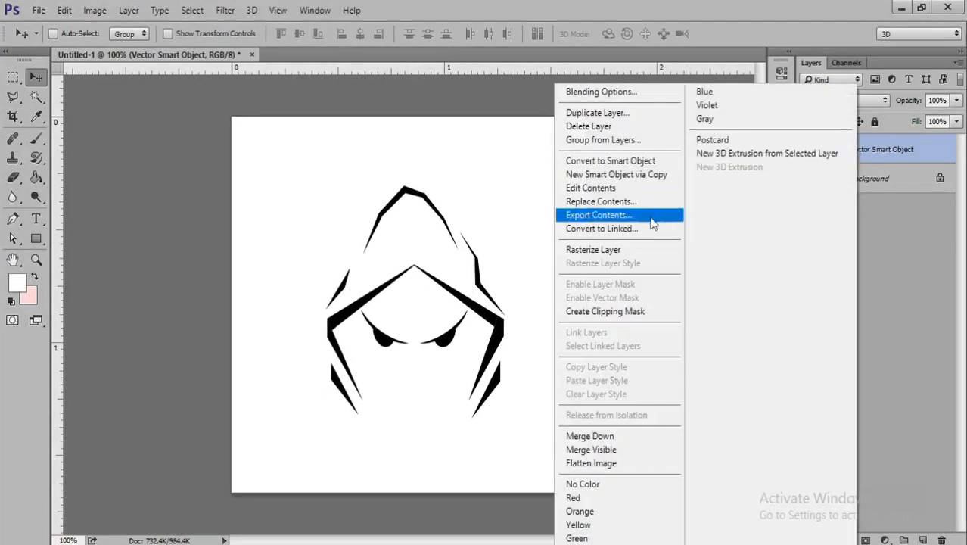
click(624, 249)
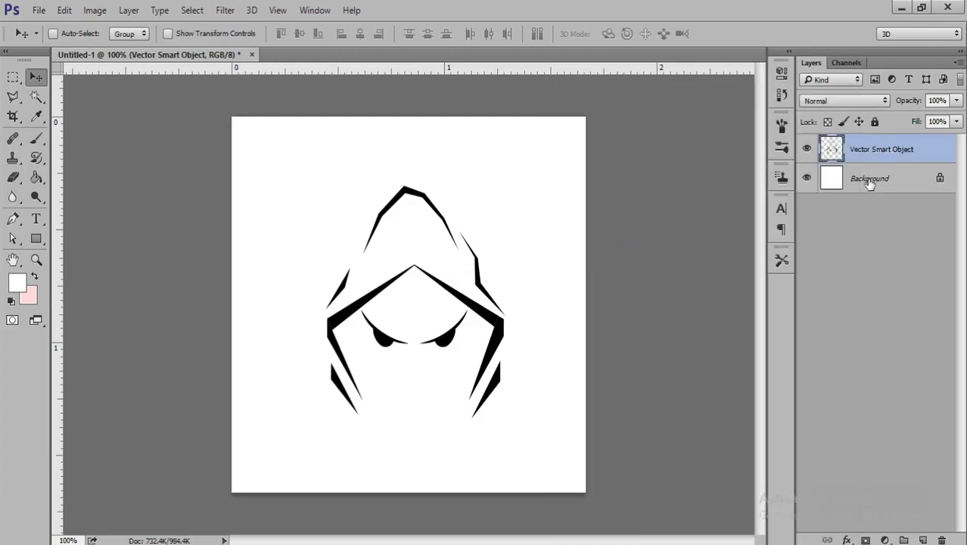
key(ctrl+j)
Fill the Background layer with solid black (000000).
click(868, 209)
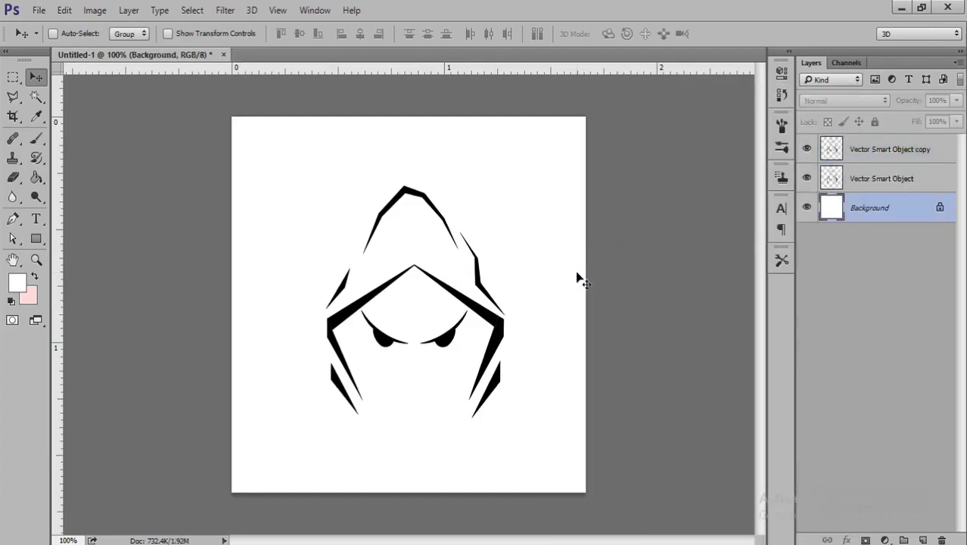
click(19, 289)
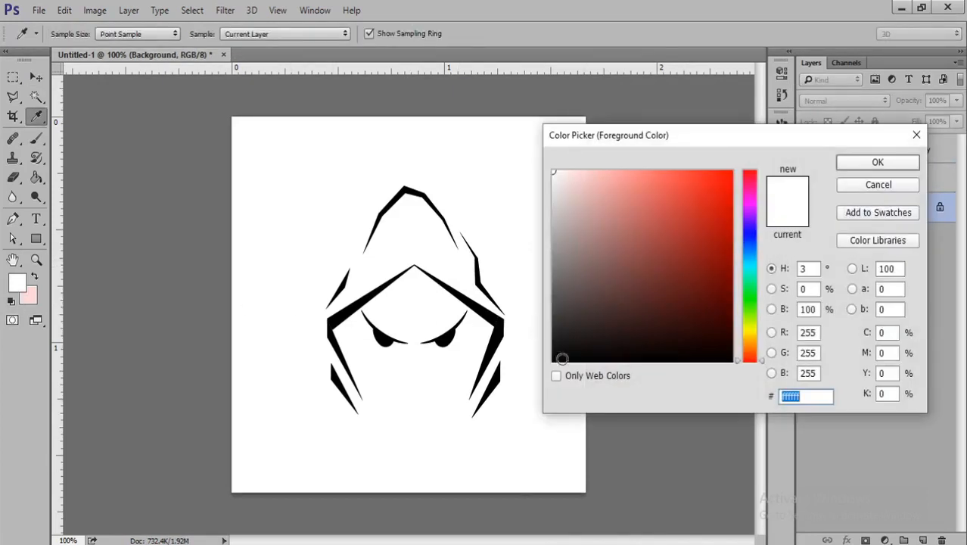
drag(561, 357, 528, 378)
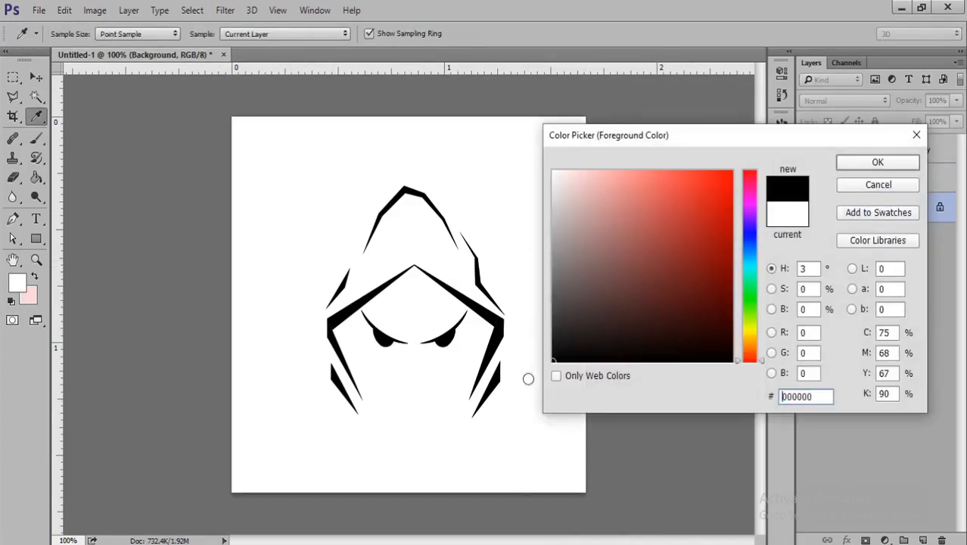
click(846, 167)
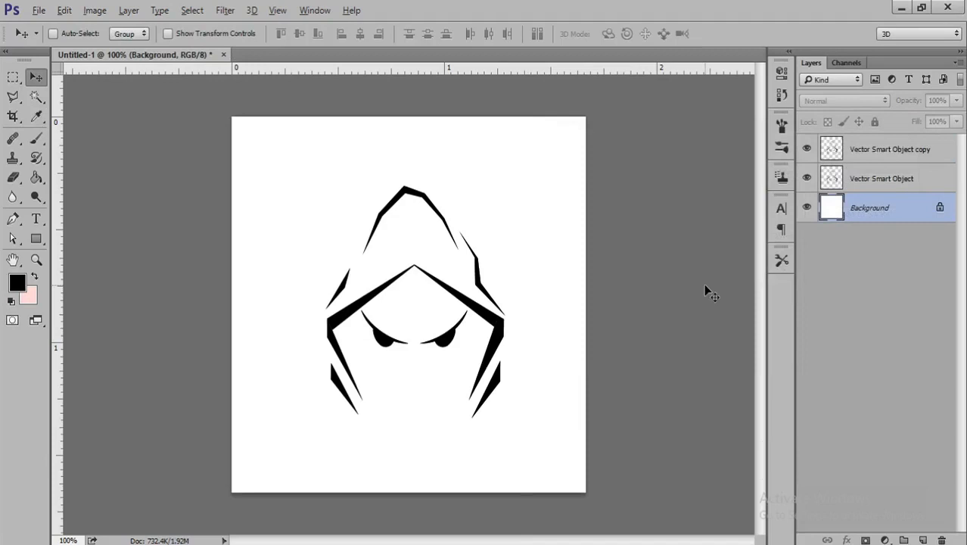
key(alt+BackSpace)
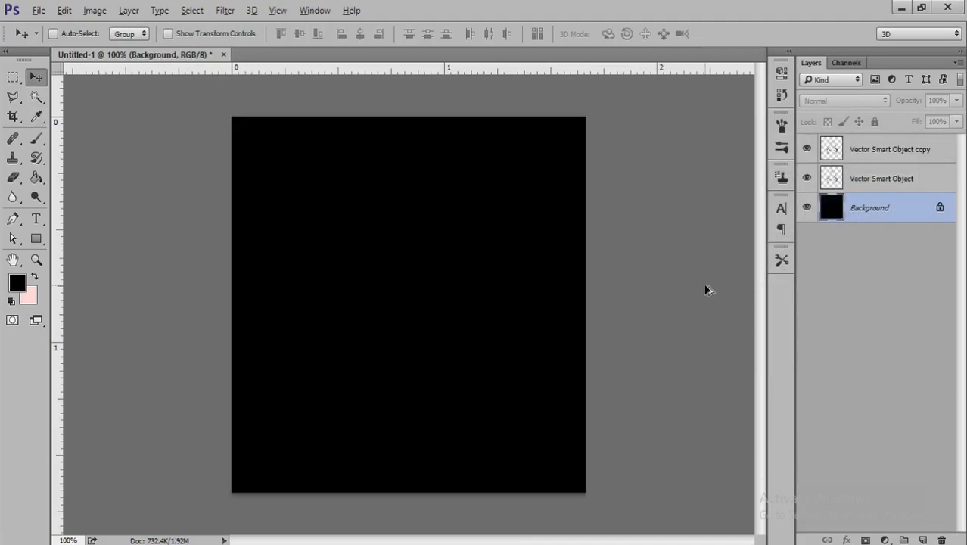
Add an outer glow to the lower Vector Smart Object layer in red fd0000 at 100% opacity.
click(855, 182)
right_click(857, 184)
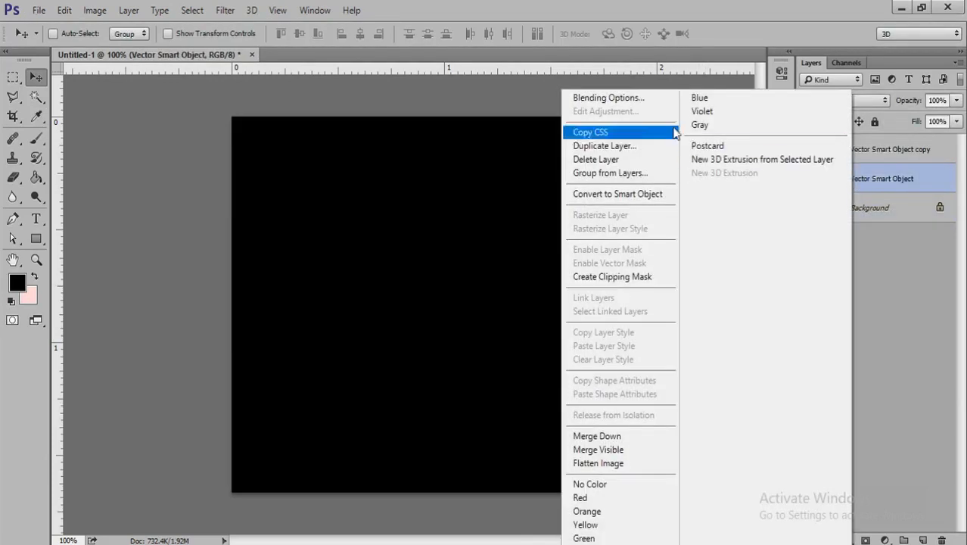
click(630, 98)
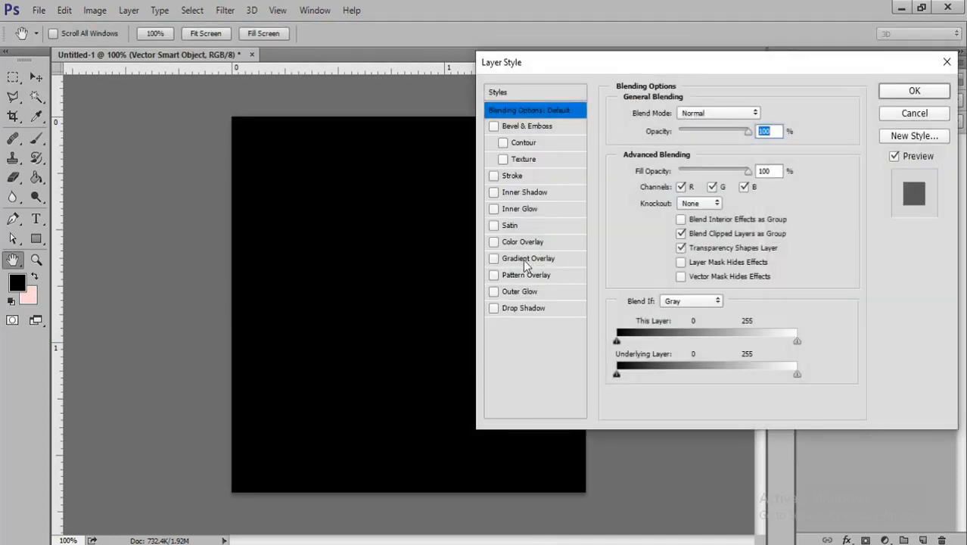
click(510, 292)
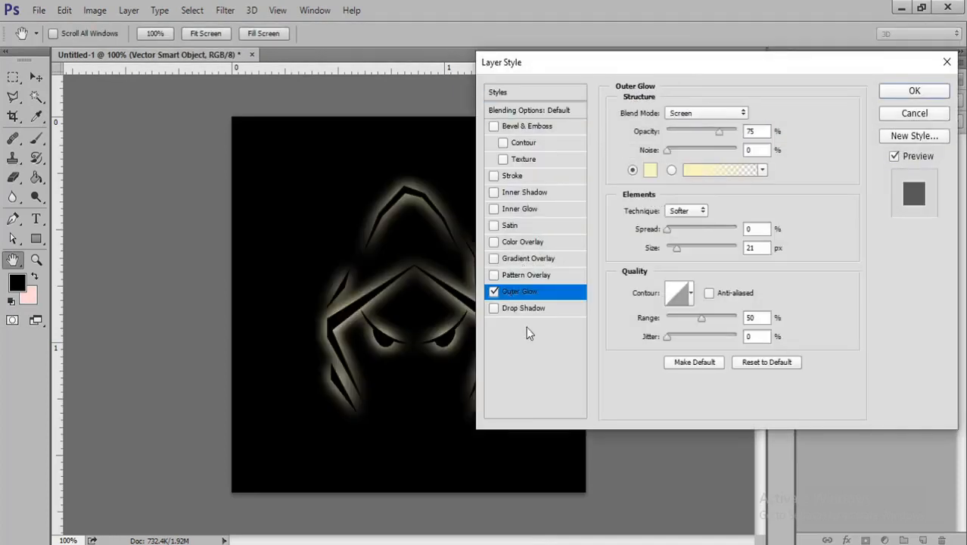
click(651, 170)
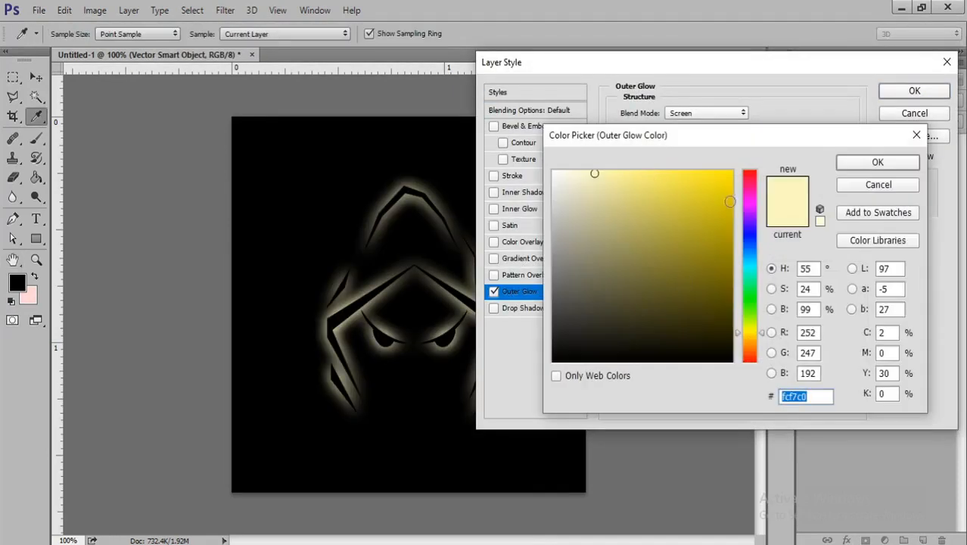
drag(749, 179, 751, 166)
click(733, 172)
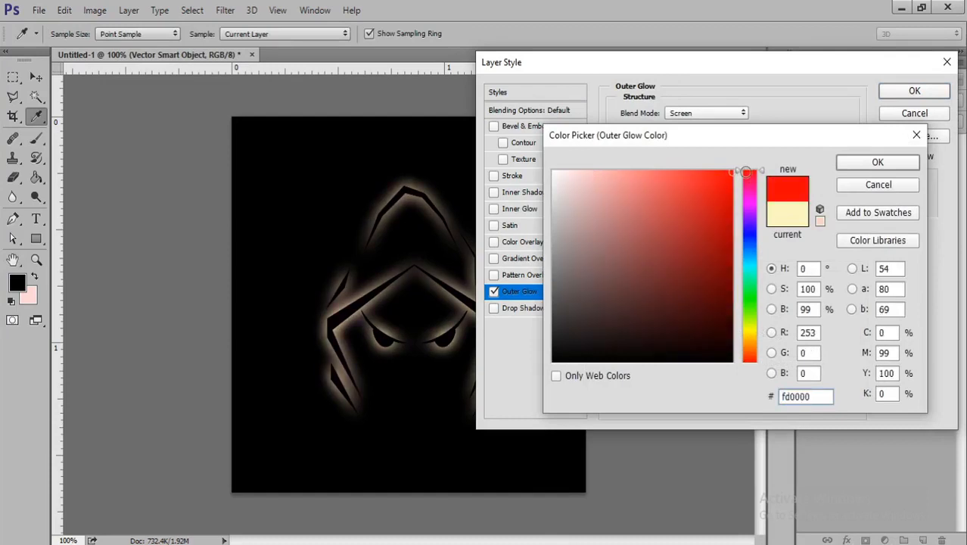
click(878, 165)
drag(721, 132, 739, 131)
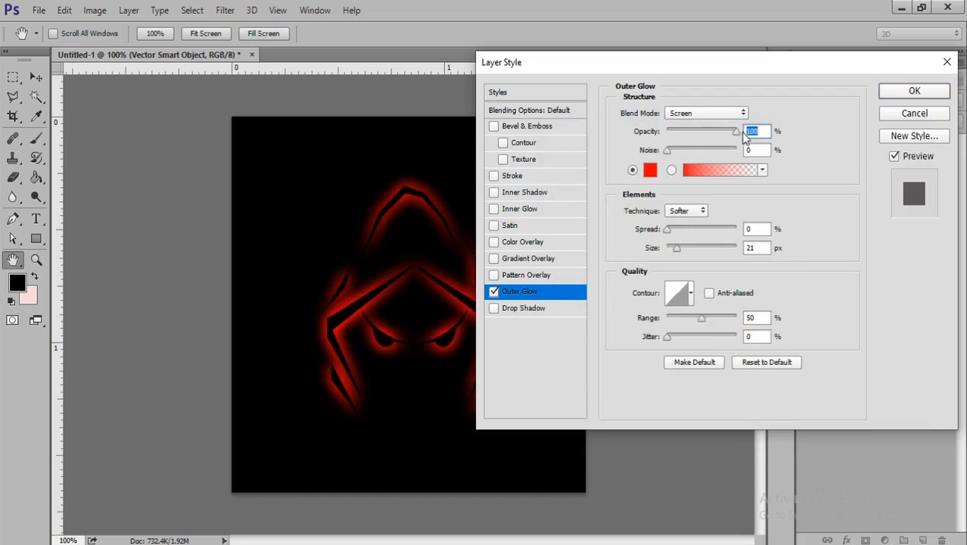
Add a drop shadow at 100% opacity to the glowing layer and apply the layer style.
click(513, 309)
drag(720, 133, 742, 134)
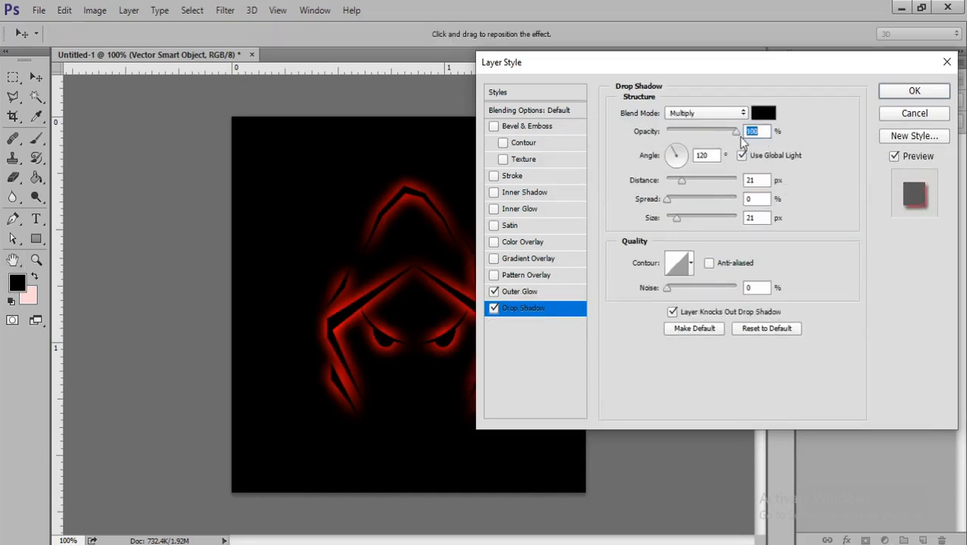
click(928, 92)
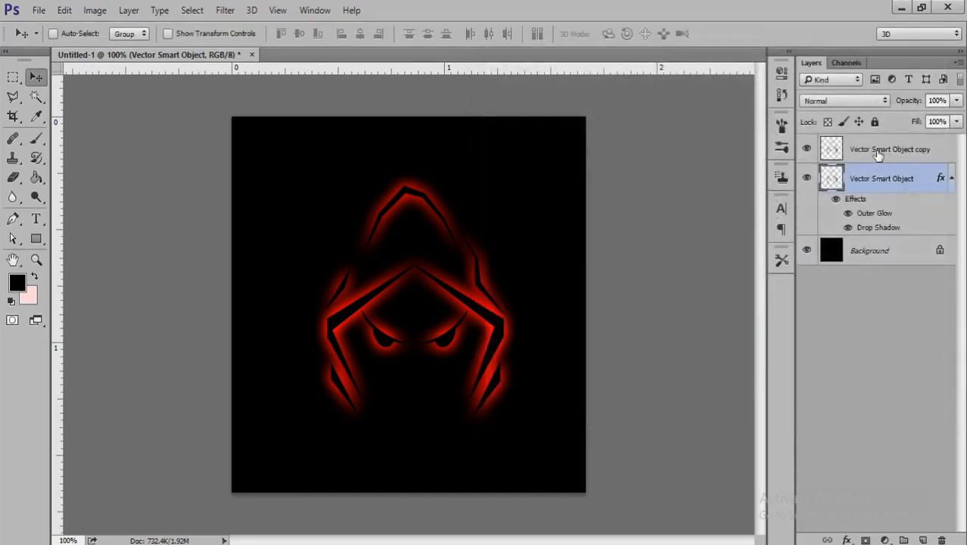
Fill the Background layer with the light pink colour fdc3c0.
click(870, 251)
key(ctrl+i)
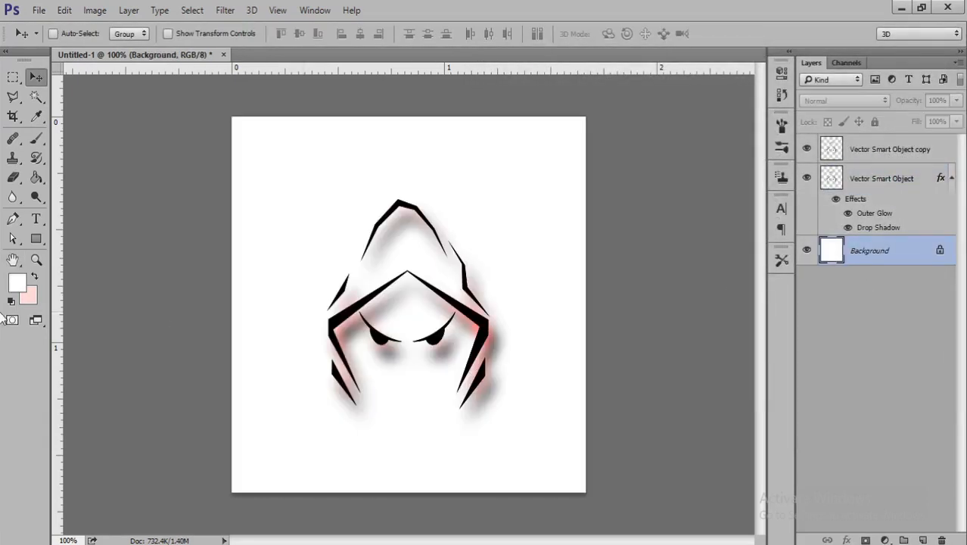
click(15, 287)
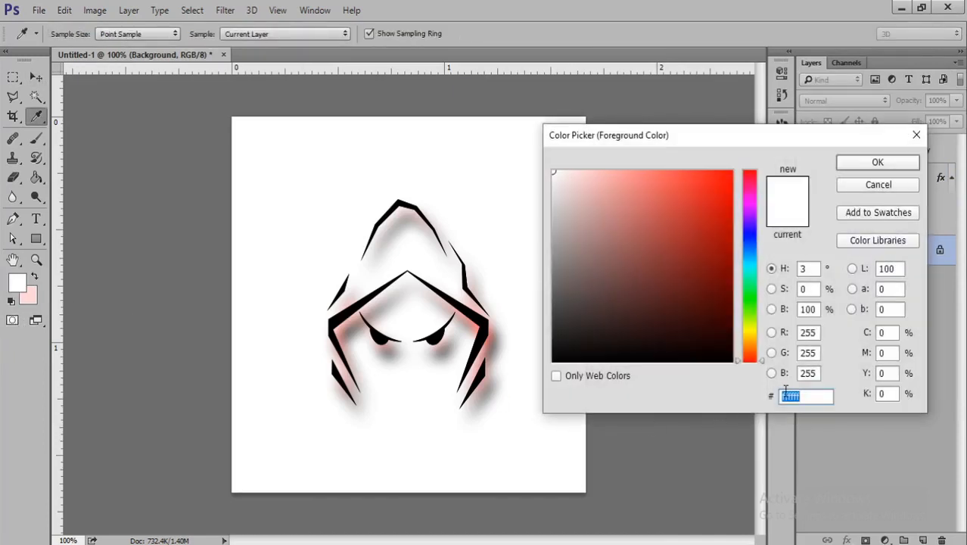
click(821, 399)
key(BackSpace)
key(BackSpace)
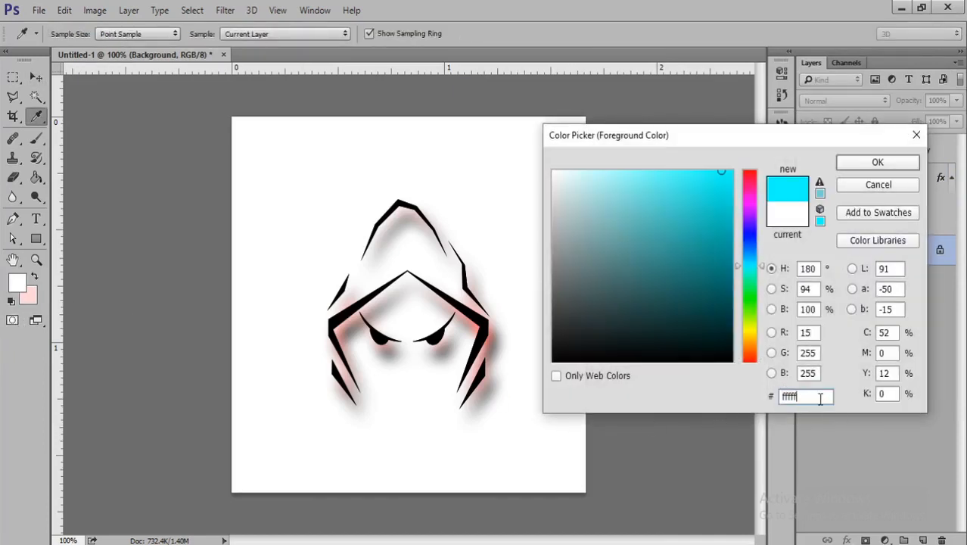
key(BackSpace)
key(BackSpace)
key(BackSpace)
key(BackSpace)
text(fdc3c0)
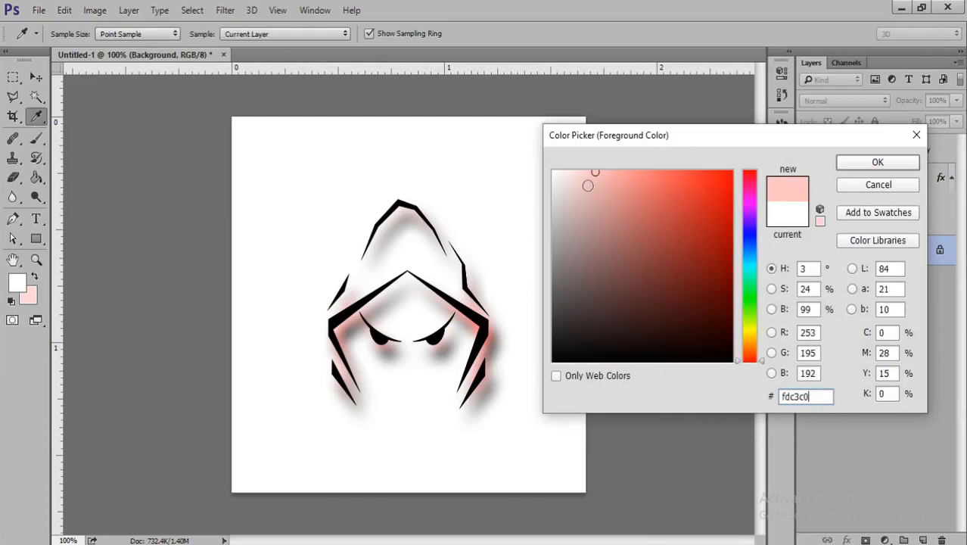
click(859, 167)
key(v)
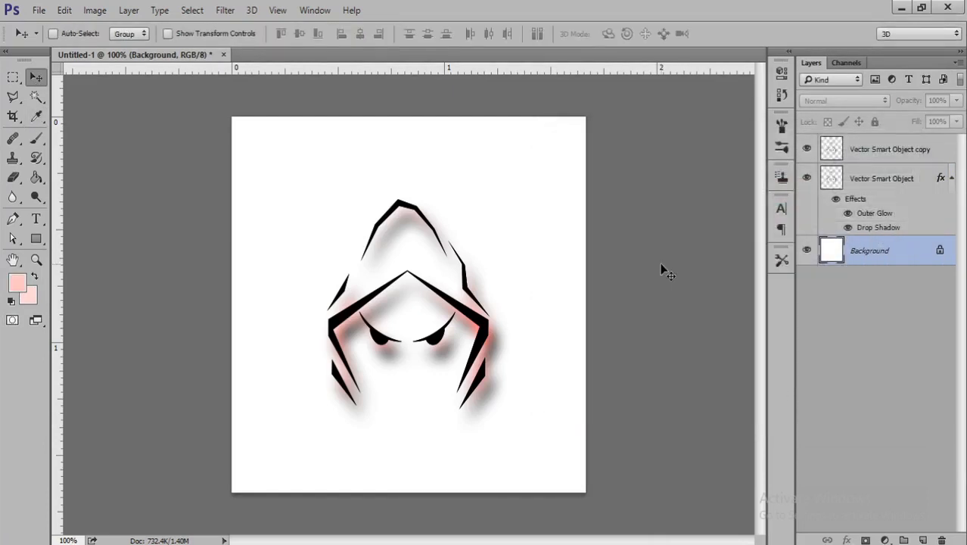
key(alt+BackSpace)
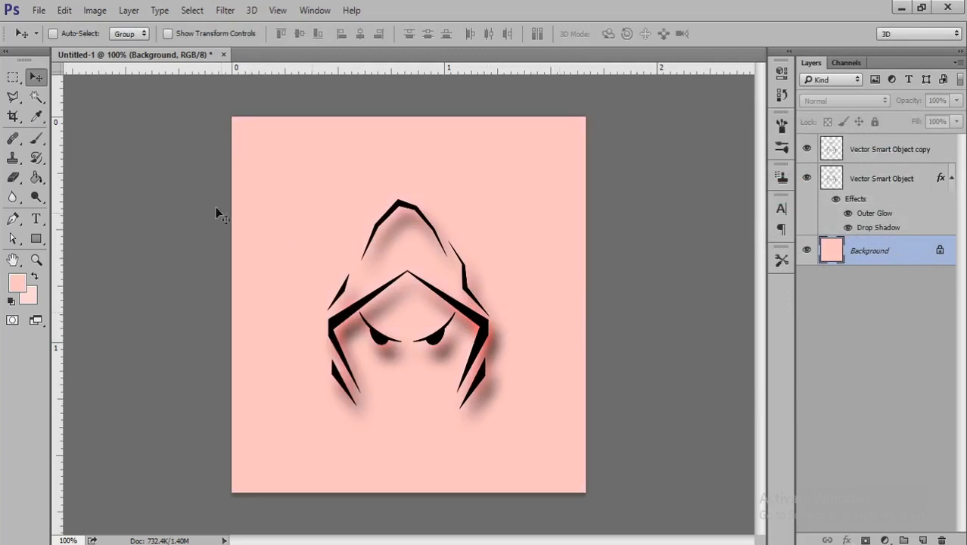